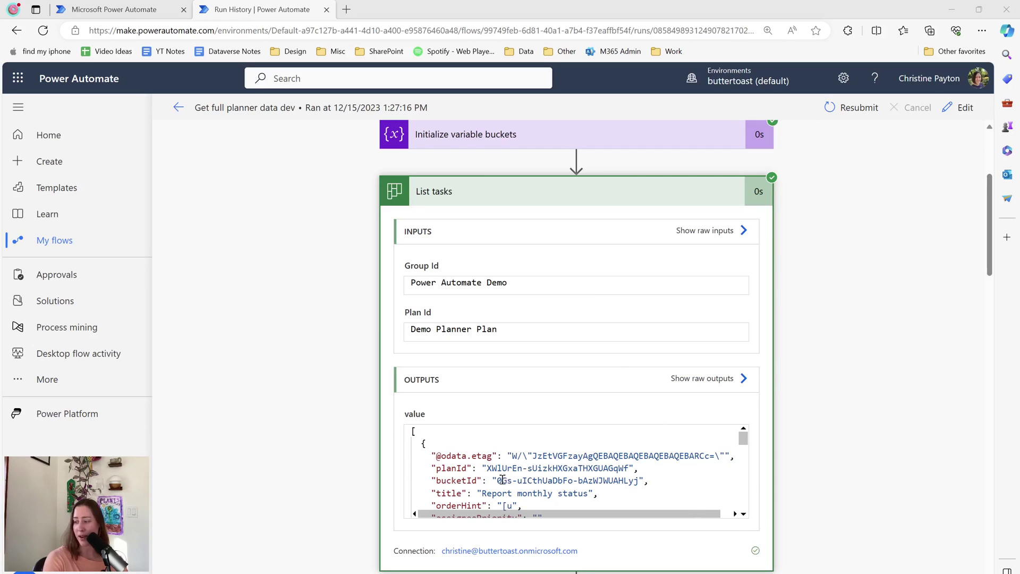
- Examine the List tasks run outputs, checking each task's bucket ID, percent complete, due date, checklist count, applied categories and assignment user ID
{"action": "left_click_drag", "start_coordinate": [495, 483], "coordinate": [609, 481]}
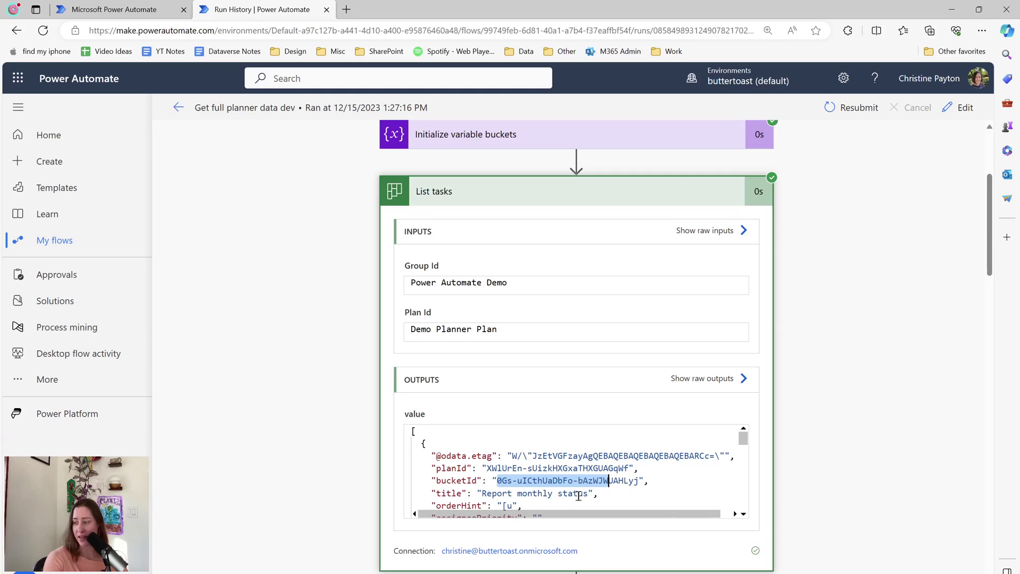
{"action": "scroll", "coordinate": [531, 468], "scroll_direction": "down", "scroll_amount": 2}
{"action": "left_click_drag", "start_coordinate": [528, 465], "coordinate": [538, 466]}
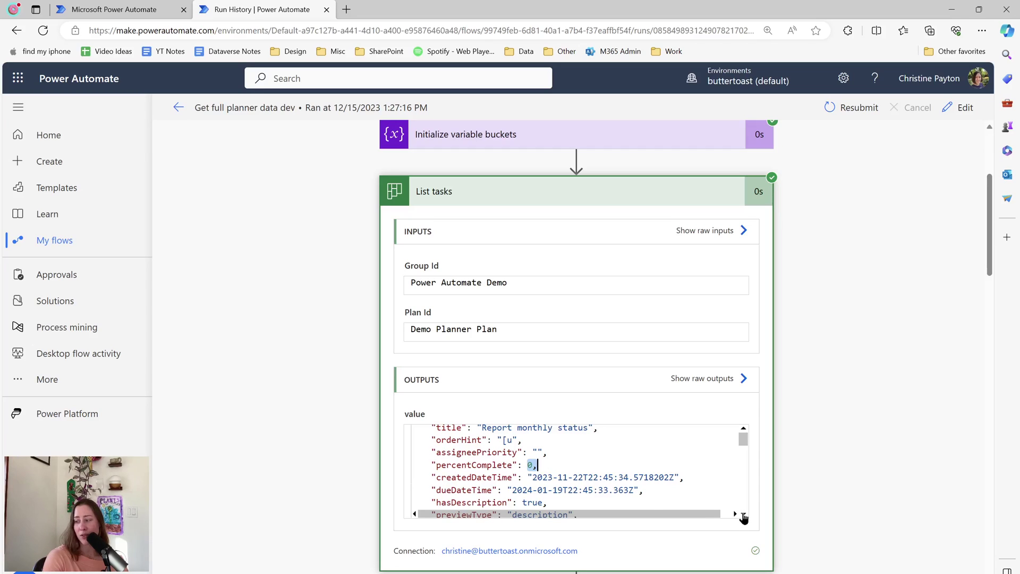
{"action": "left_click", "coordinate": [553, 489]}
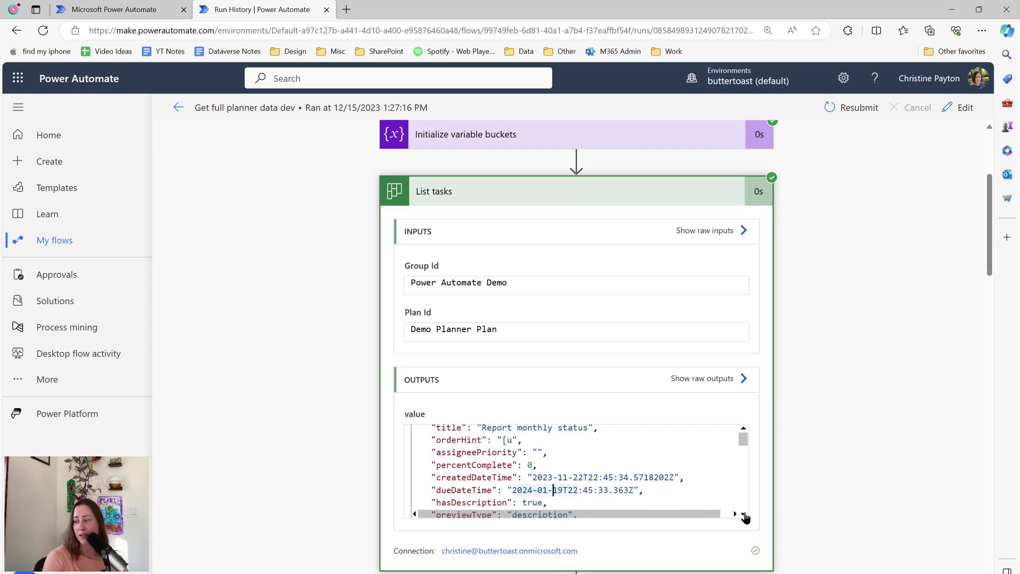
{"action": "left_click", "coordinate": [743, 514]}
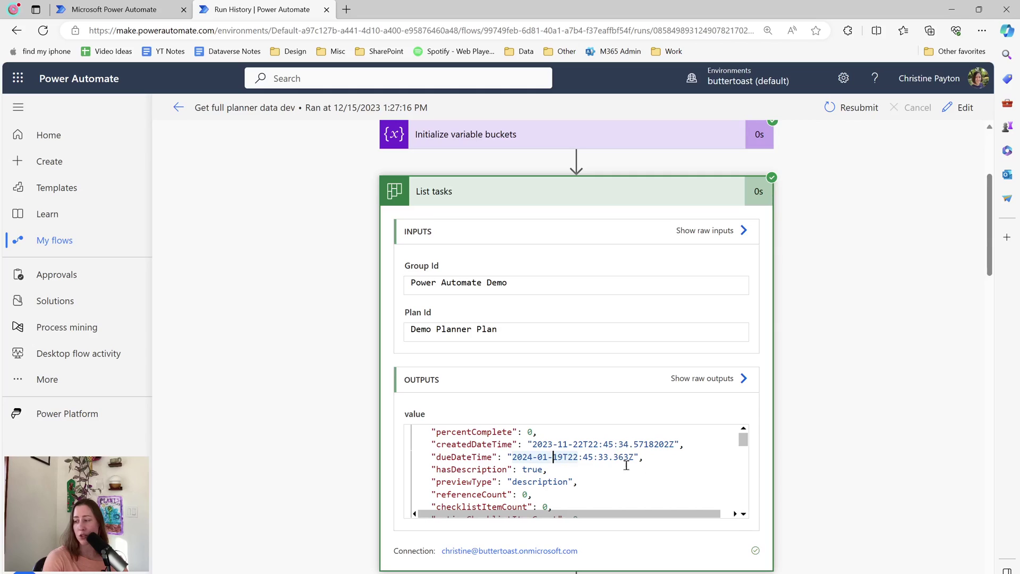
{"action": "left_click_drag", "start_coordinate": [556, 457], "coordinate": [623, 459]}
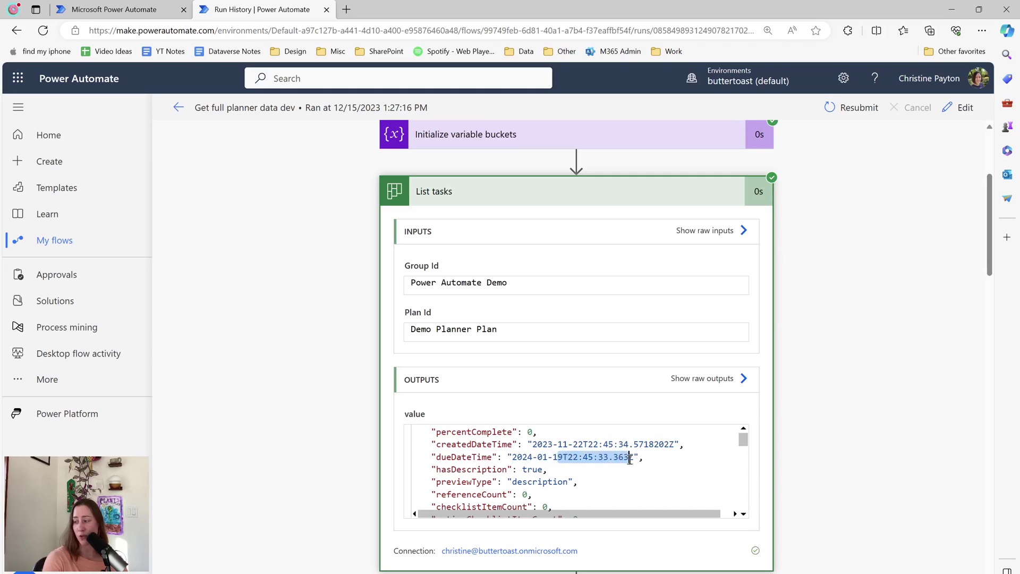
{"action": "left_click", "coordinate": [743, 514]}
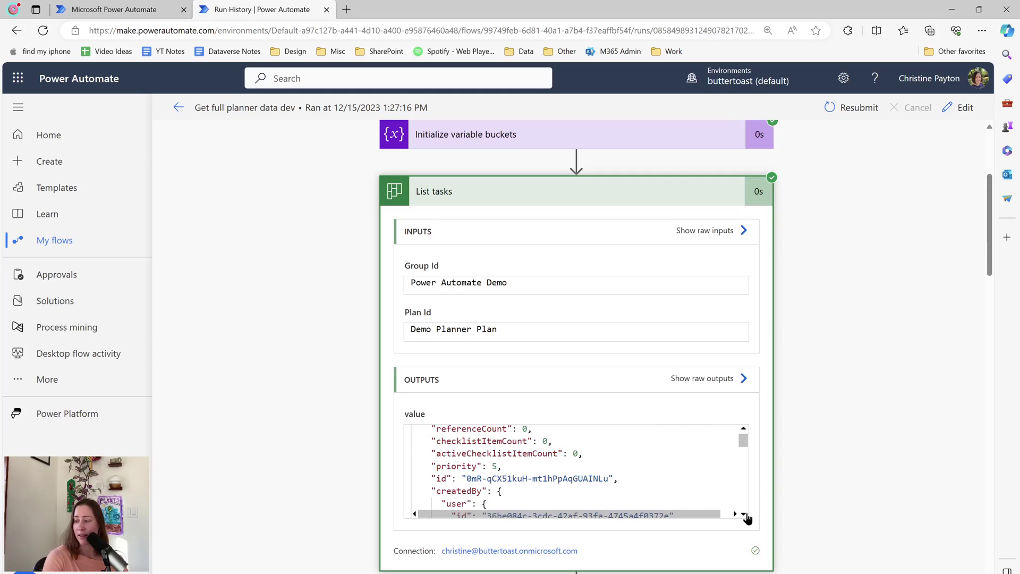
{"action": "left_click", "coordinate": [543, 441]}
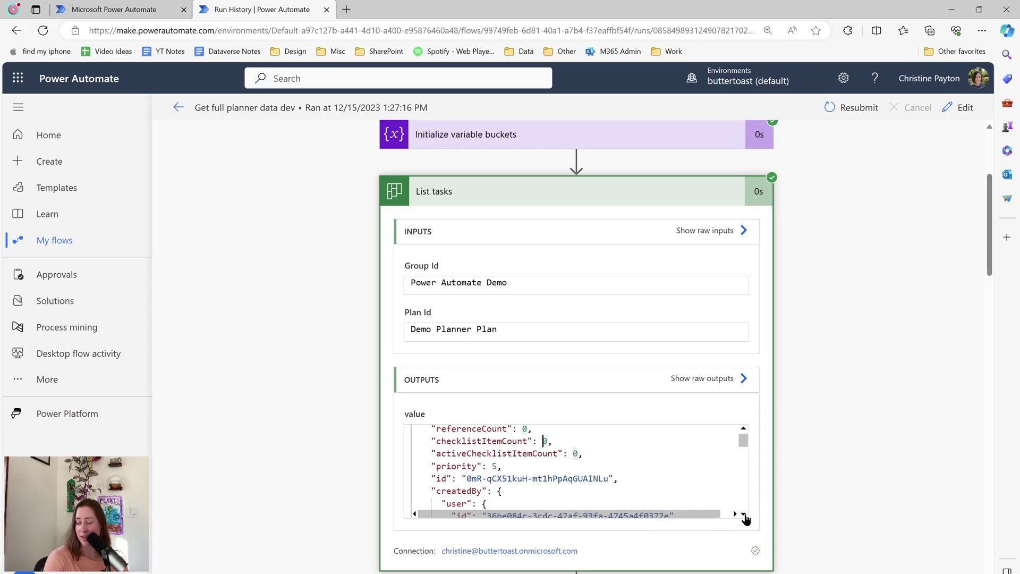
{"action": "scroll", "coordinate": [744, 516], "scroll_direction": "down", "scroll_amount": 5}
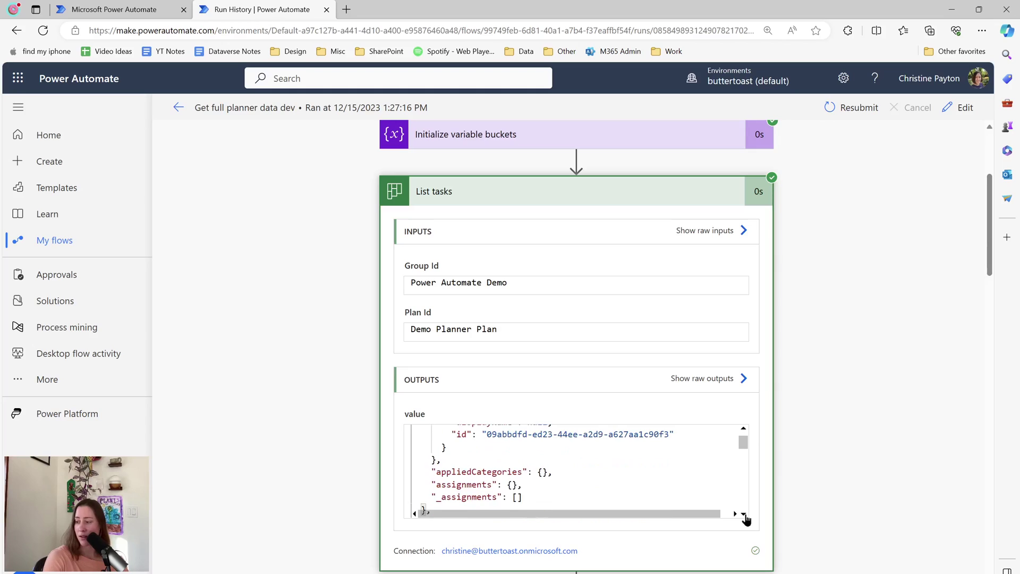
{"action": "scroll", "coordinate": [746, 516], "scroll_direction": "down", "scroll_amount": 10}
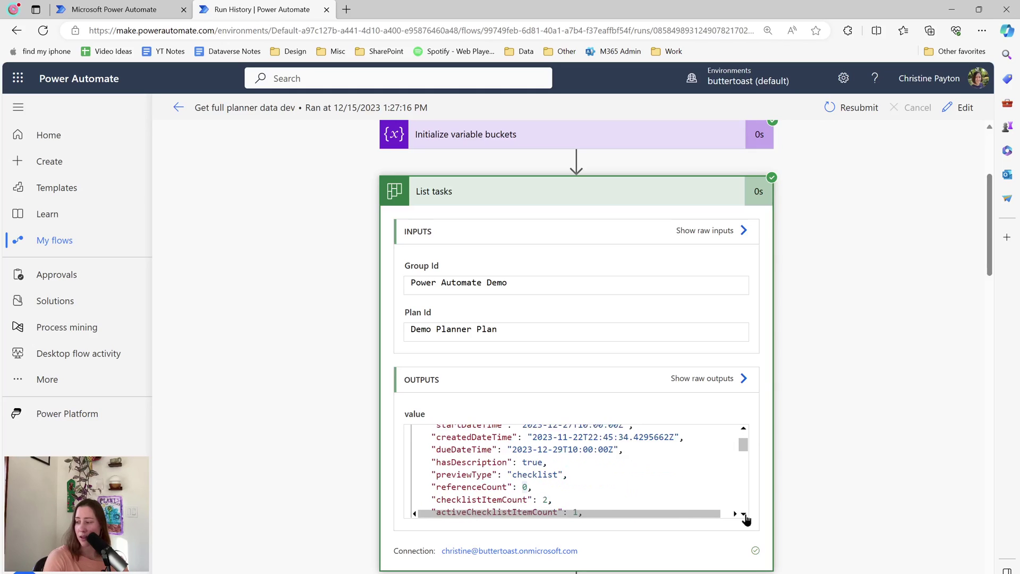
{"action": "scroll", "coordinate": [745, 516], "scroll_direction": "down", "scroll_amount": 5}
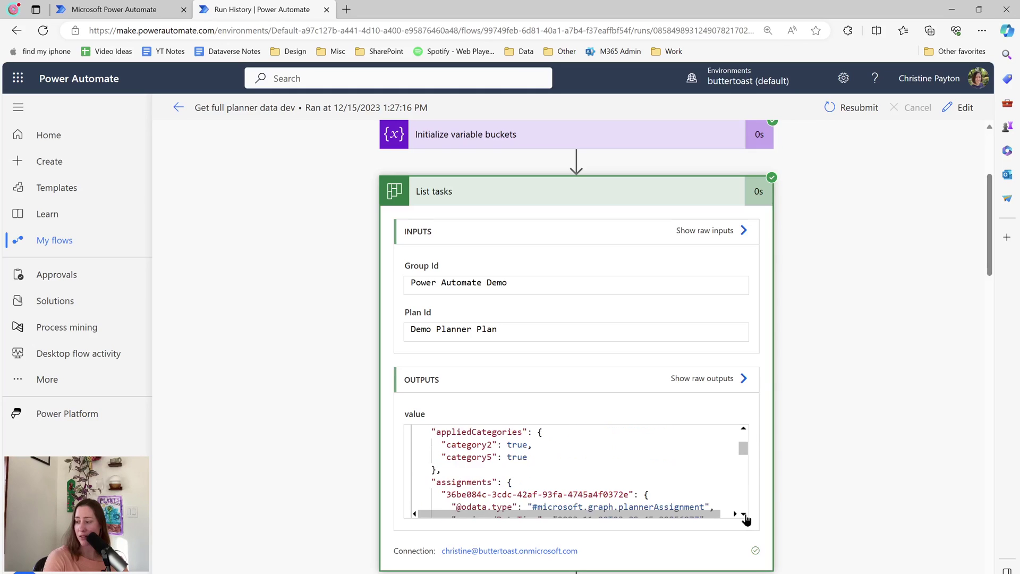
{"action": "left_click", "coordinate": [743, 428]}
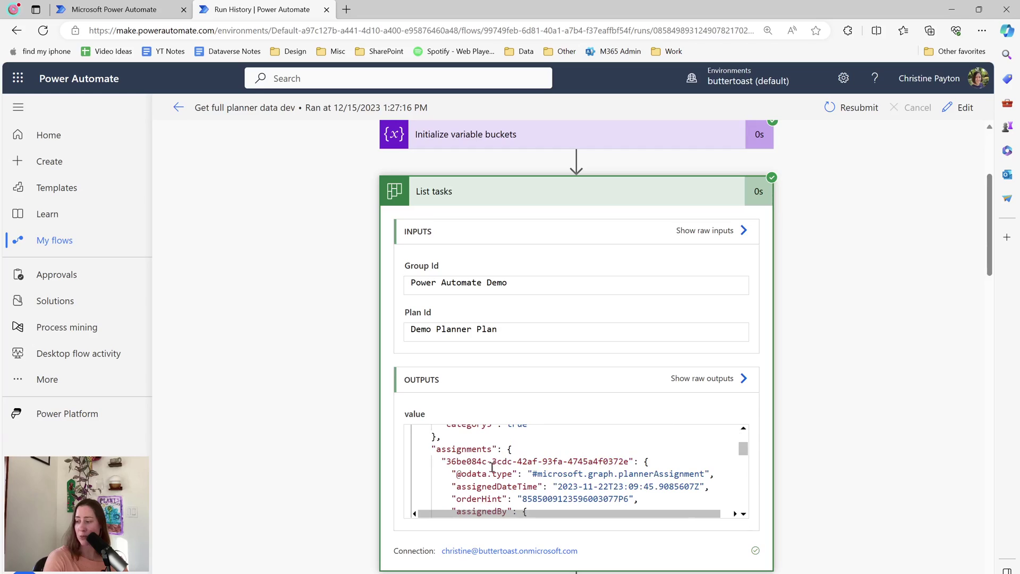
{"action": "left_click_drag", "start_coordinate": [451, 462], "coordinate": [628, 462]}
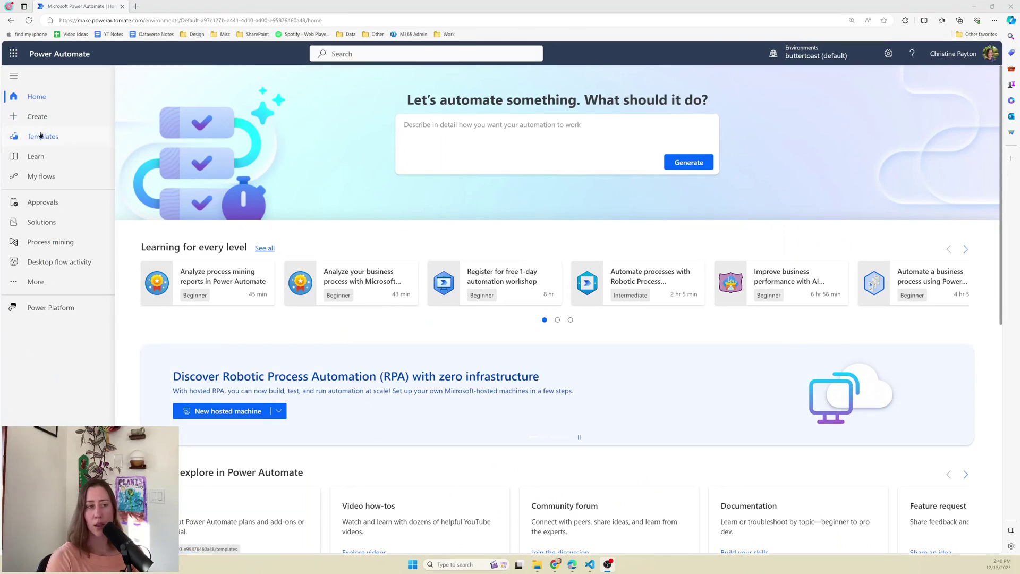
- Create a scheduled cloud flow named "Get Planner data" that repeats every 1 day
{"action": "left_click", "coordinate": [38, 116]}
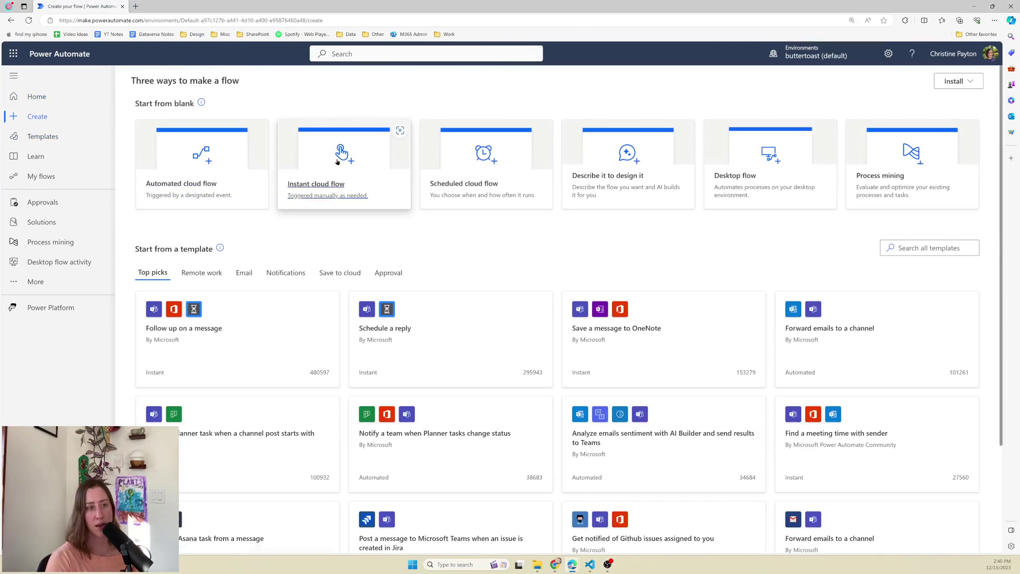
{"action": "left_click", "coordinate": [492, 175]}
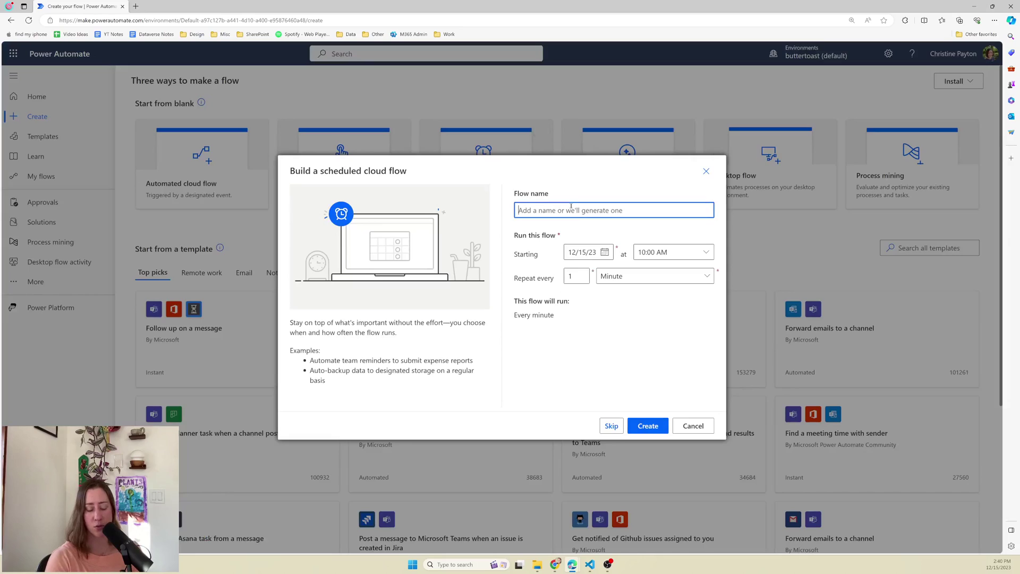
{"action": "type", "text": "Get P"}
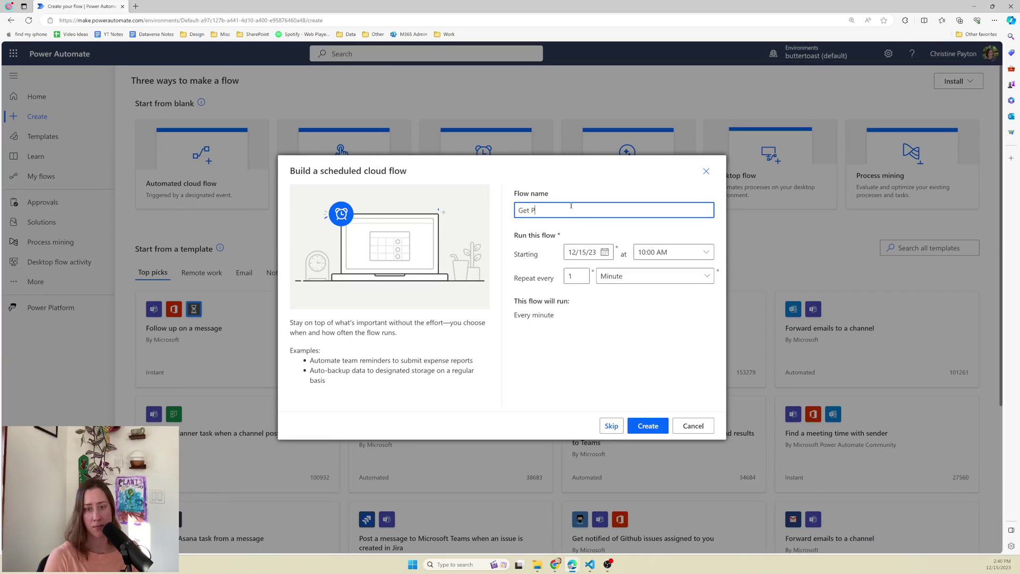
{"action": "type", "text": "lanner data"}
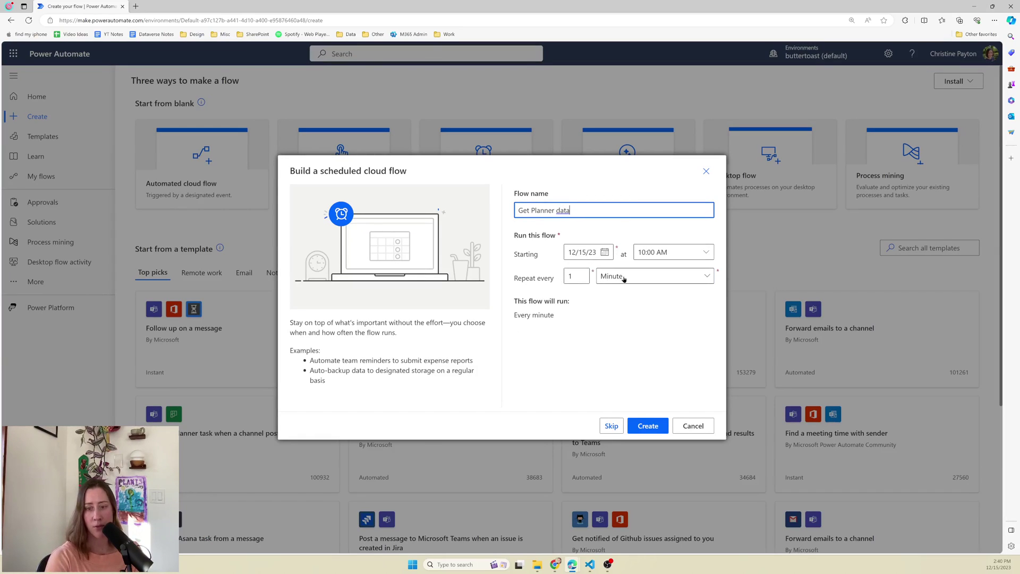
{"action": "left_click", "coordinate": [624, 279]}
{"action": "left_click", "coordinate": [625, 330]}
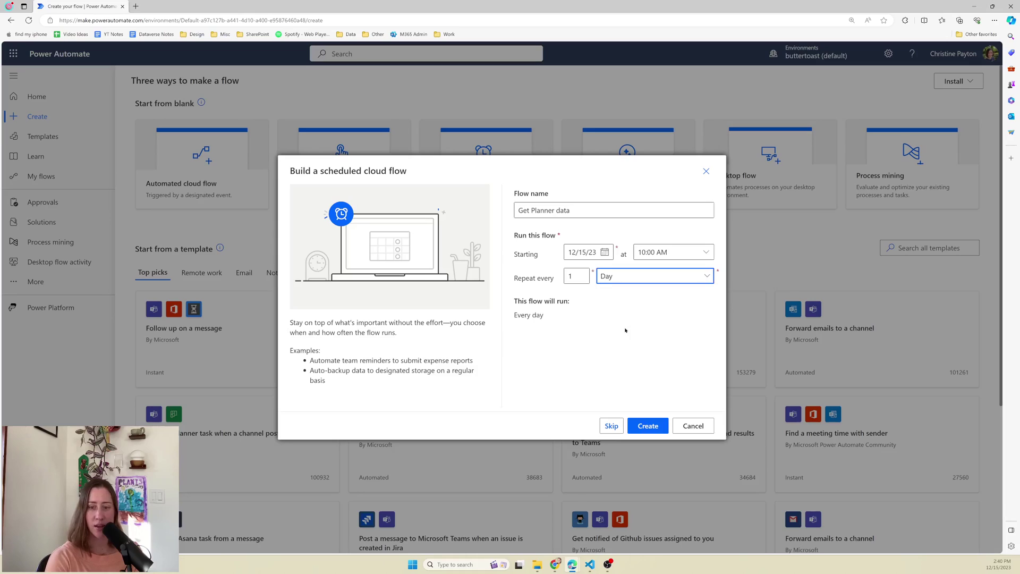
{"action": "left_click", "coordinate": [647, 426]}
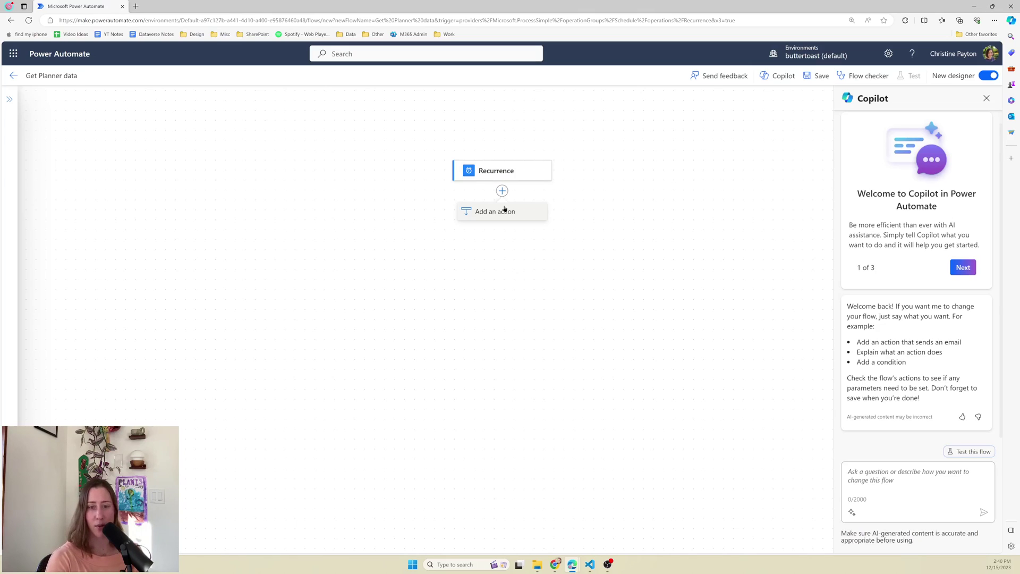
- Add an Initialize variable action after the Recurrence trigger, naming the variable PlannerData with type Array
{"action": "left_click", "coordinate": [504, 211]}
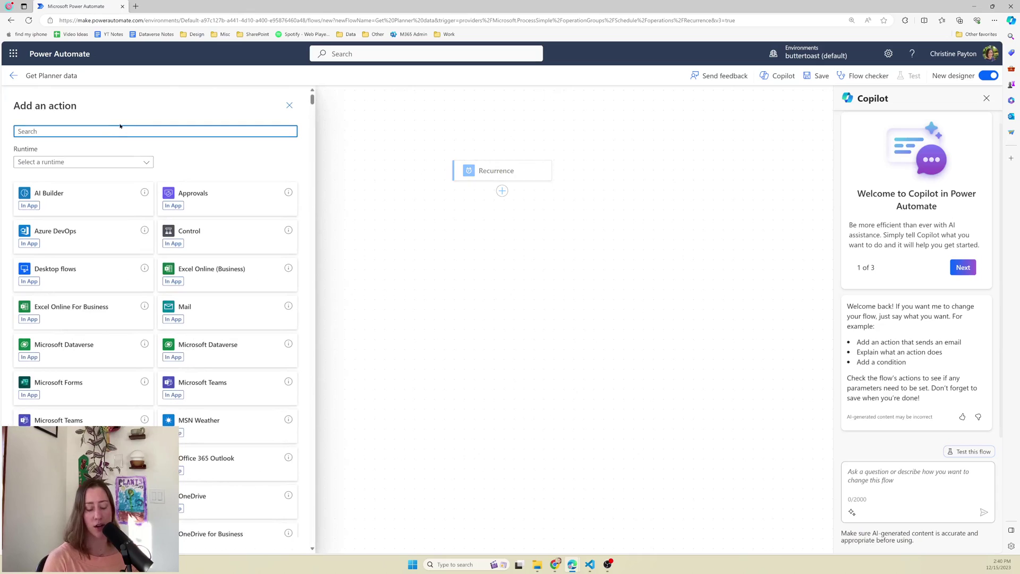
{"action": "type", "text": "init"}
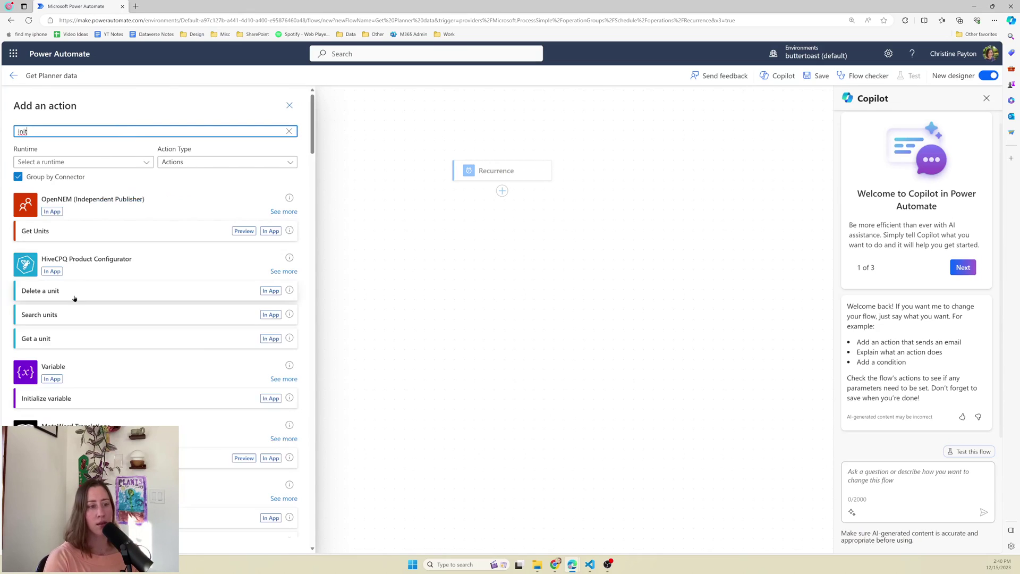
{"action": "left_click", "coordinate": [53, 426]}
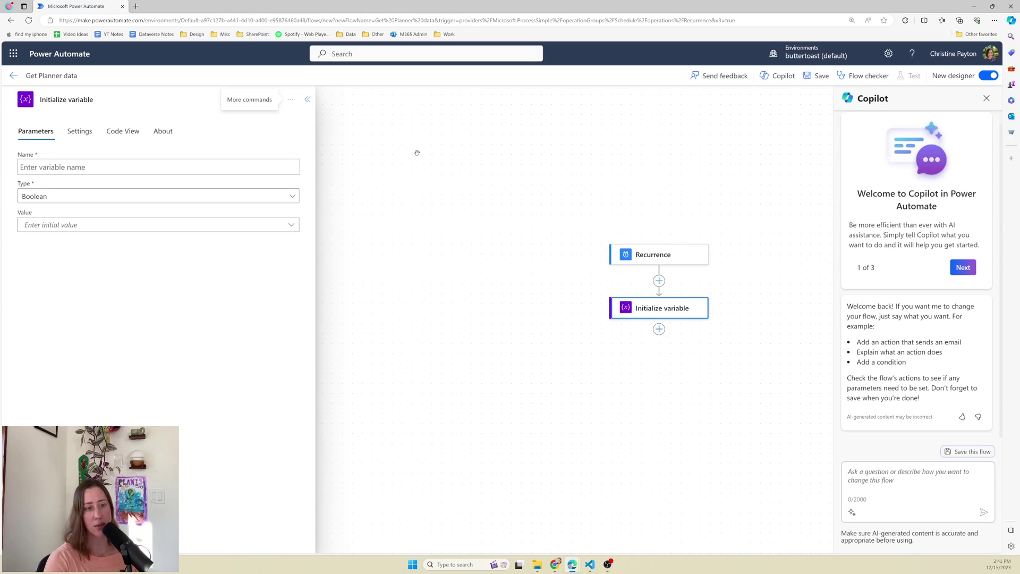
{"action": "left_click", "coordinate": [96, 168]}
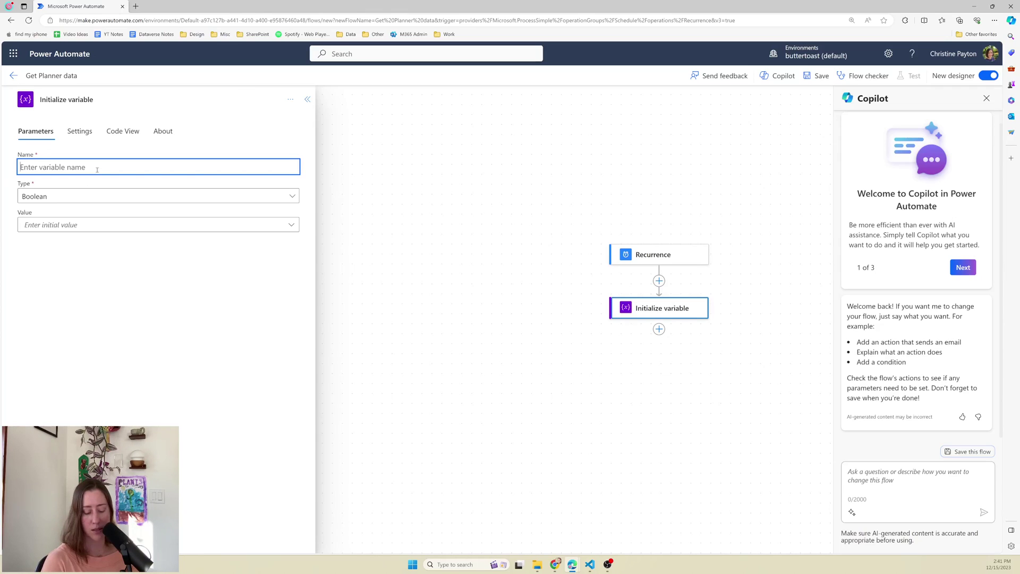
{"action": "type", "text": "PlannerData"}
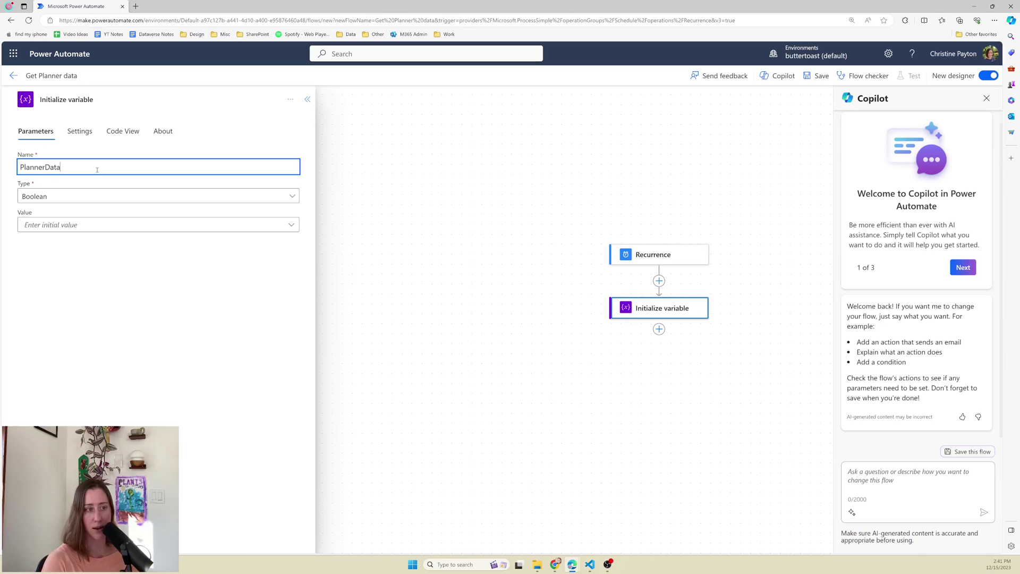
{"action": "left_click", "coordinate": [87, 196]}
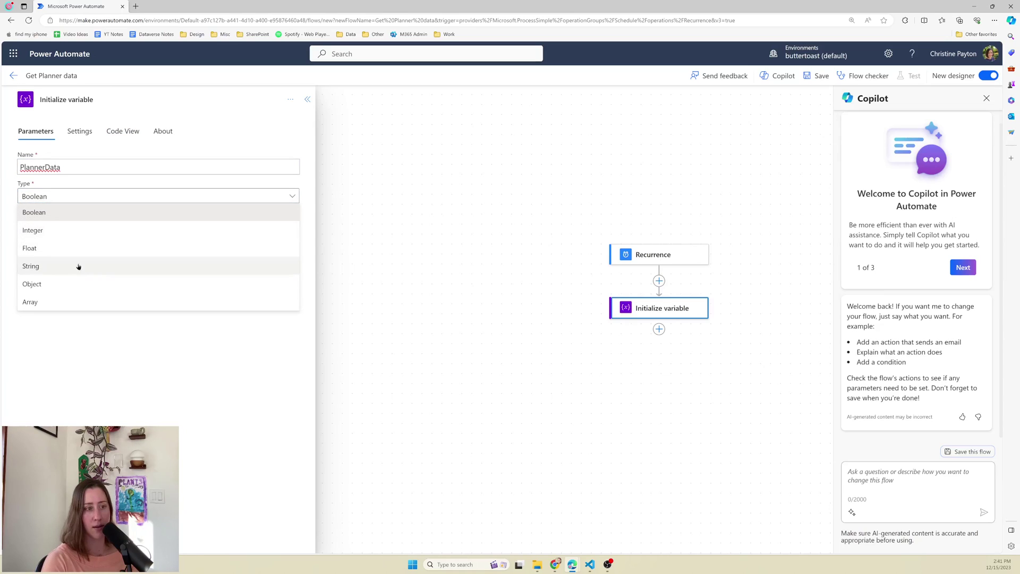
{"action": "left_click", "coordinate": [76, 302]}
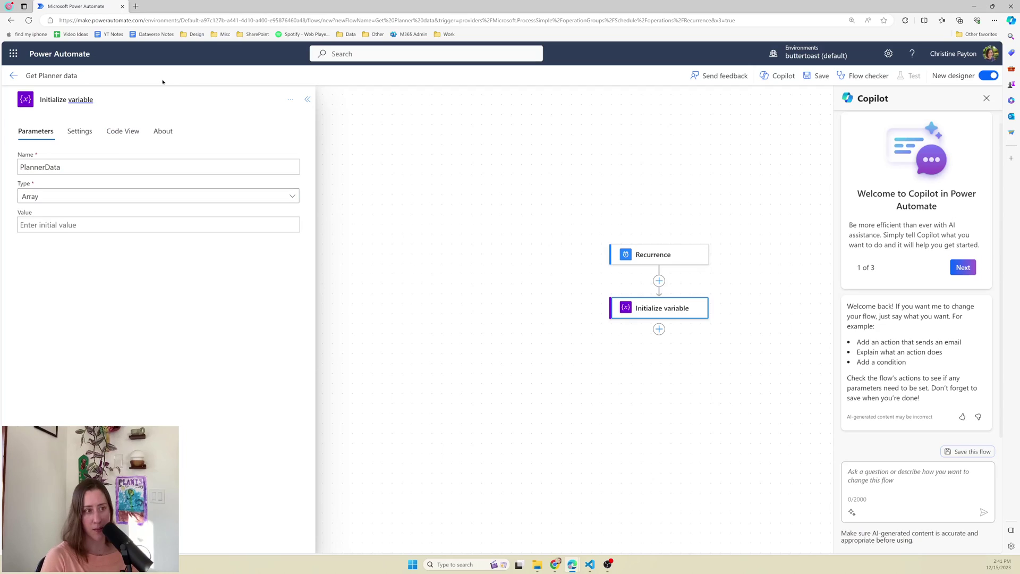
- Add an Initialize variable action below PlannerData for an Array variable named Assignees
{"action": "left_click", "coordinate": [659, 337]}
{"action": "left_click", "coordinate": [666, 357]}
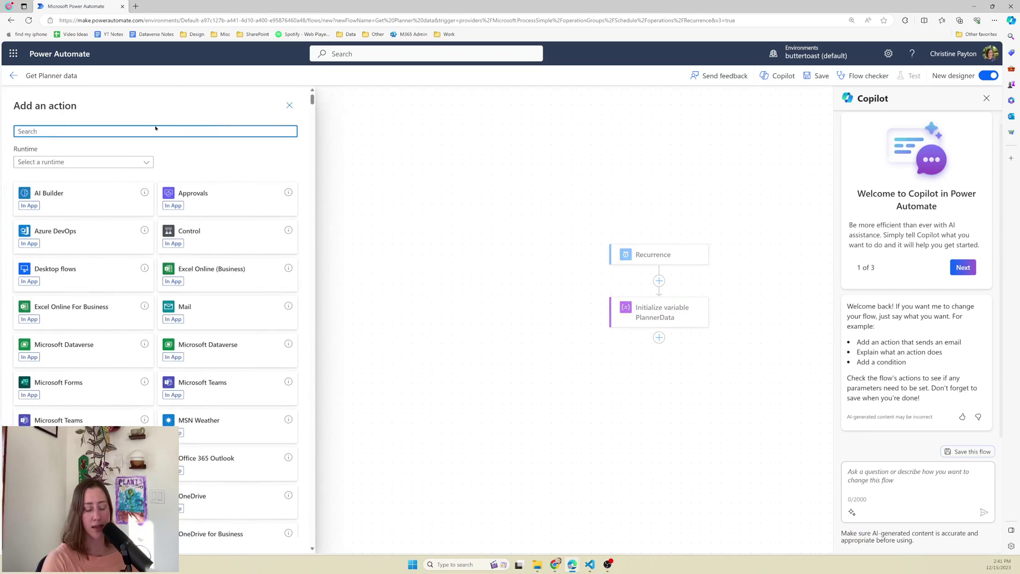
{"action": "type", "text": "var"}
{"action": "left_click", "coordinate": [118, 406]}
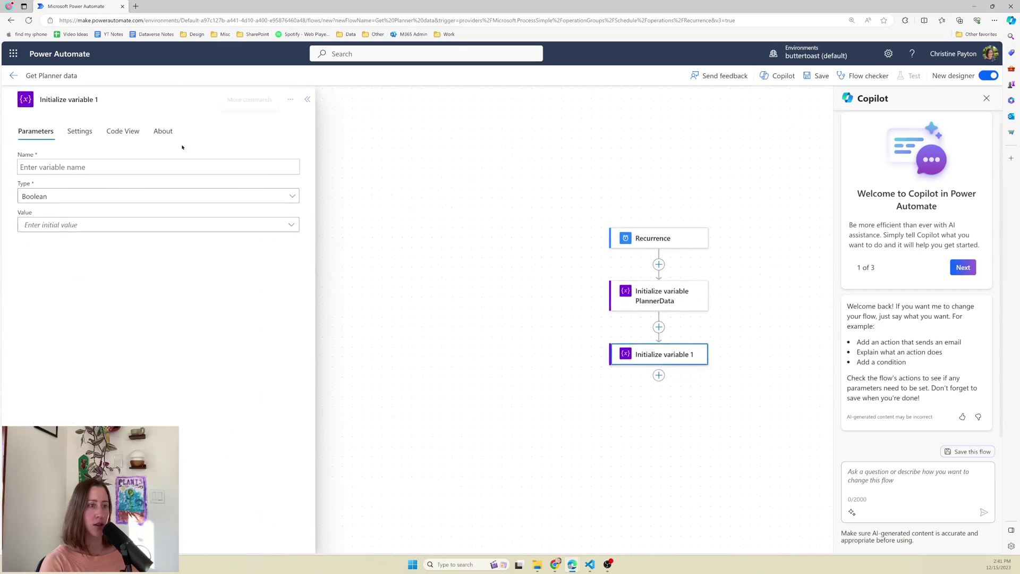
{"action": "left_click", "coordinate": [139, 164]}
{"action": "type", "text": "Assignee"}
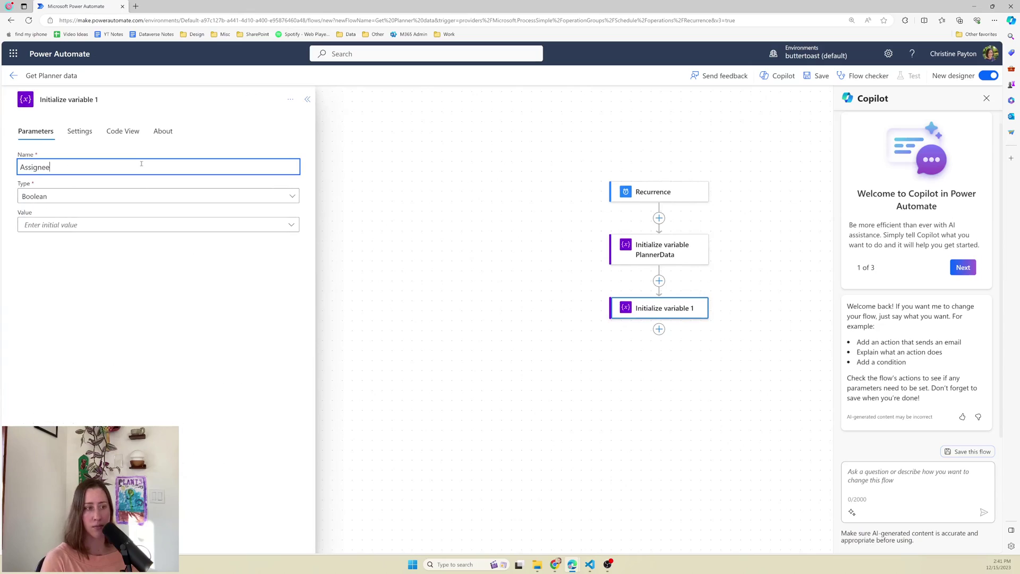
{"action": "type", "text": "s"}
{"action": "left_click", "coordinate": [96, 201]}
{"action": "left_click", "coordinate": [85, 305]}
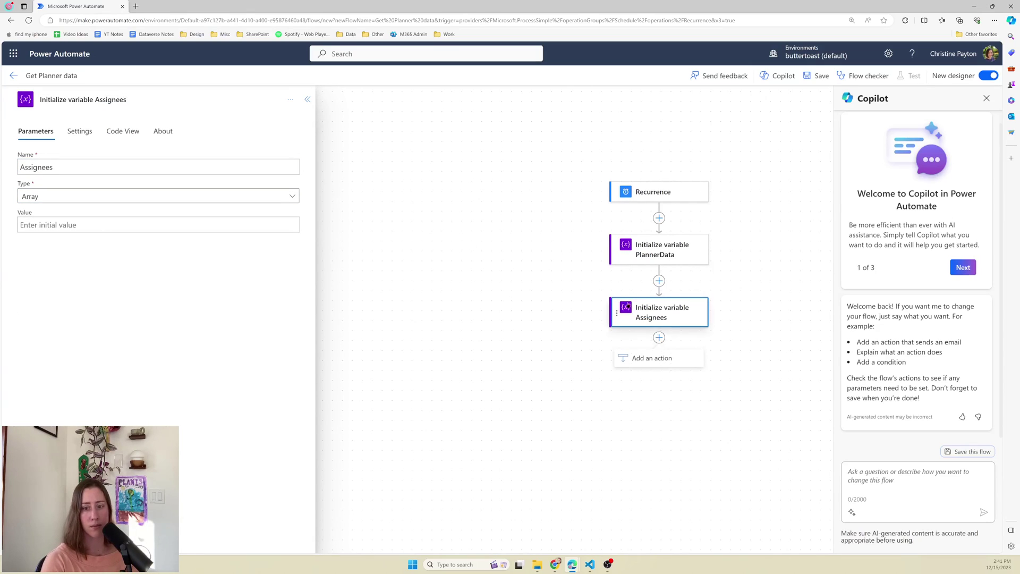
- Add an Initialize variable action below Assignees for an Array variable named Buckets
{"action": "left_click", "coordinate": [659, 337]}
{"action": "type", "text": "init"}
{"action": "left_click", "coordinate": [80, 239]}
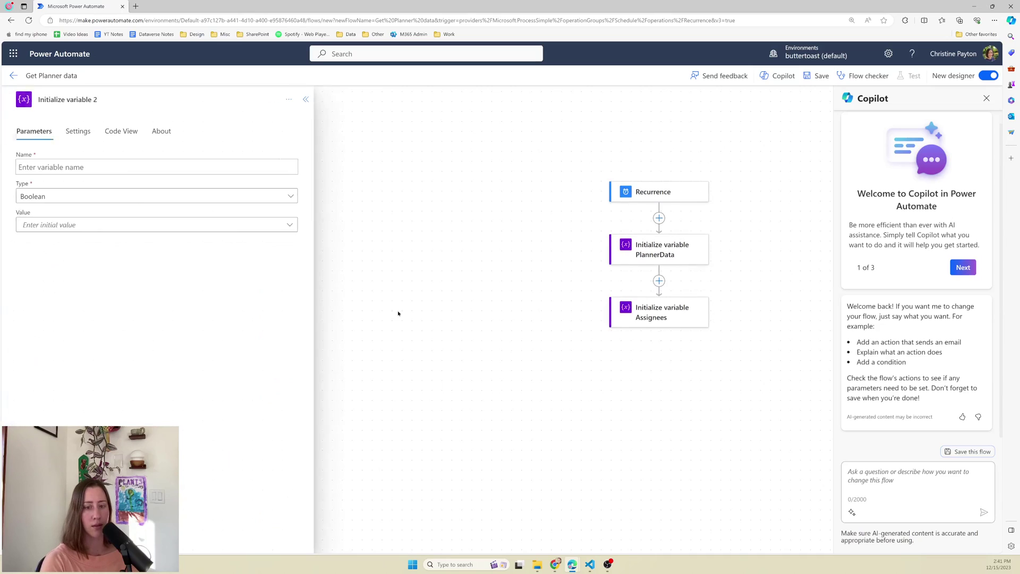
{"action": "type", "text": "Buckets"}
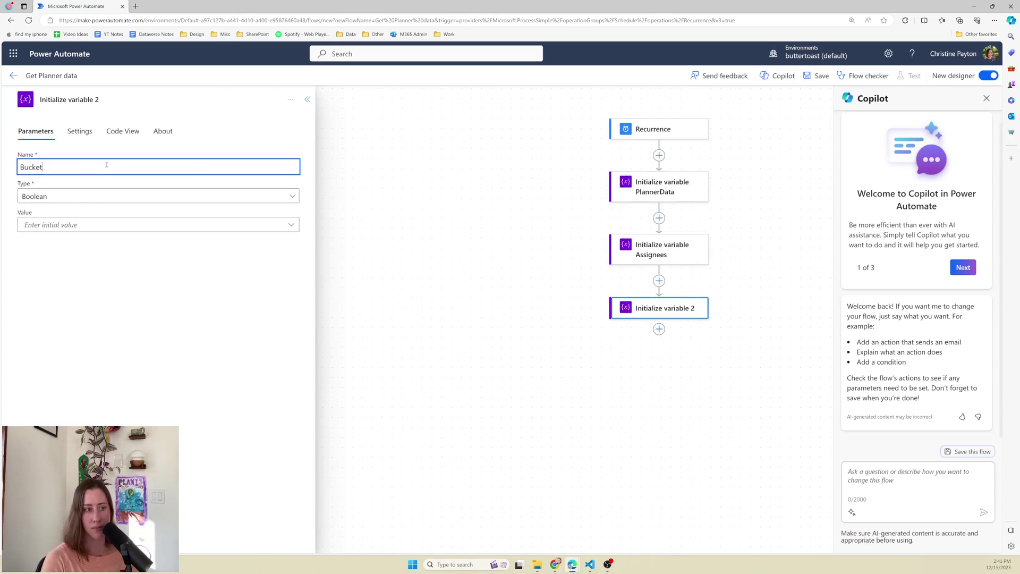
{"action": "left_click", "coordinate": [53, 198]}
{"action": "left_click", "coordinate": [61, 299]}
{"action": "left_click", "coordinate": [367, 246]}
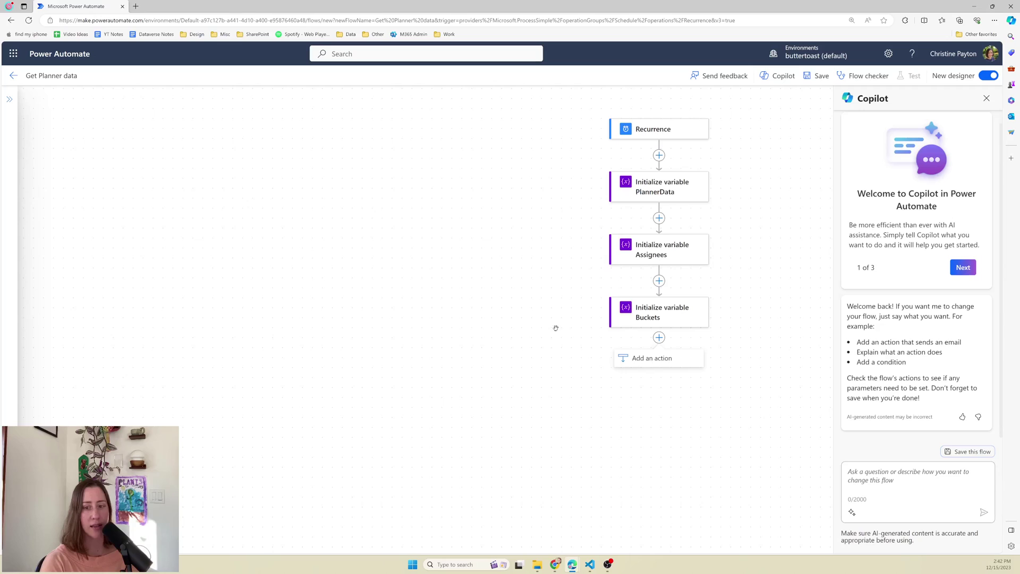
- Add the Planner List tasks action after the Buckets variable at the end of the flow
{"action": "left_click", "coordinate": [652, 357]}
{"action": "type", "text": "list"}
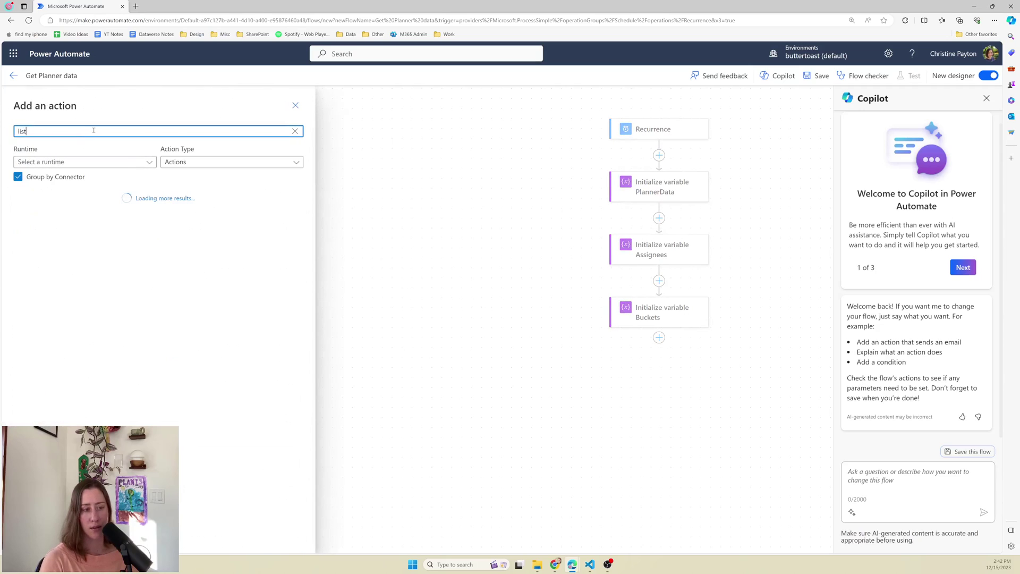
{"action": "type", "text": " task"}
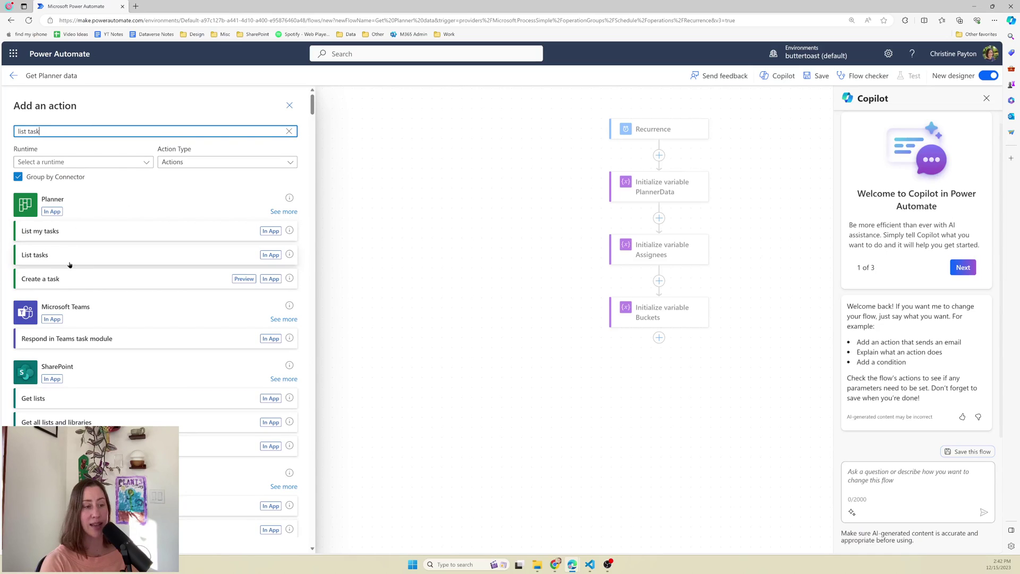
{"action": "left_click", "coordinate": [69, 255]}
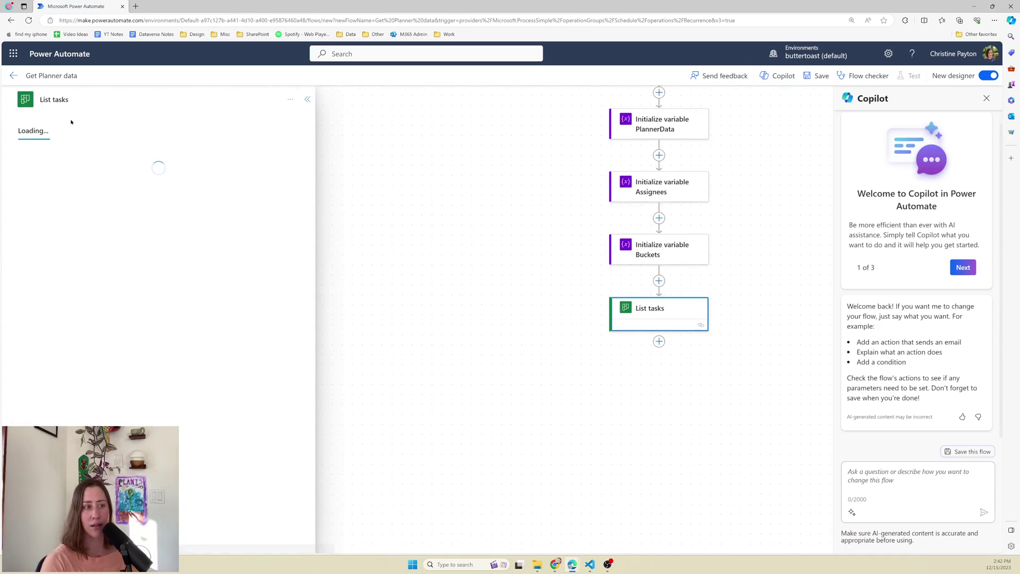
- Set the List tasks action to the Power Automate Demo group and the Demo Planner Plan
{"action": "left_click", "coordinate": [291, 167]}
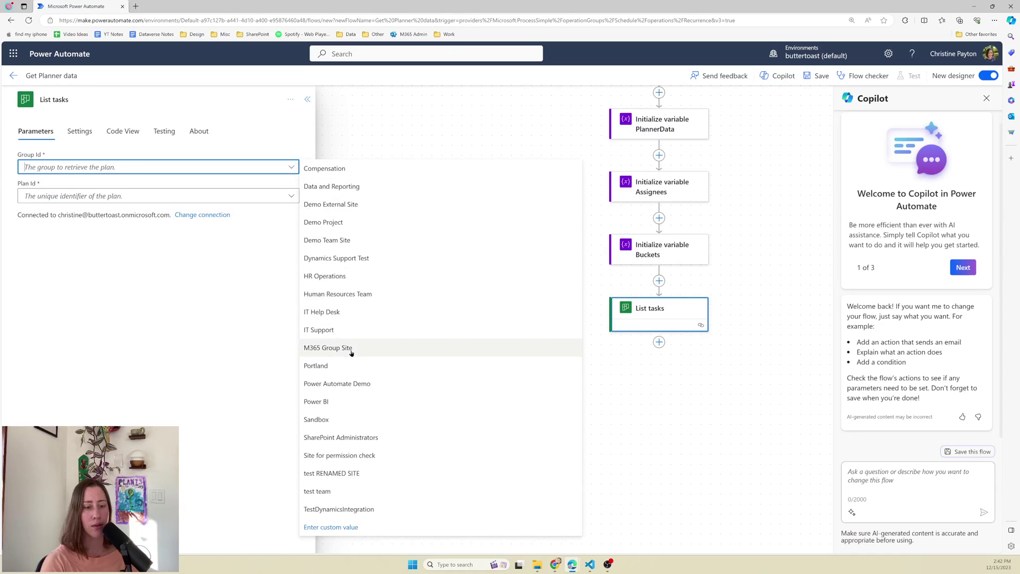
{"action": "left_click", "coordinate": [355, 380]}
{"action": "left_click", "coordinate": [291, 196]}
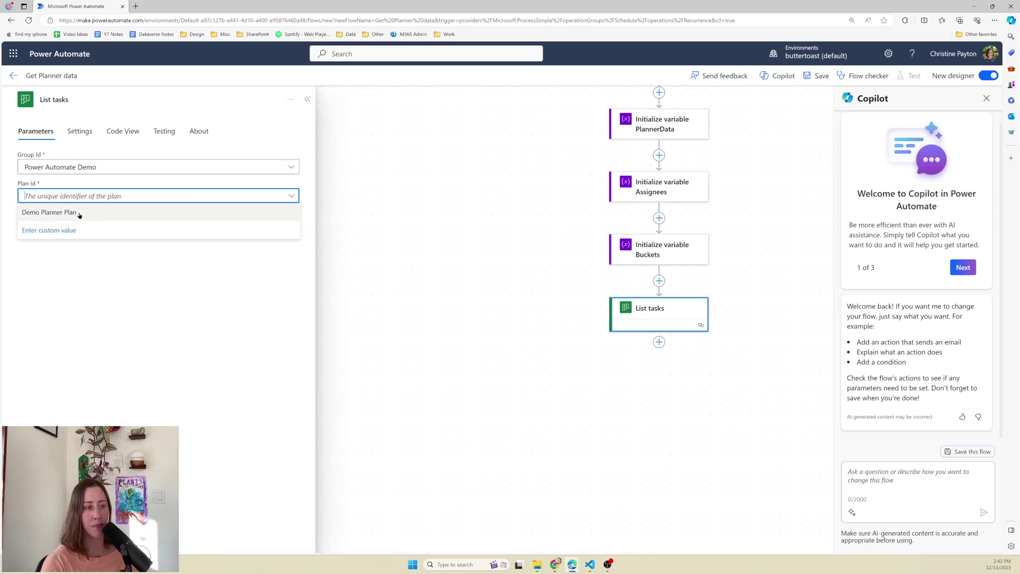
{"action": "left_click", "coordinate": [74, 213]}
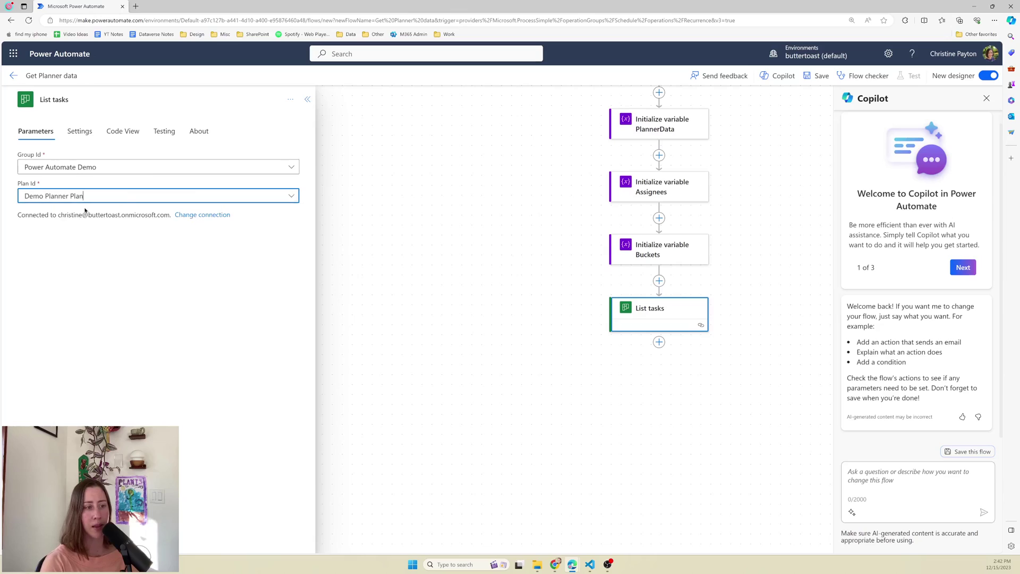
{"action": "left_click", "coordinate": [291, 196]}
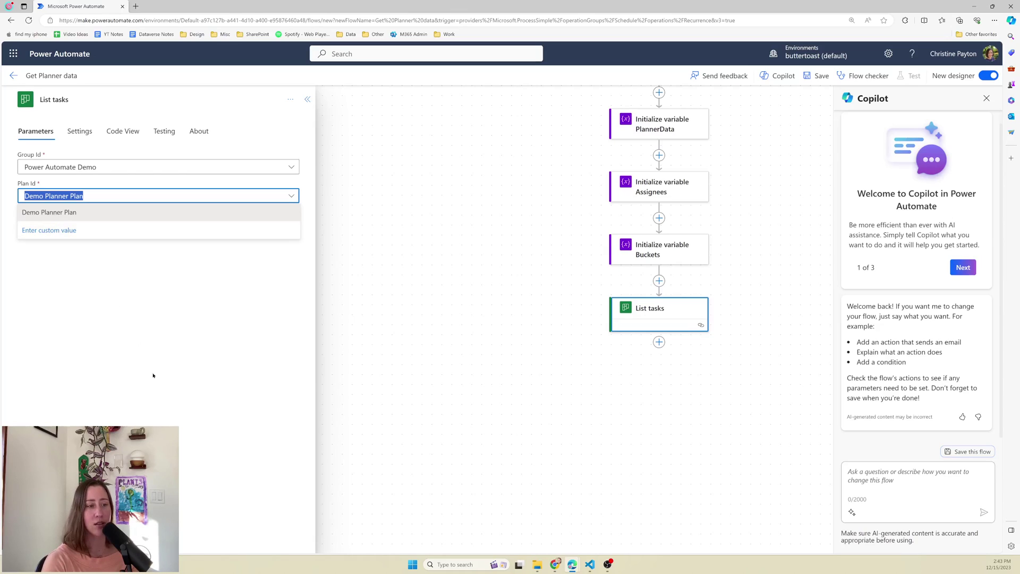
{"action": "left_click", "coordinate": [180, 360]}
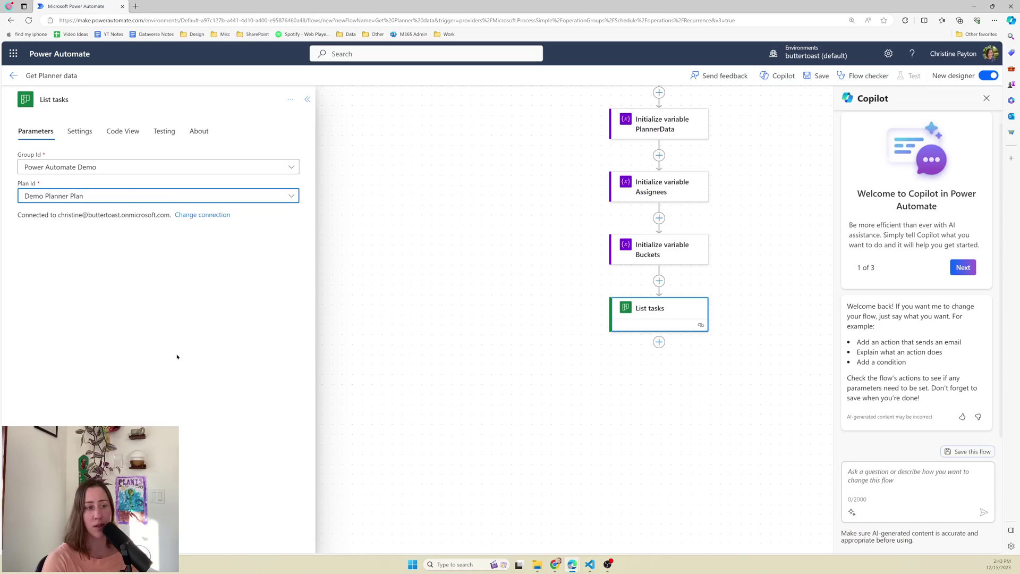
- Add the Planner List buckets action after List tasks at the end of the flow
{"action": "left_click", "coordinate": [659, 341]}
{"action": "left_click", "coordinate": [668, 366]}
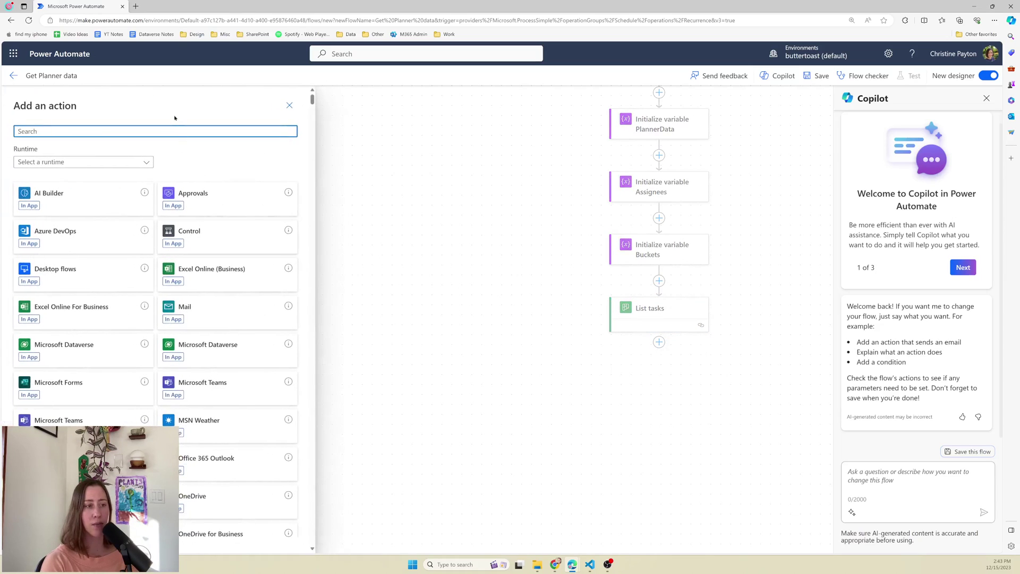
{"action": "type", "text": "buckets"}
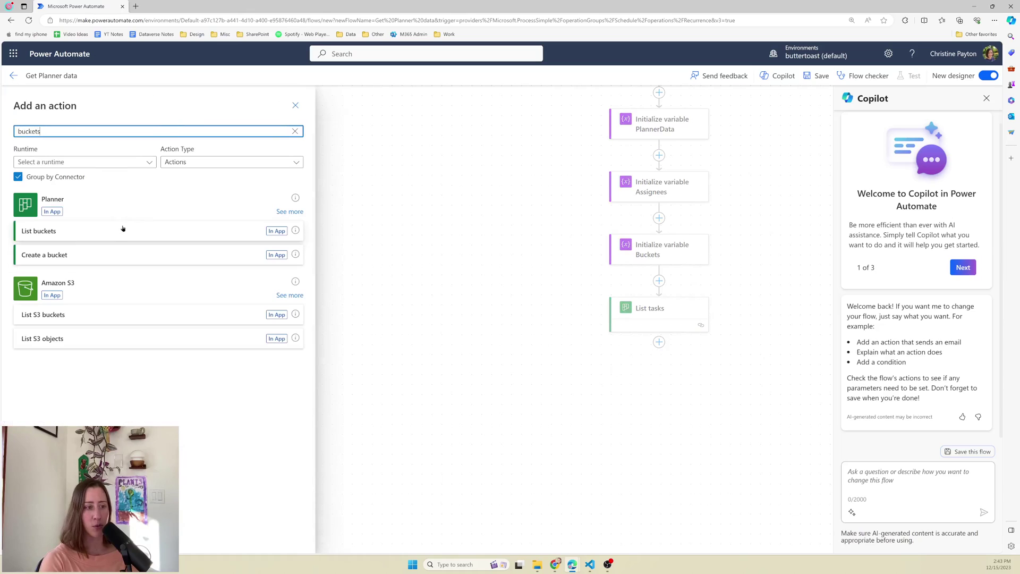
{"action": "left_click", "coordinate": [94, 232]}
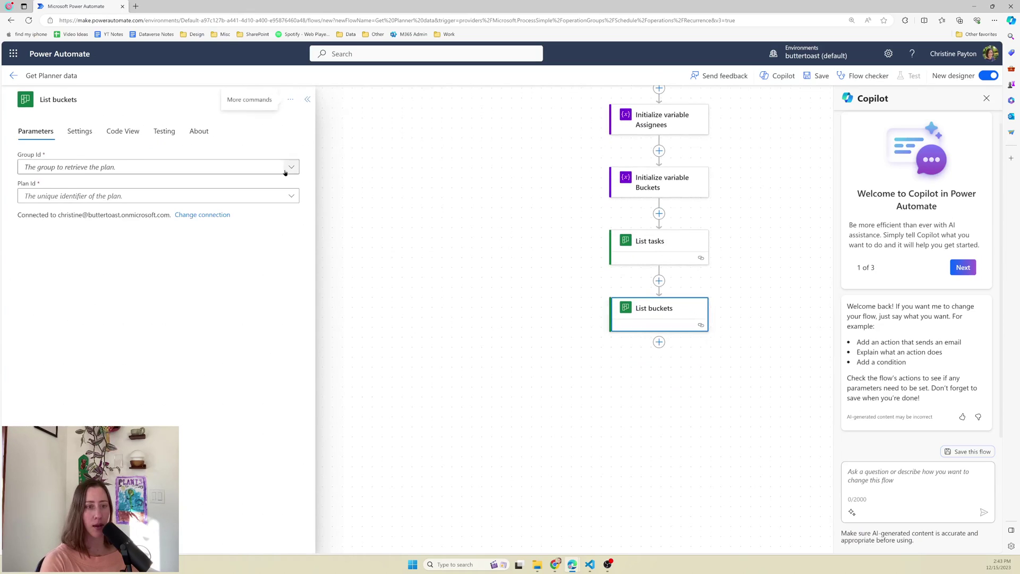
- Set the List buckets action to the Power Automate Demo group and the Demo Planner Plan
{"action": "left_click", "coordinate": [285, 171]}
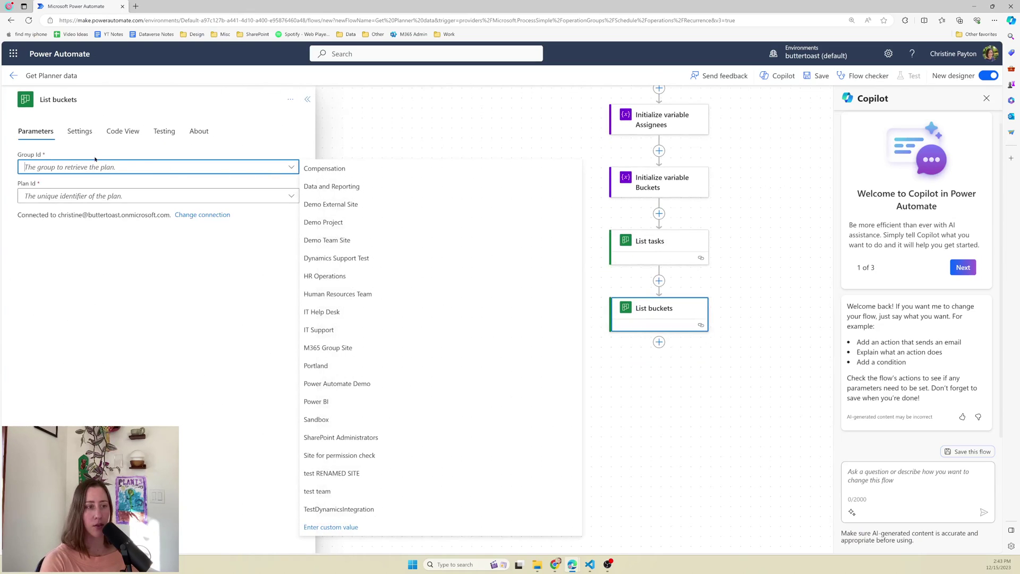
{"action": "left_click", "coordinate": [365, 389]}
{"action": "left_click", "coordinate": [291, 195]}
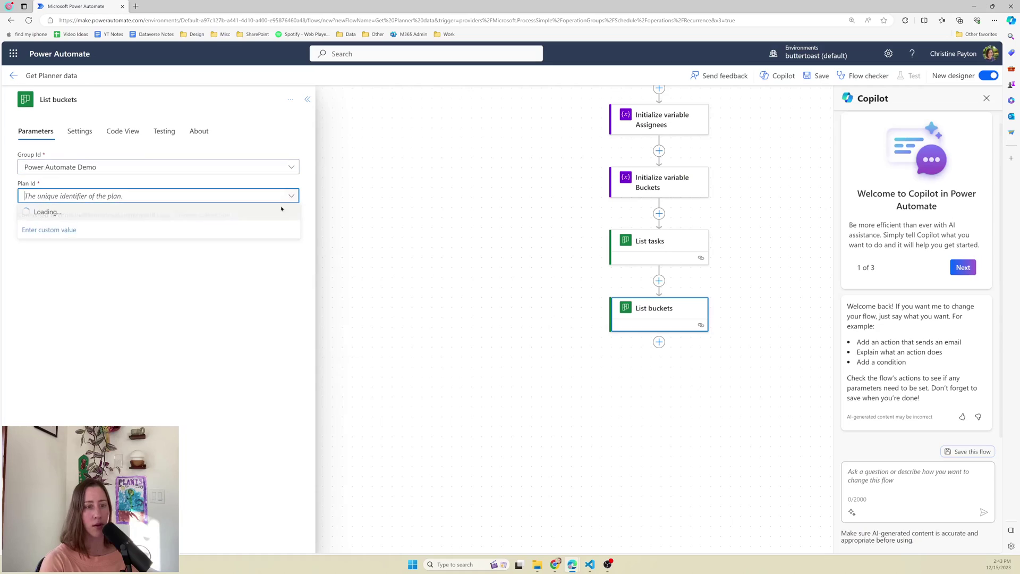
{"action": "left_click", "coordinate": [51, 215]}
- Add an Append to array variable action after List buckets and target the Buckets variable
{"action": "left_click", "coordinate": [659, 341]}
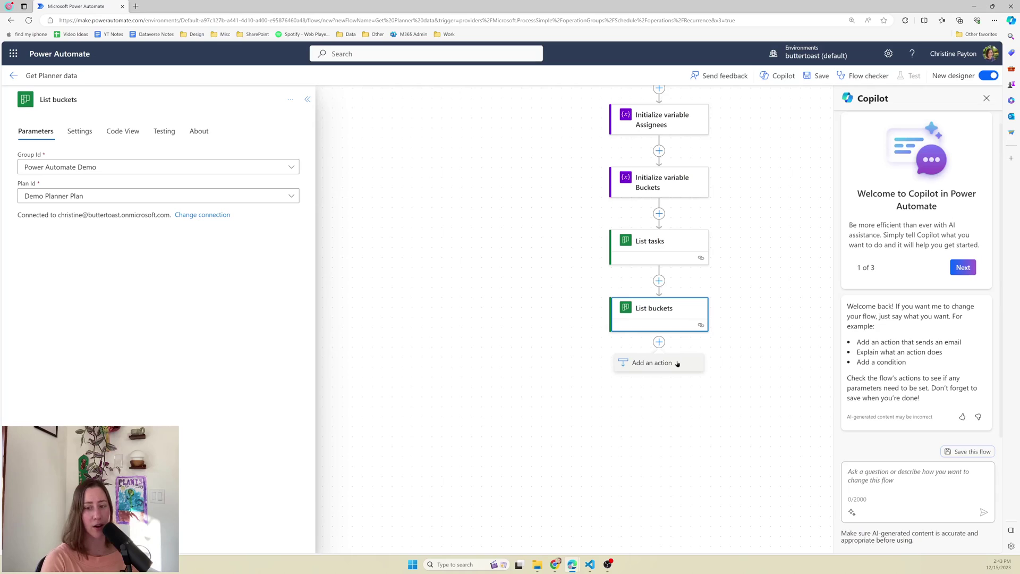
{"action": "left_click", "coordinate": [652, 363]}
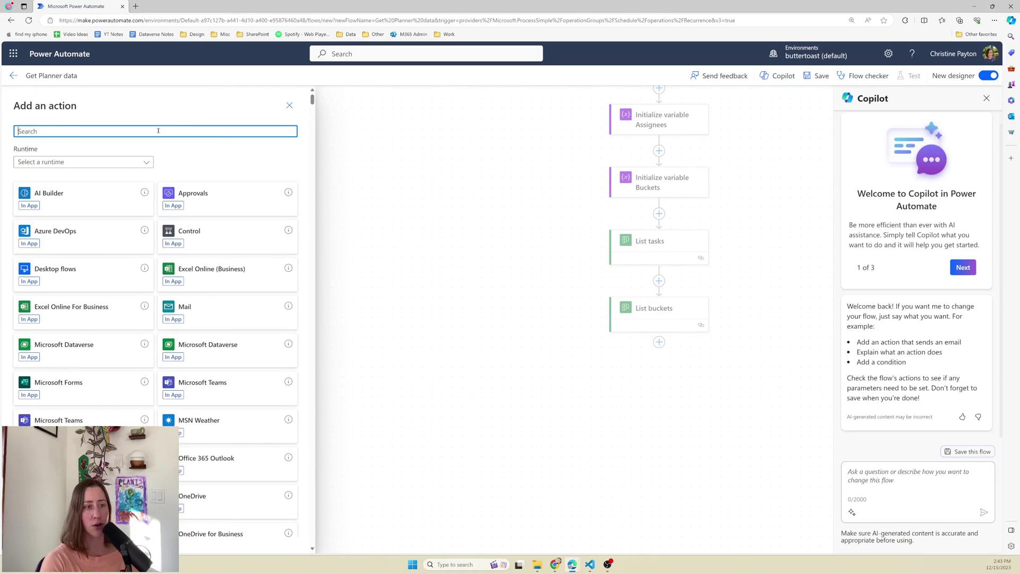
{"action": "type", "text": "append"}
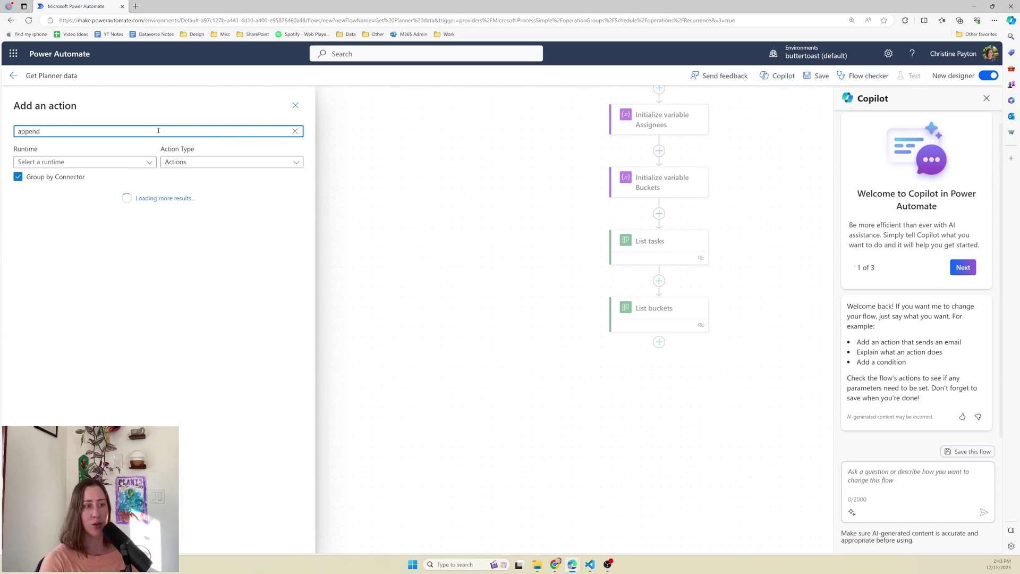
{"action": "left_click", "coordinate": [101, 315]}
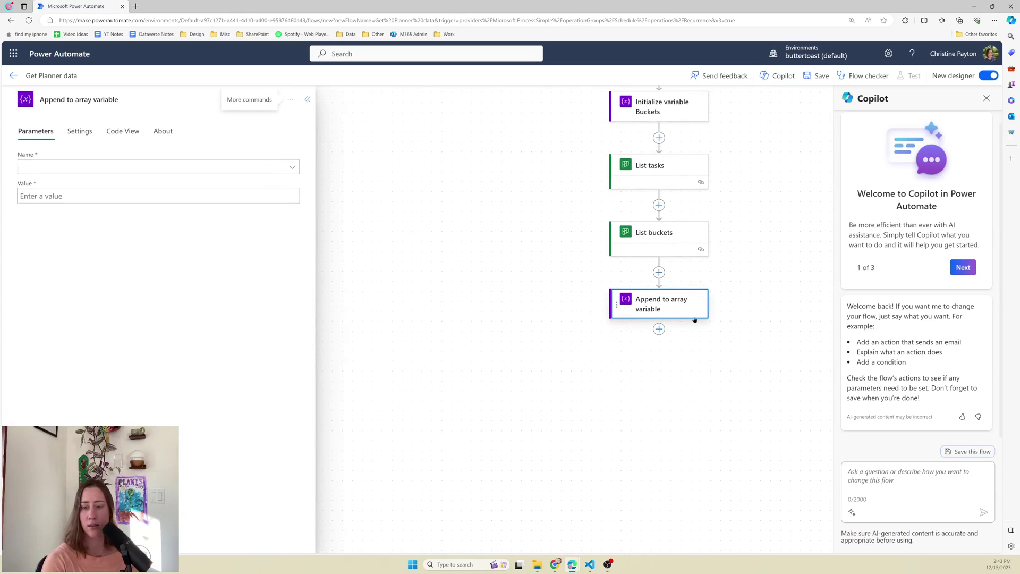
{"action": "left_click", "coordinate": [96, 167]}
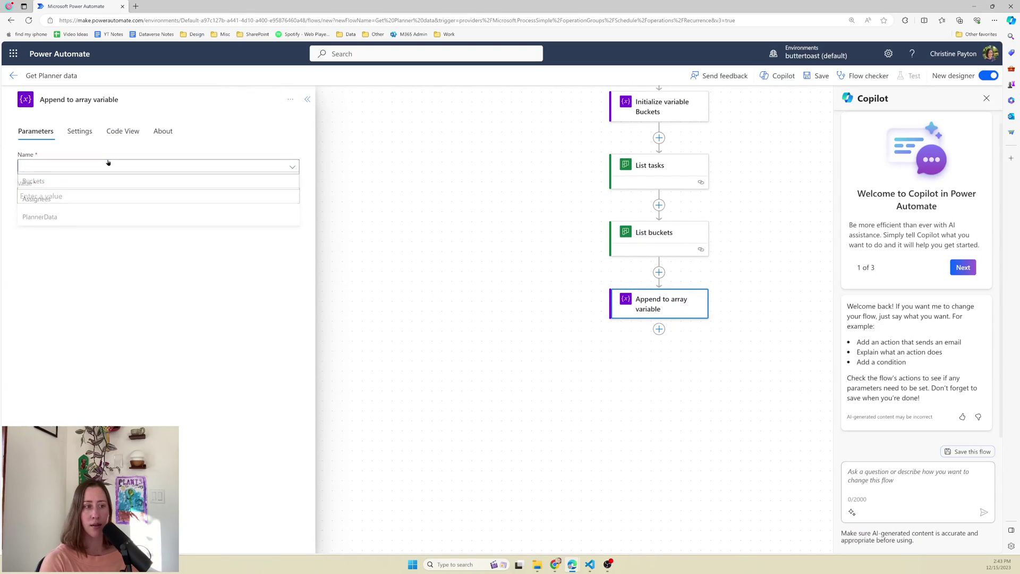
{"action": "left_click", "coordinate": [28, 184]}
- Start the append value as a JSON object whose "bucketId" key holds the value Id output from List buckets
{"action": "left_click", "coordinate": [138, 196]}
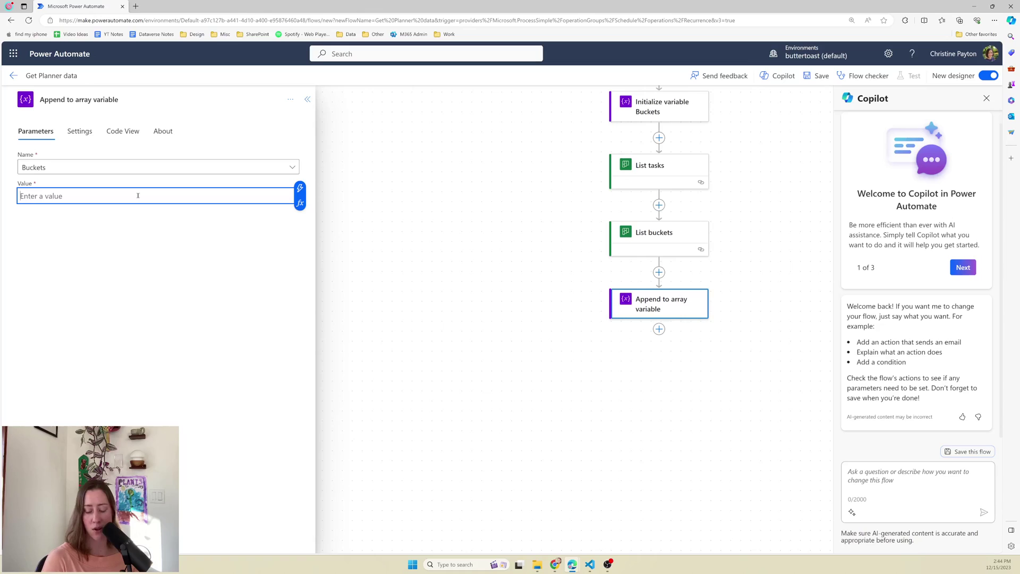
{"action": "type", "text": "{"}
{"action": "key", "text": "Return"}
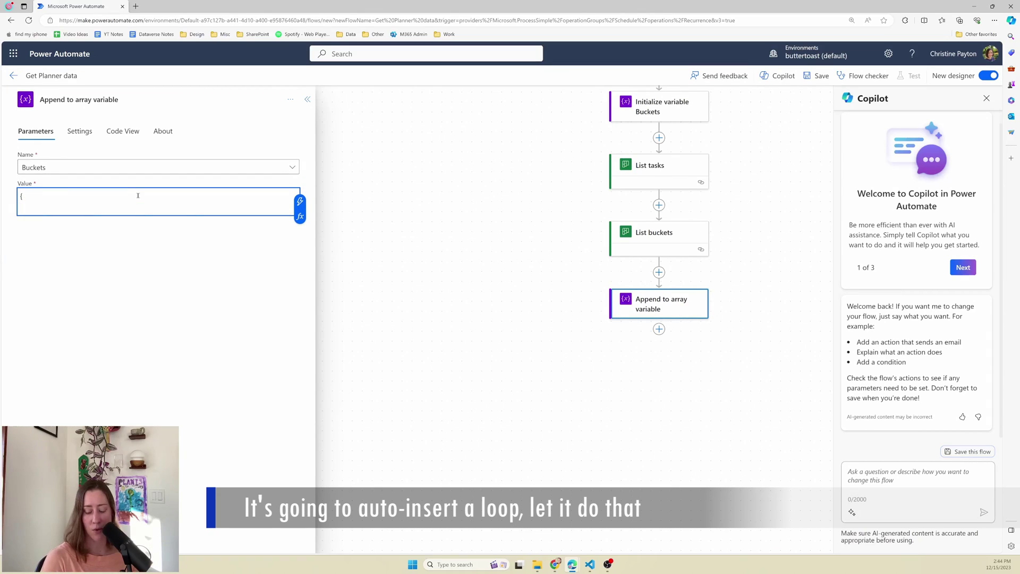
{"action": "type", "text": "buck"}
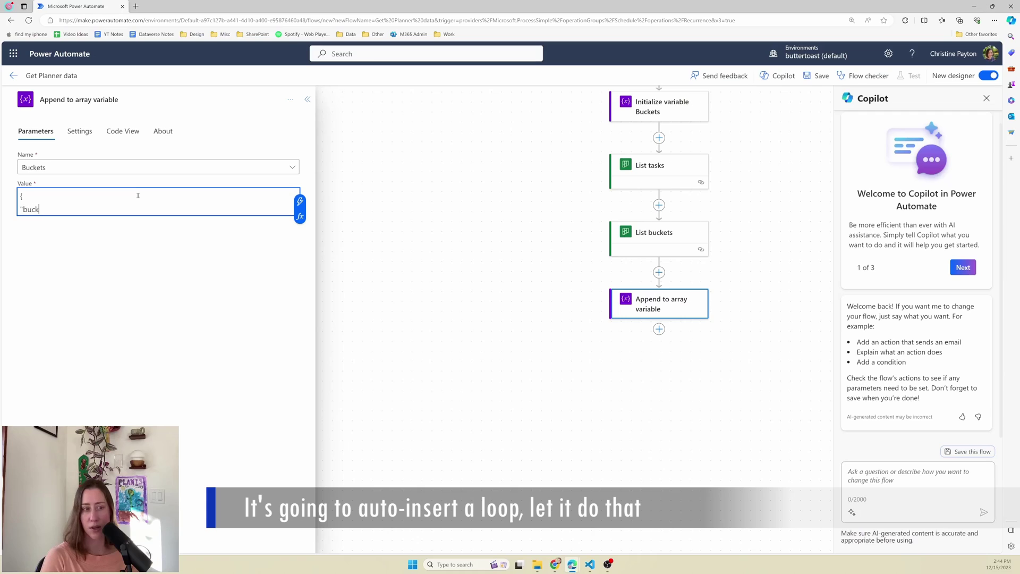
{"action": "type", "text": "etId"}
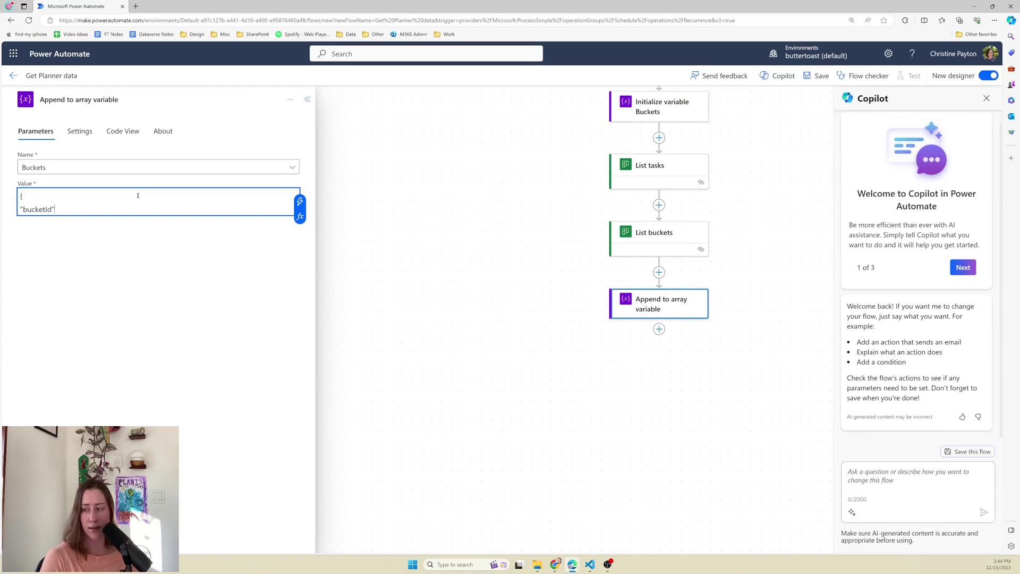
{"action": "type", "text": "\""}
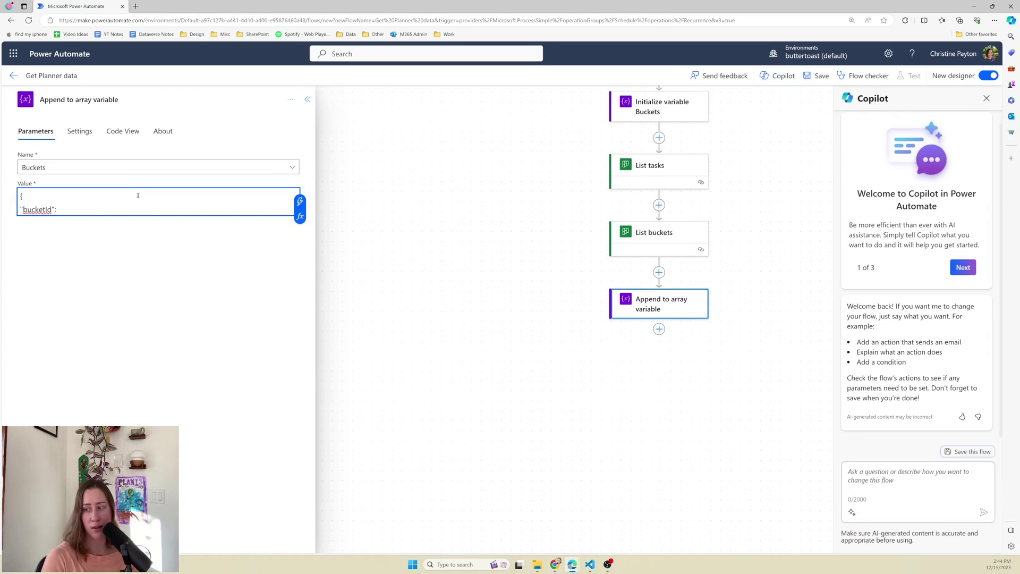
{"action": "left_click", "coordinate": [299, 201]}
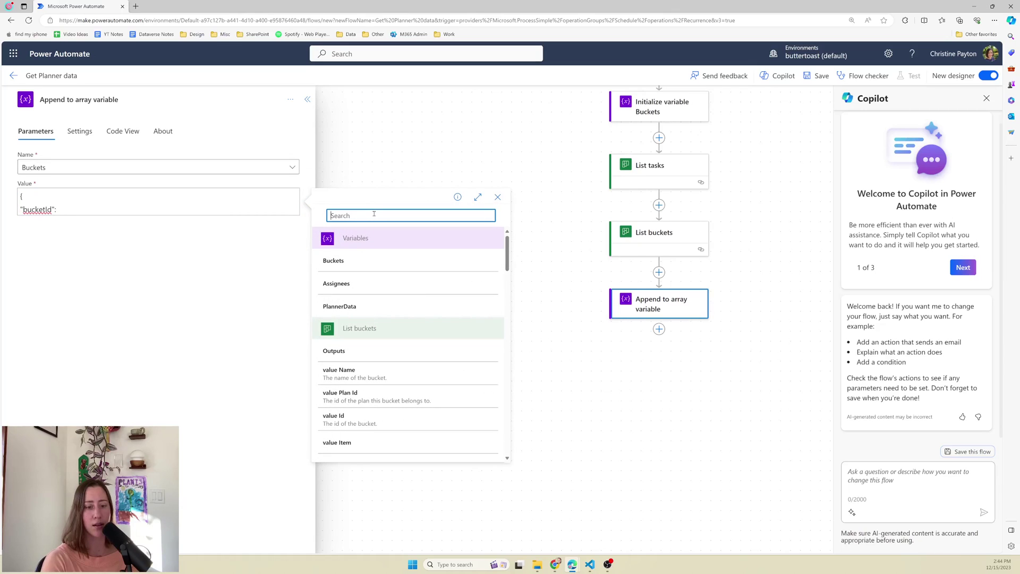
{"action": "type", "text": "buck"}
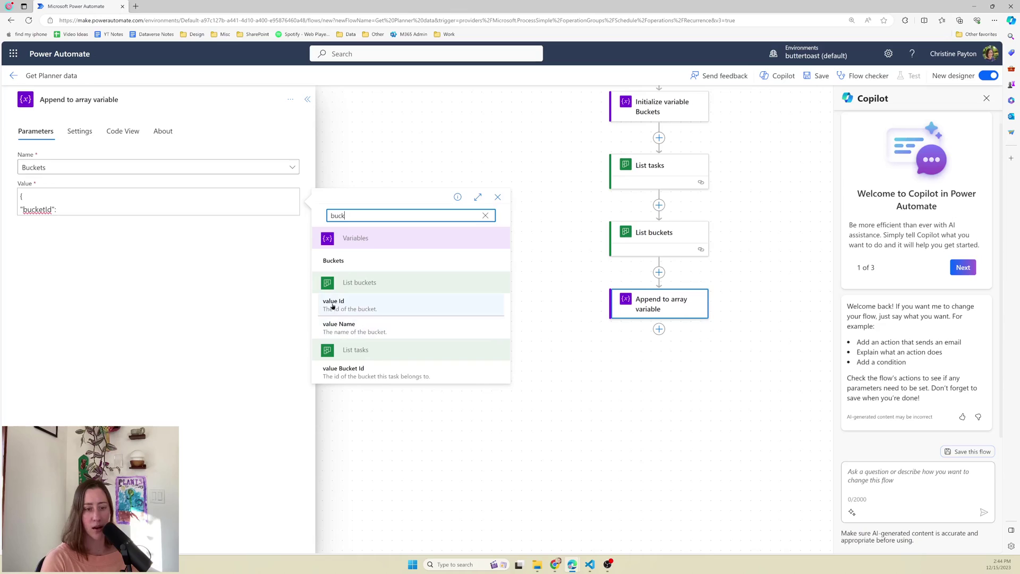
{"action": "left_click", "coordinate": [393, 306]}
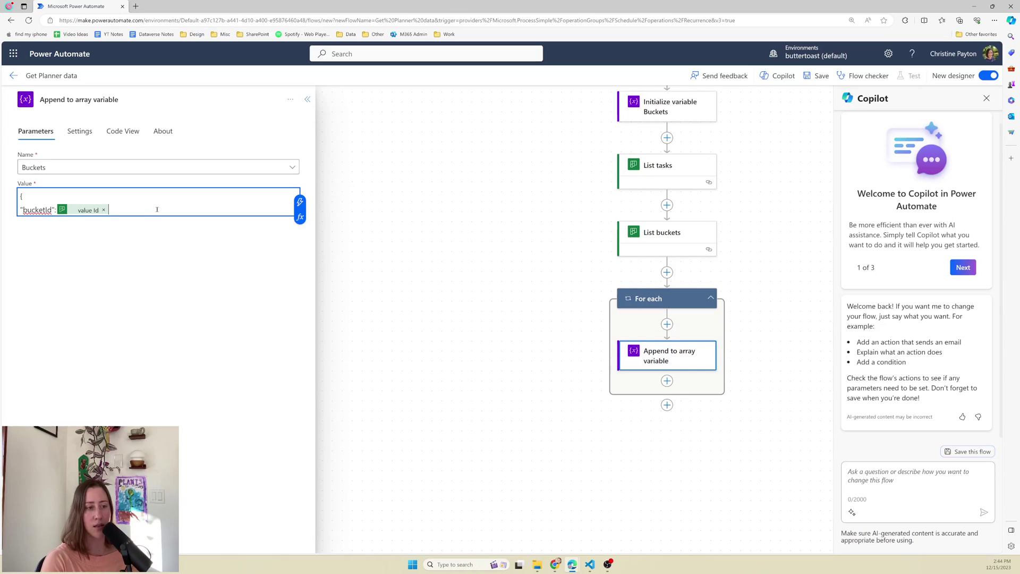
- Add a "bucketName" key holding the value Name output from List buckets, and close the JSON object
{"action": "type", "text": ","}
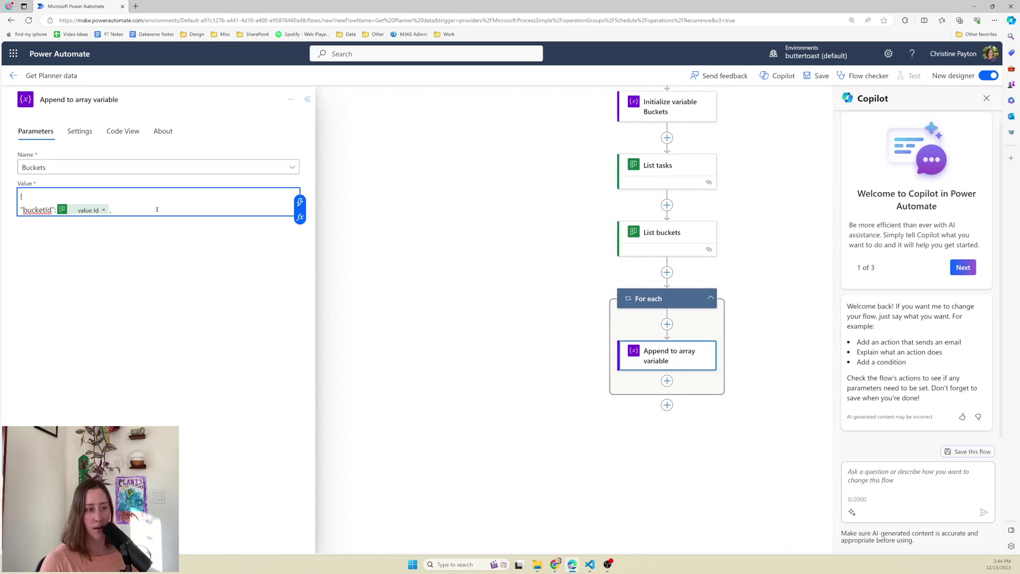
{"action": "key", "text": "Return"}
{"action": "type", "text": "\""}
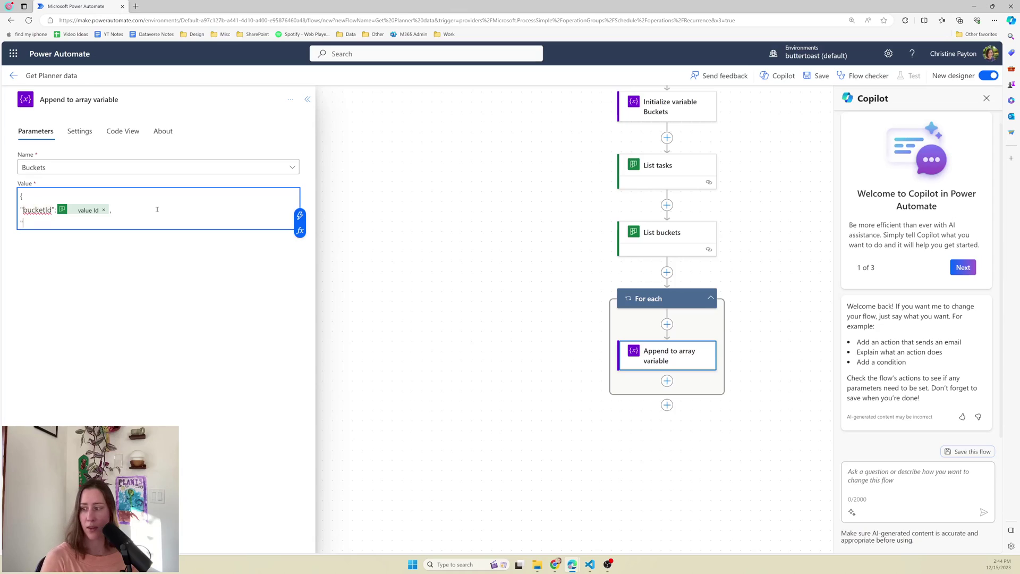
{"action": "type", "text": "bucket"}
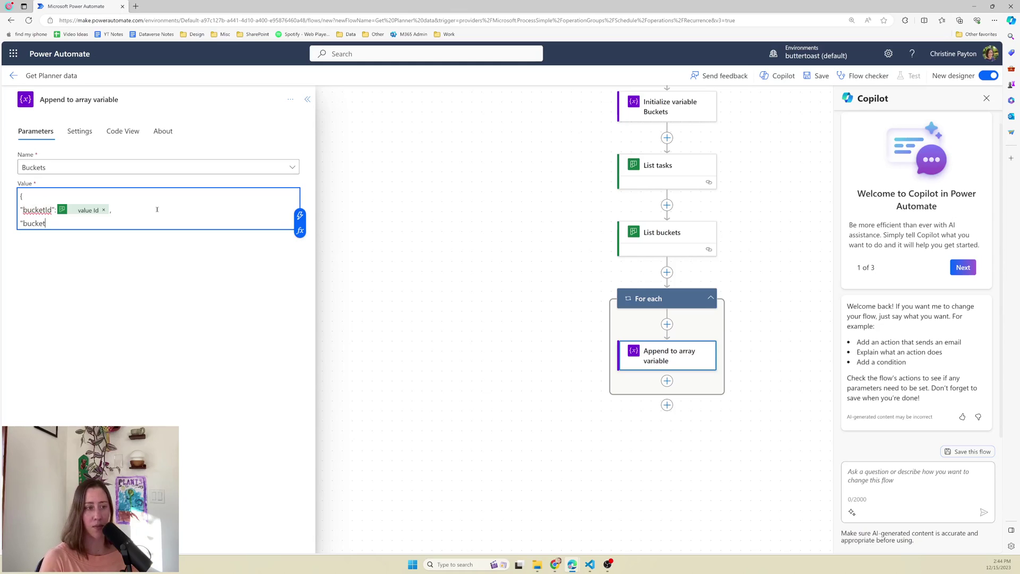
{"action": "type", "text": "Name"}
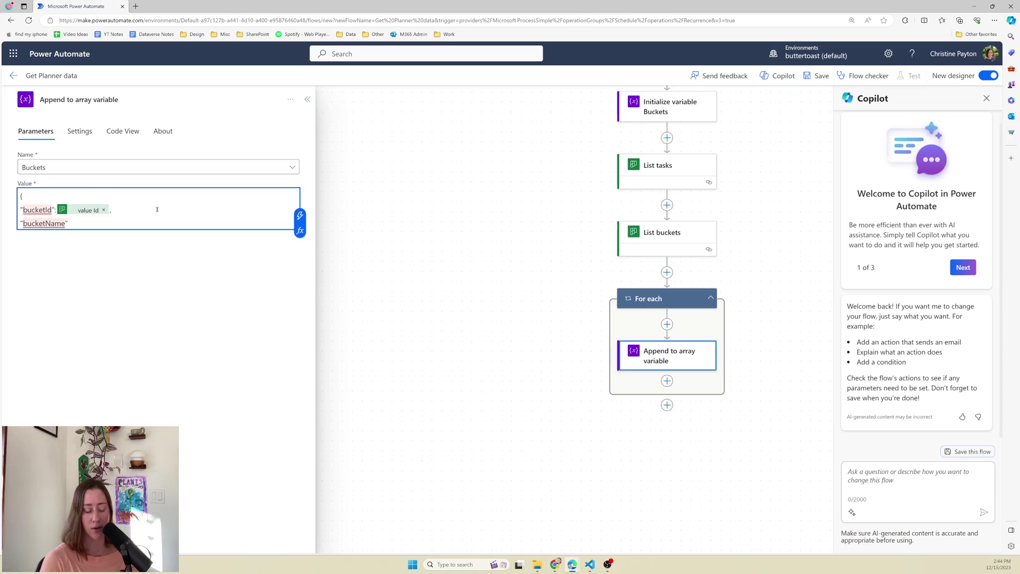
{"action": "type", "text": ":"}
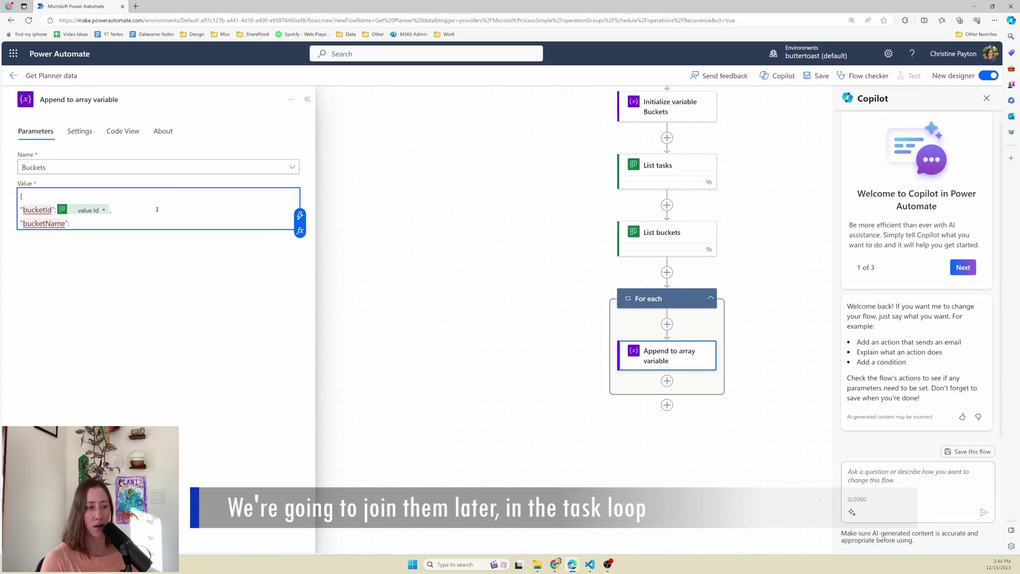
{"action": "left_click", "coordinate": [300, 215]}
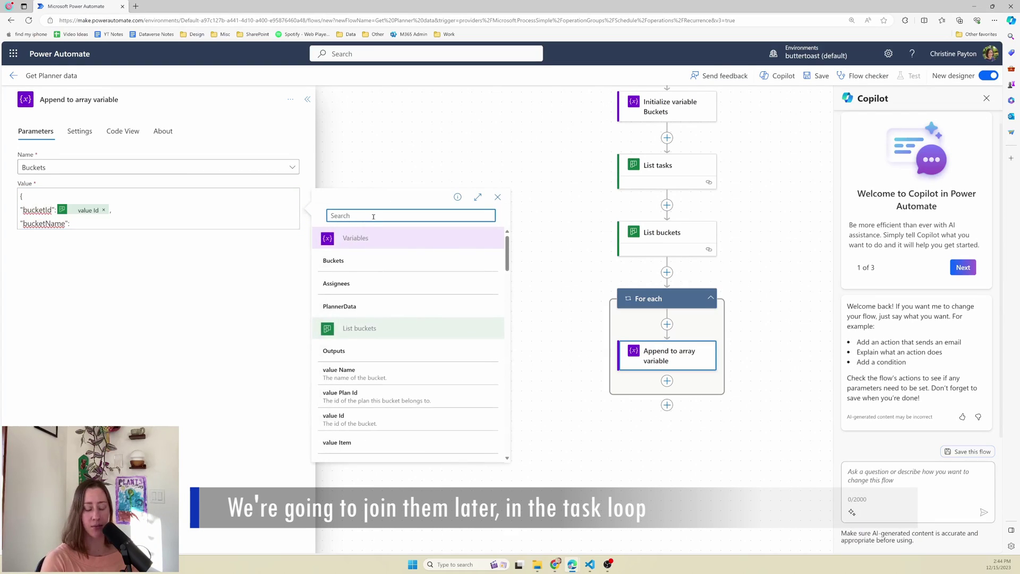
{"action": "type", "text": "bucket"}
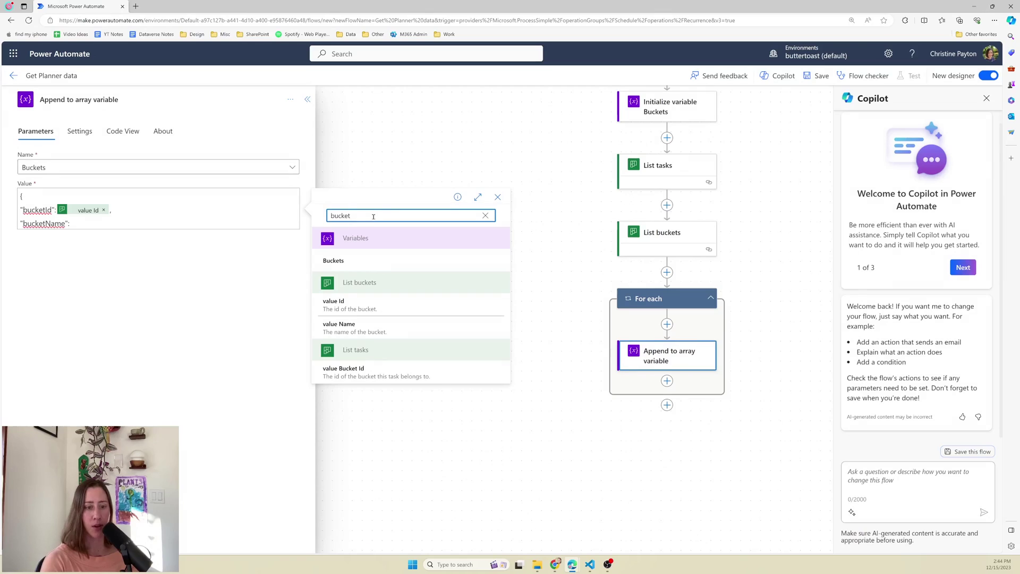
{"action": "left_click", "coordinate": [341, 327]}
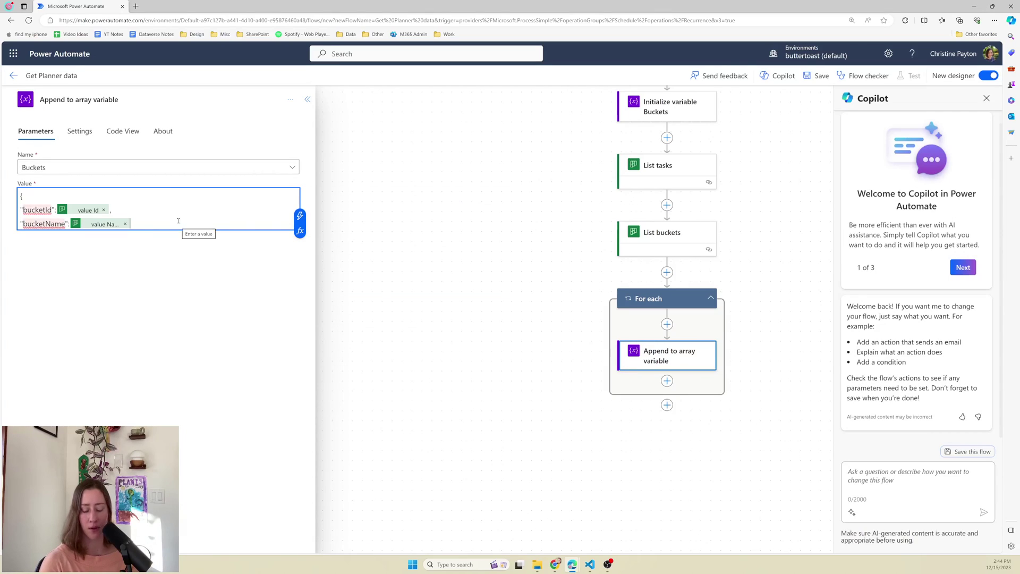
{"action": "key", "text": "Return"}
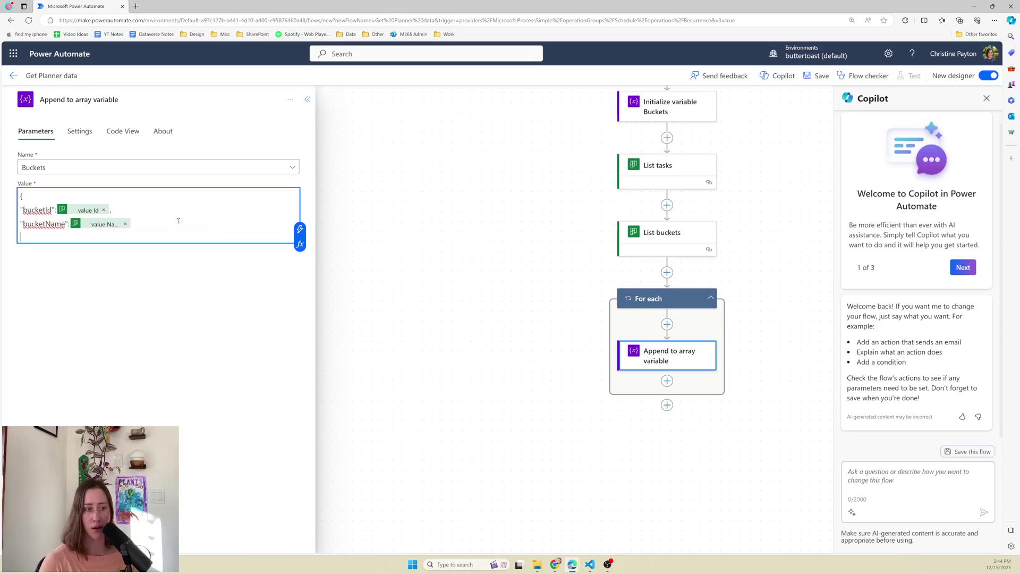
{"action": "type", "text": "}"}
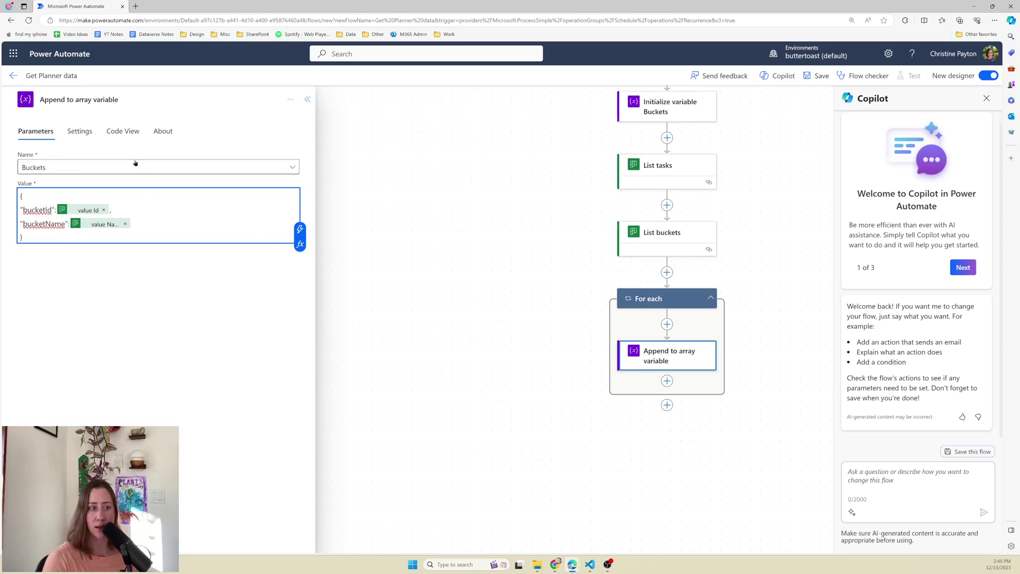
- Rename the append action to "Append to array variable Buckets"
{"action": "left_click", "coordinate": [131, 99]}
{"action": "type", "text": "B"}
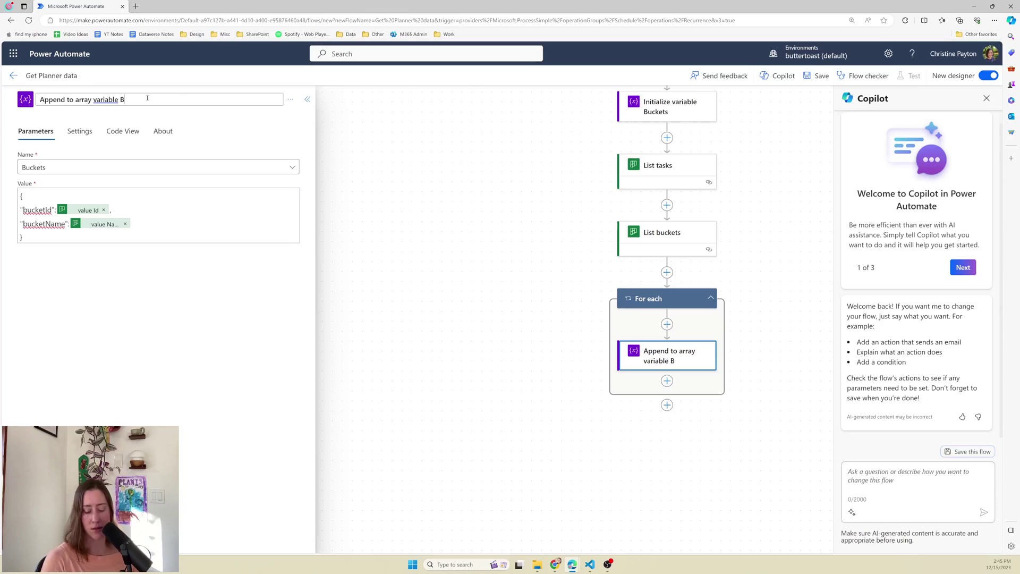
{"action": "type", "text": "uckets"}
- Add a Planner Get task details action below the bucket For each loop
{"action": "left_click", "coordinate": [649, 299]}
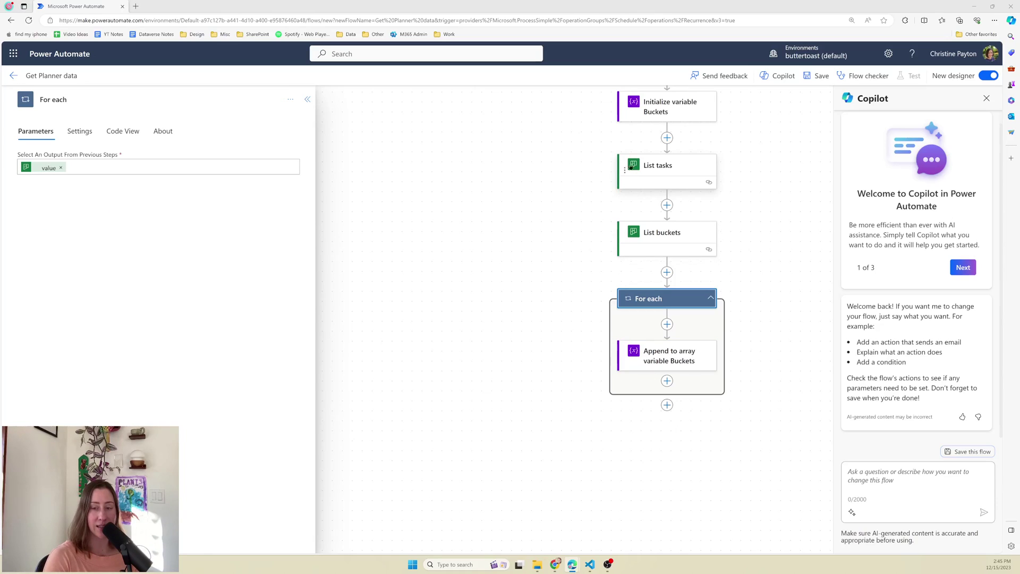
{"action": "left_click", "coordinate": [668, 406]}
{"action": "type", "text": "get t"}
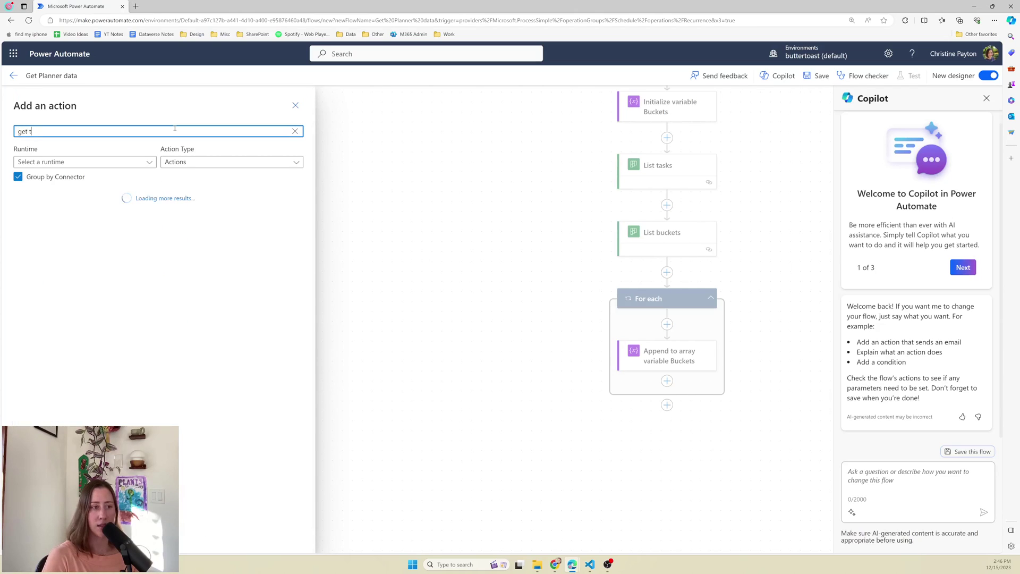
{"action": "type", "text": "ask det"}
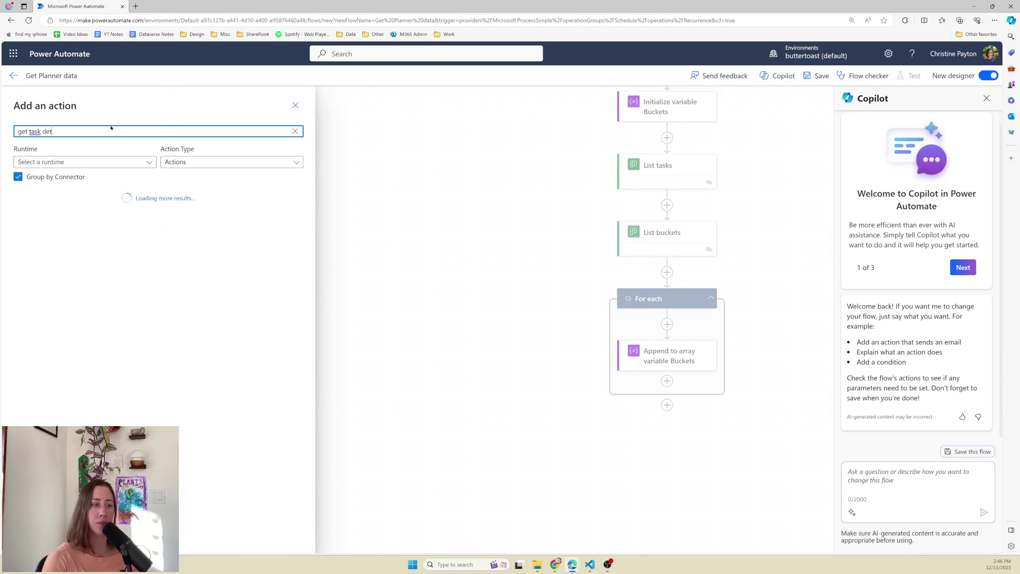
{"action": "left_click", "coordinate": [53, 232]}
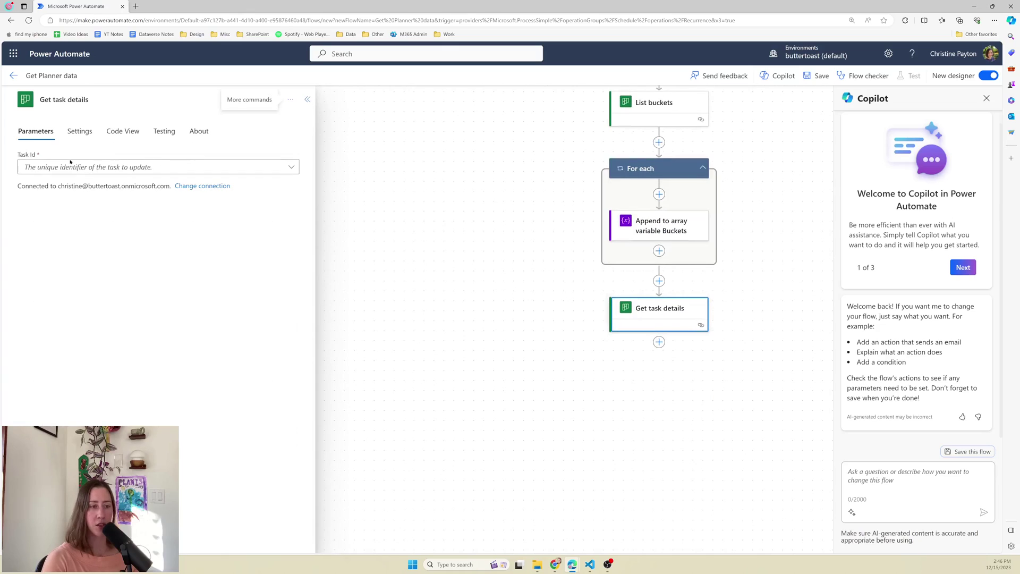
- Set the Task Id of Get task details to the custom dynamic value Id output from List tasks
{"action": "left_click", "coordinate": [163, 169]}
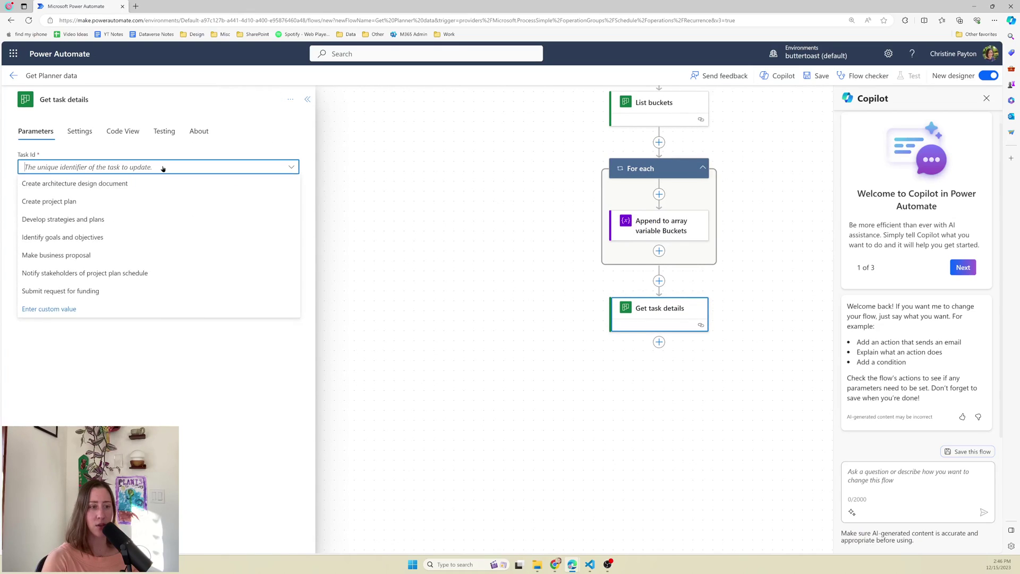
{"action": "left_click", "coordinate": [55, 309]}
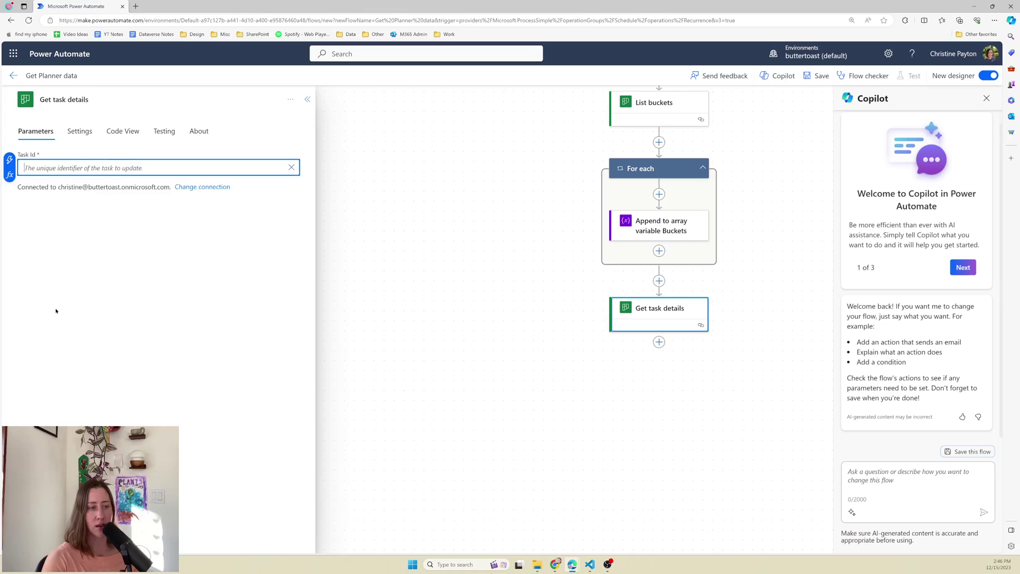
{"action": "left_click", "coordinate": [10, 162]}
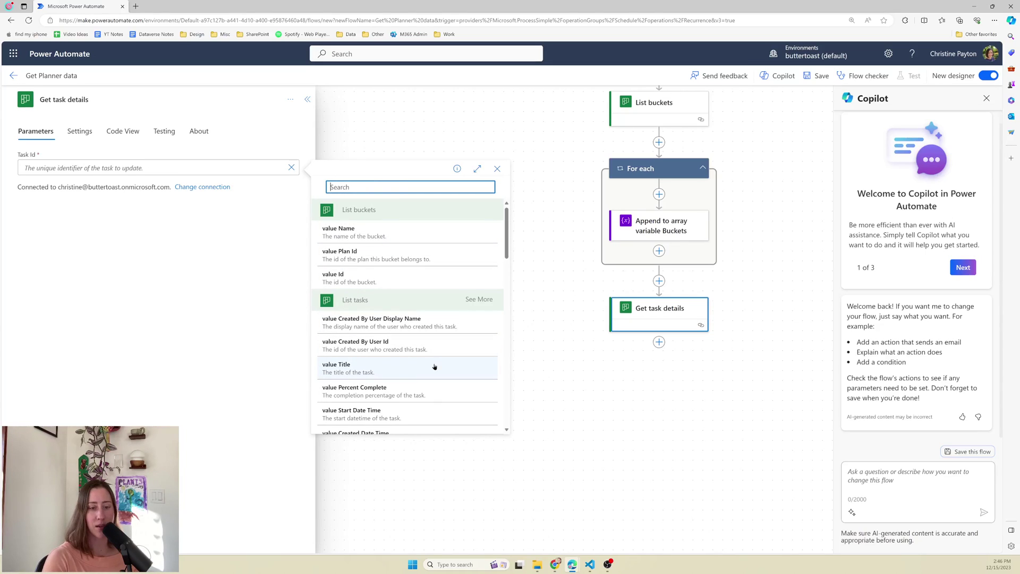
{"action": "scroll", "coordinate": [434, 367], "scroll_direction": "down", "scroll_amount": 2}
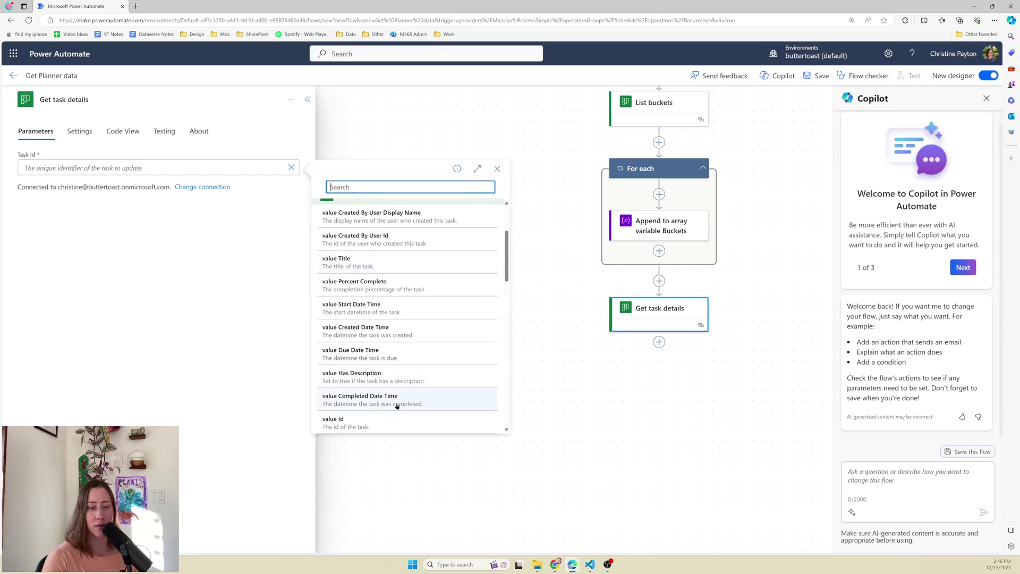
{"action": "left_click", "coordinate": [358, 425]}
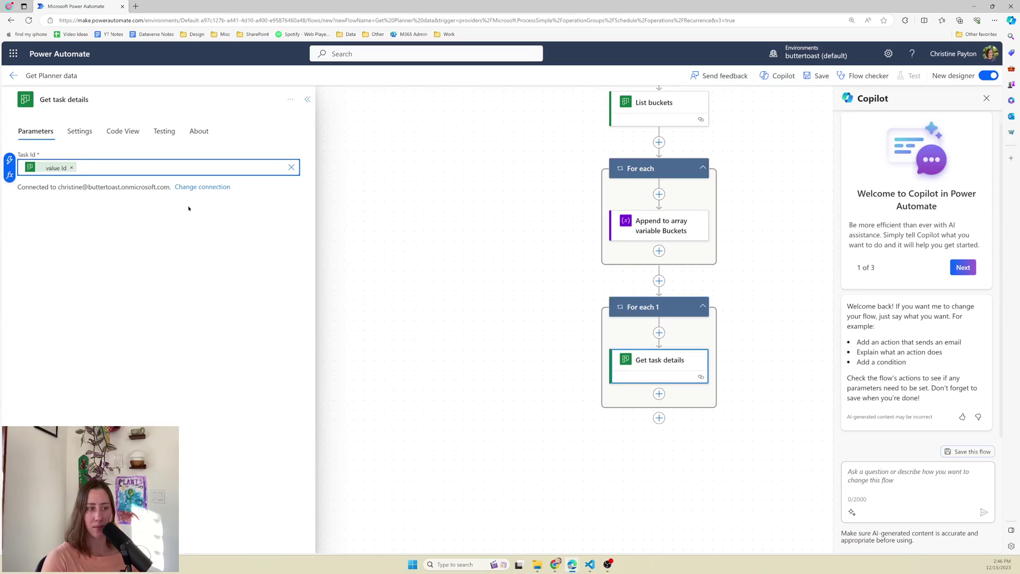
- Rename the loop around Get task details to "For each task"
{"action": "left_click", "coordinate": [671, 311]}
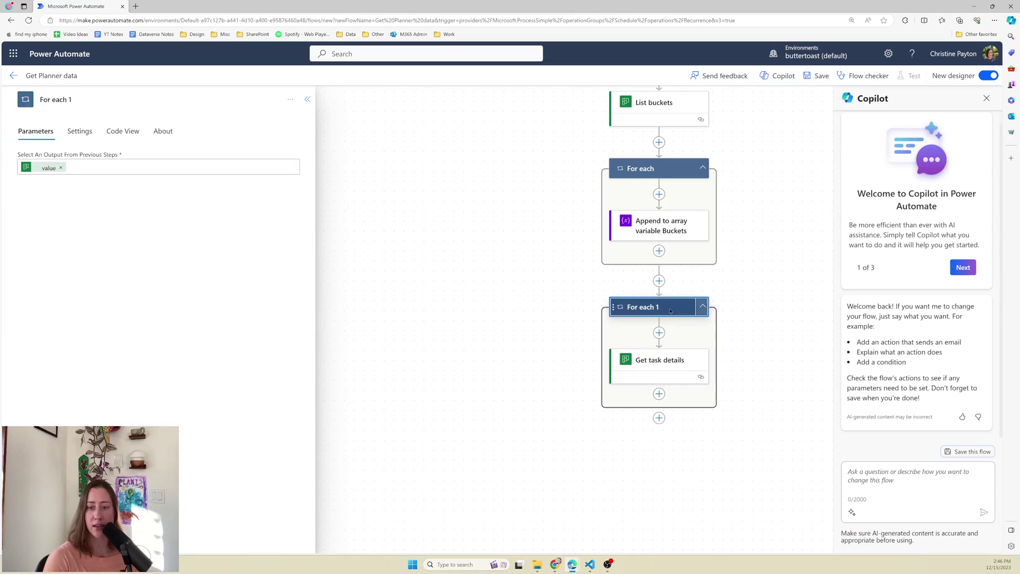
{"action": "left_click", "coordinate": [101, 99]}
{"action": "key", "text": "BackSpace"}
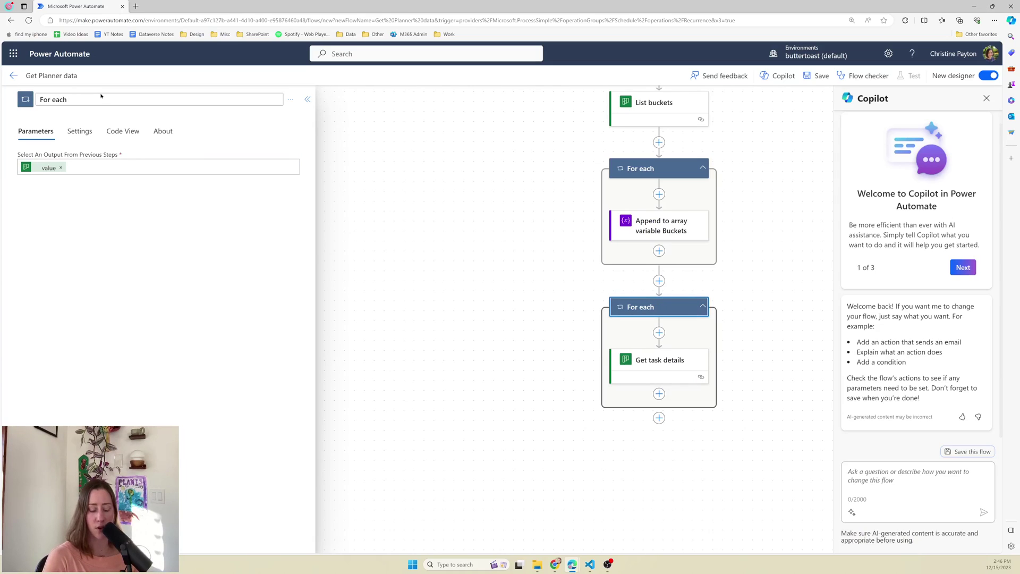
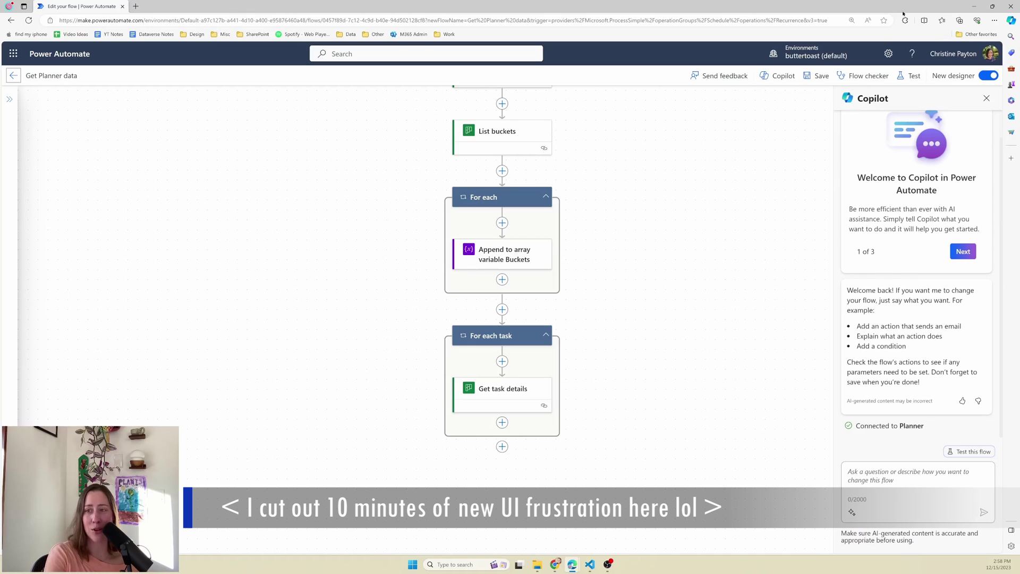
- Turn off the new designer and add an Apply to each action after Get task details inside the For each task loop
{"action": "left_click", "coordinate": [984, 77]}
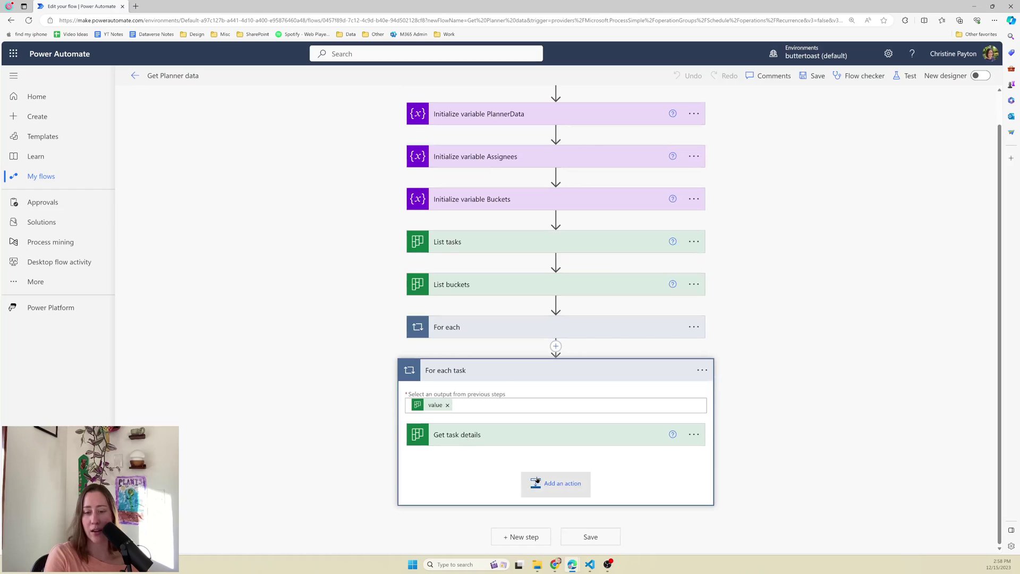
{"action": "left_click", "coordinate": [563, 484]}
{"action": "scroll", "coordinate": [818, 330], "scroll_direction": "down", "scroll_amount": 5}
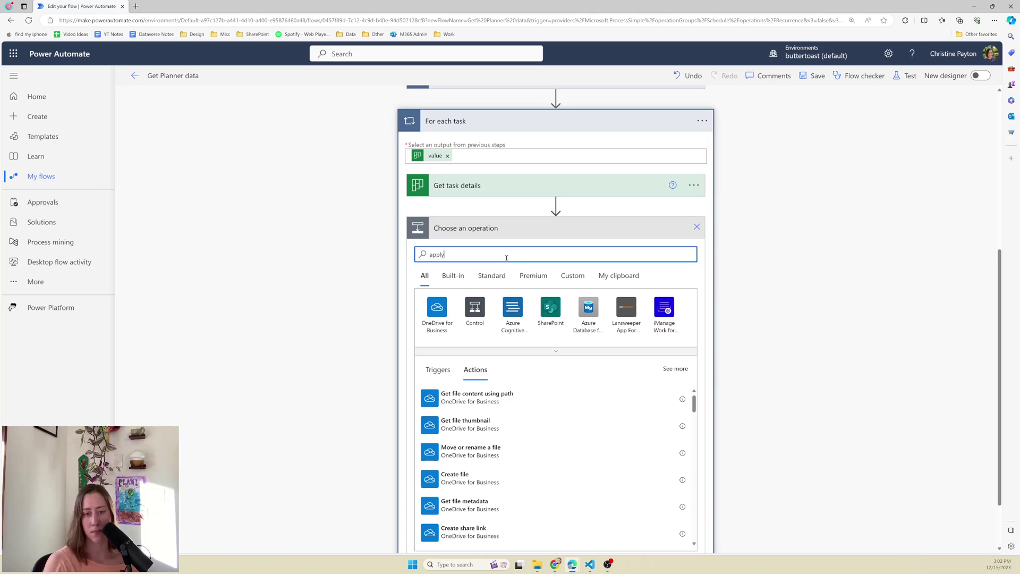
{"action": "type", "text": "to each"}
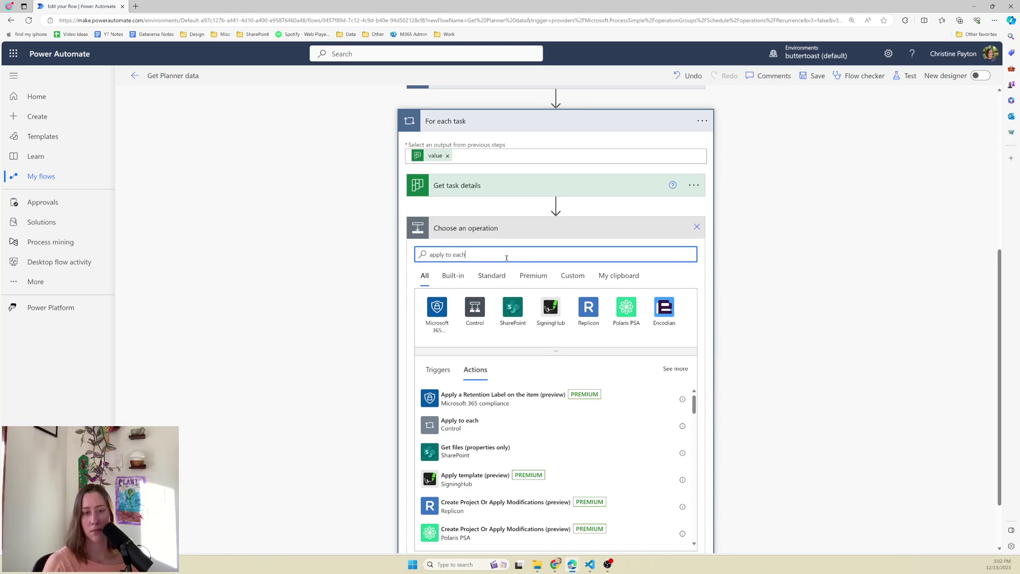
{"action": "left_click", "coordinate": [456, 398]}
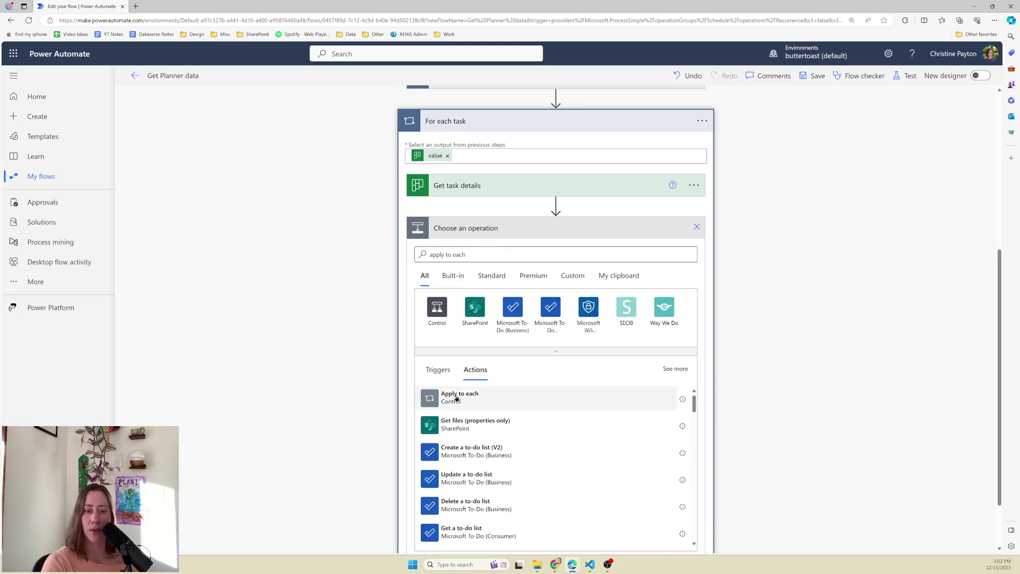
{"action": "left_click", "coordinate": [456, 398]}
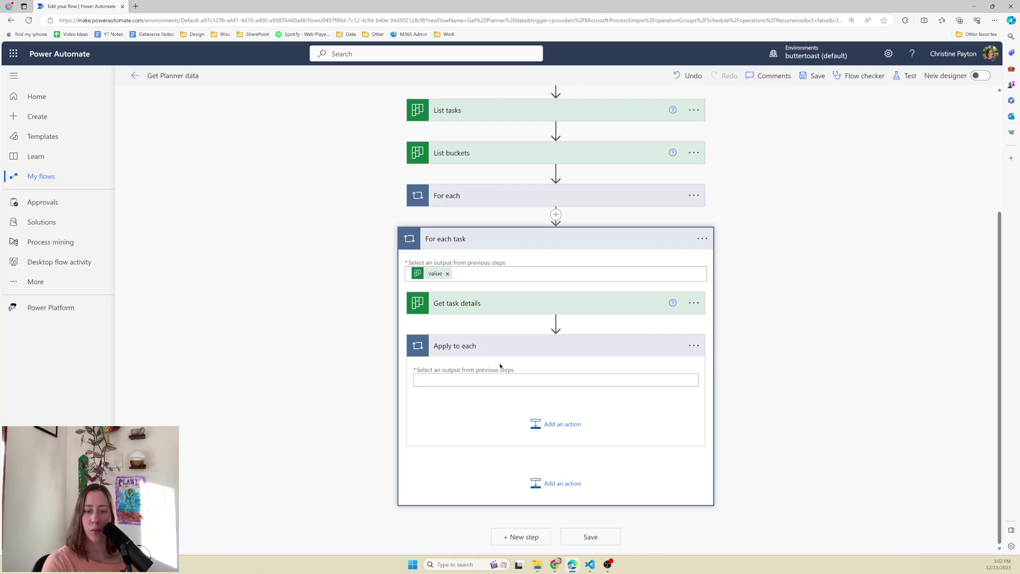
- Set the Apply to each input to the value assignments output from List tasks
{"action": "left_click", "coordinate": [491, 380]}
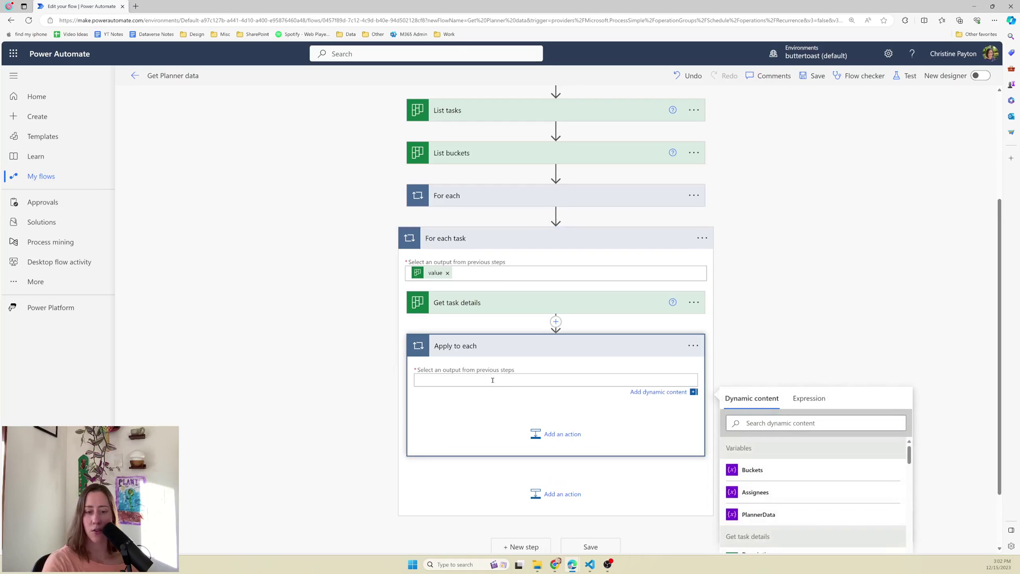
{"action": "left_click", "coordinate": [820, 424]}
{"action": "type", "text": "assig"}
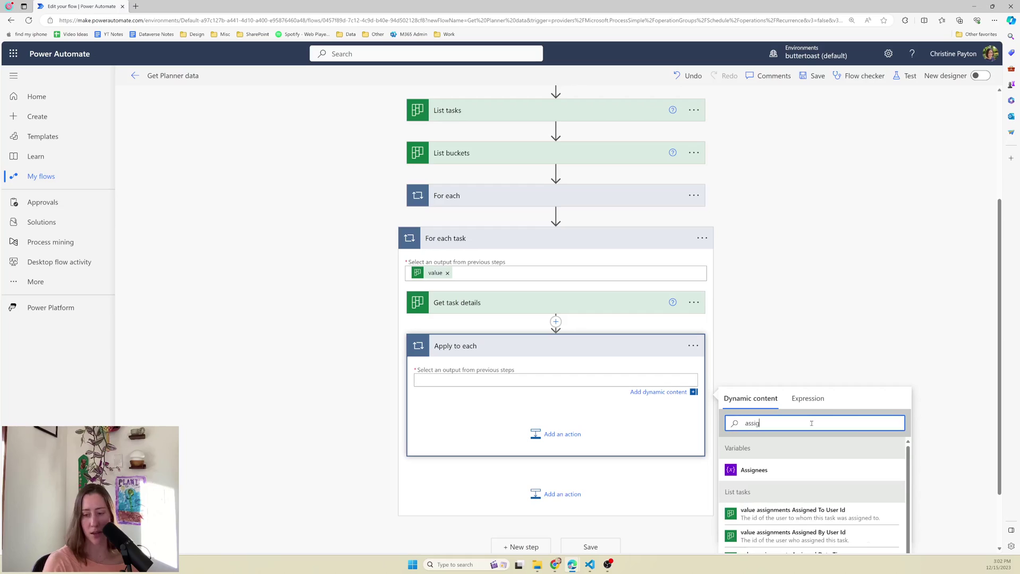
{"action": "type", "text": "nment"}
{"action": "scroll", "coordinate": [825, 330], "scroll_direction": "down", "scroll_amount": 1}
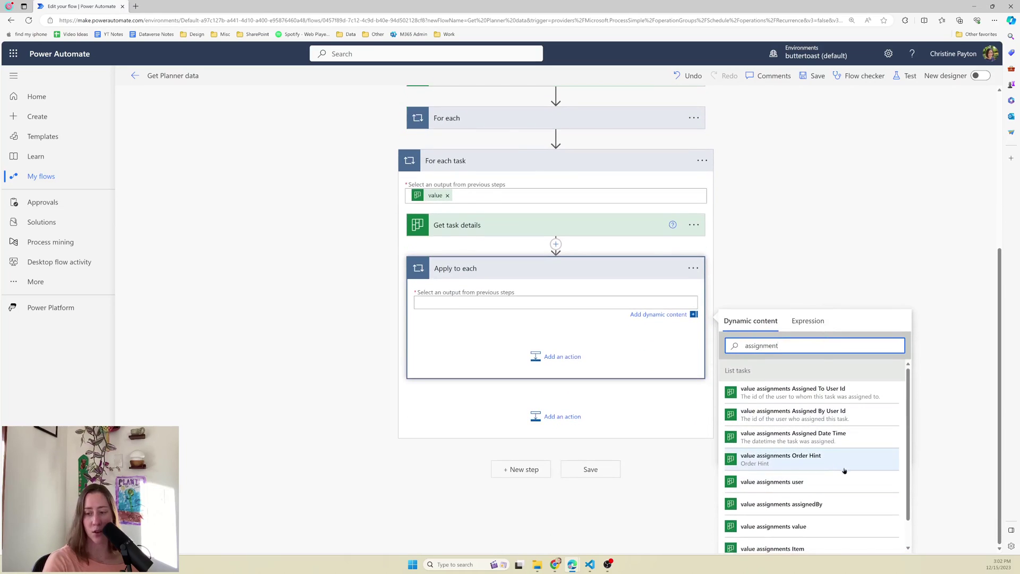
{"action": "scroll", "coordinate": [844, 473], "scroll_direction": "down", "scroll_amount": 1}
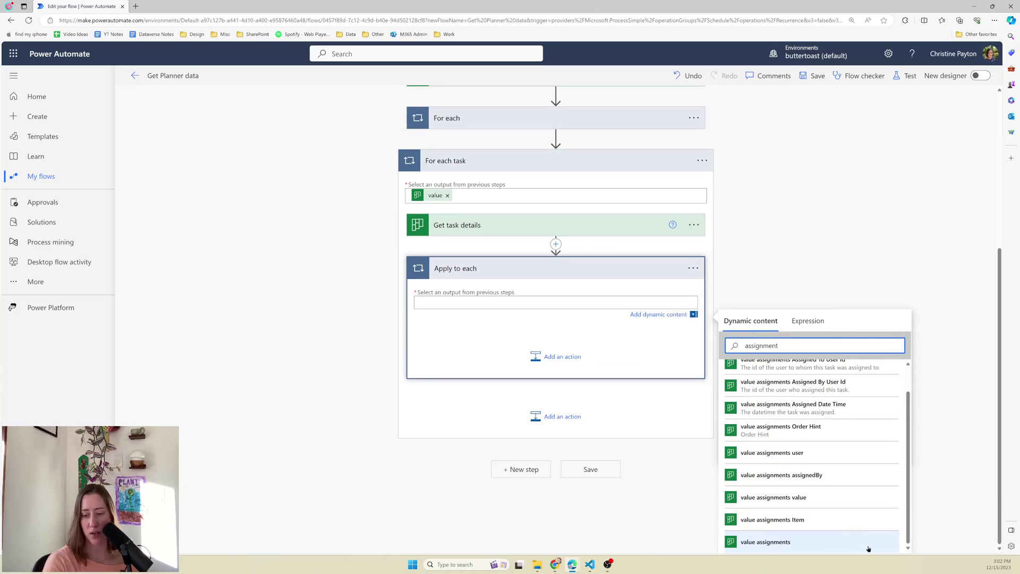
{"action": "left_click", "coordinate": [790, 546]}
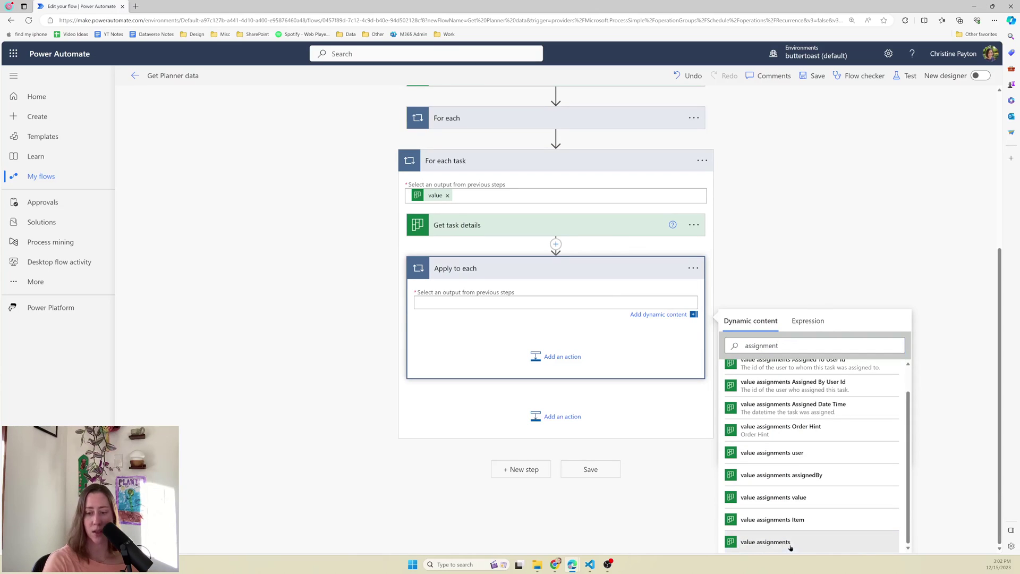
- Add the Office 365 Users Get user profile (V2) action inside the Apply to each loop
{"action": "left_click", "coordinate": [552, 360]}
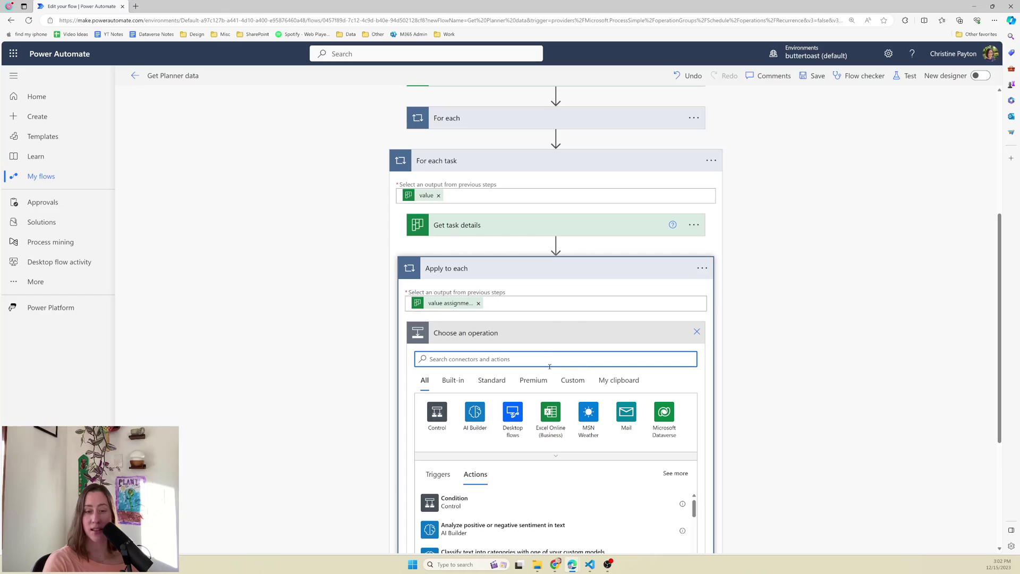
{"action": "type", "text": "get user"}
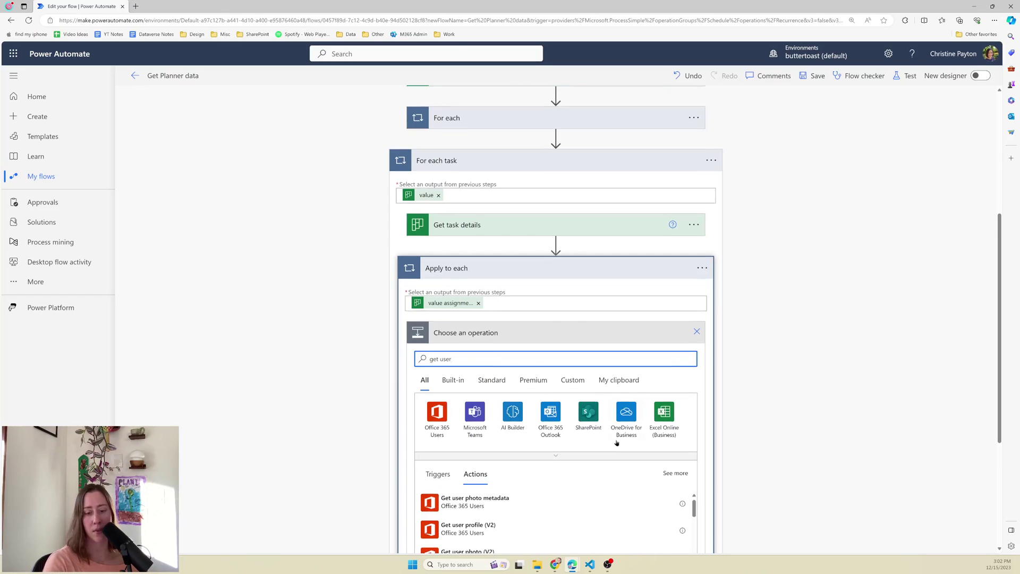
{"action": "scroll", "coordinate": [528, 419], "scroll_direction": "down", "scroll_amount": 3}
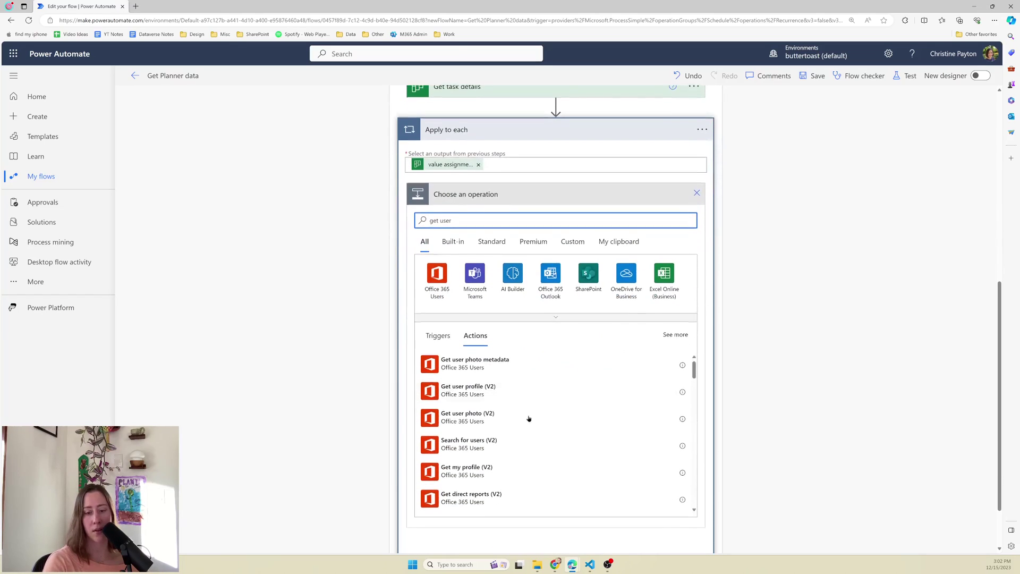
{"action": "left_click", "coordinate": [476, 392]}
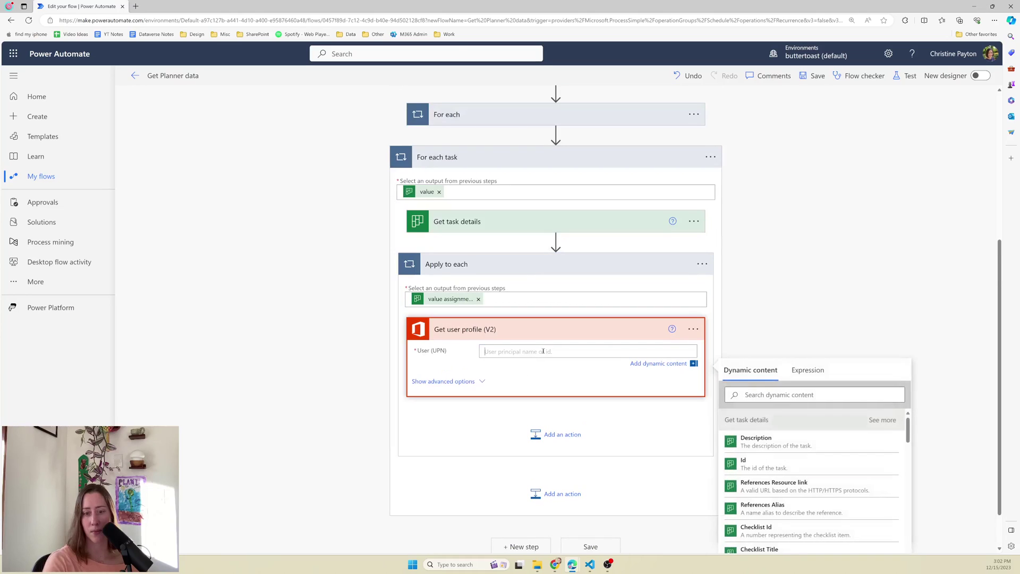
- Set the profile action's User (UPN) to value assignments Assigned To User Id from List tasks, and collapse the action
{"action": "left_click", "coordinate": [801, 394]}
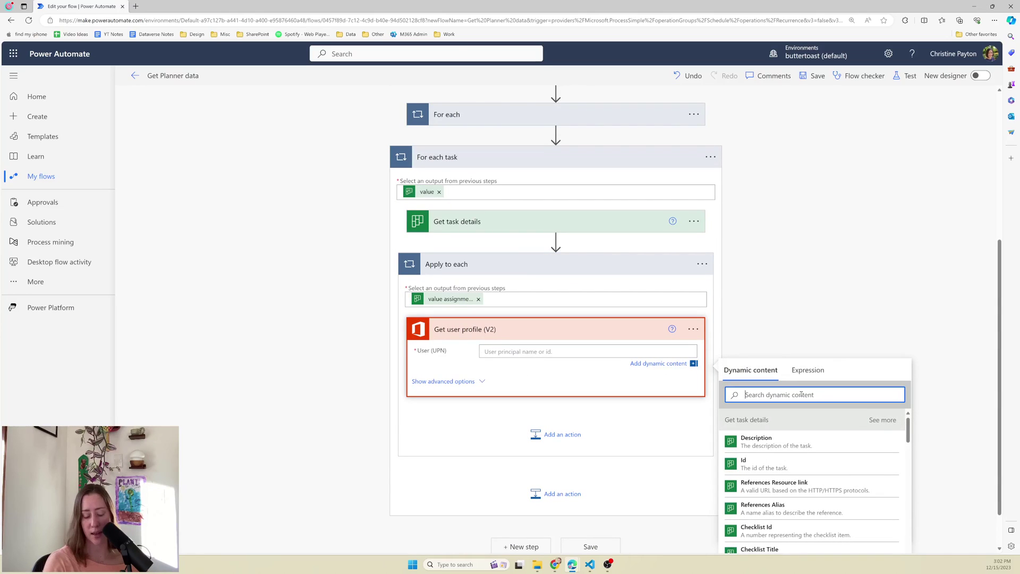
{"action": "type", "text": "assignee"}
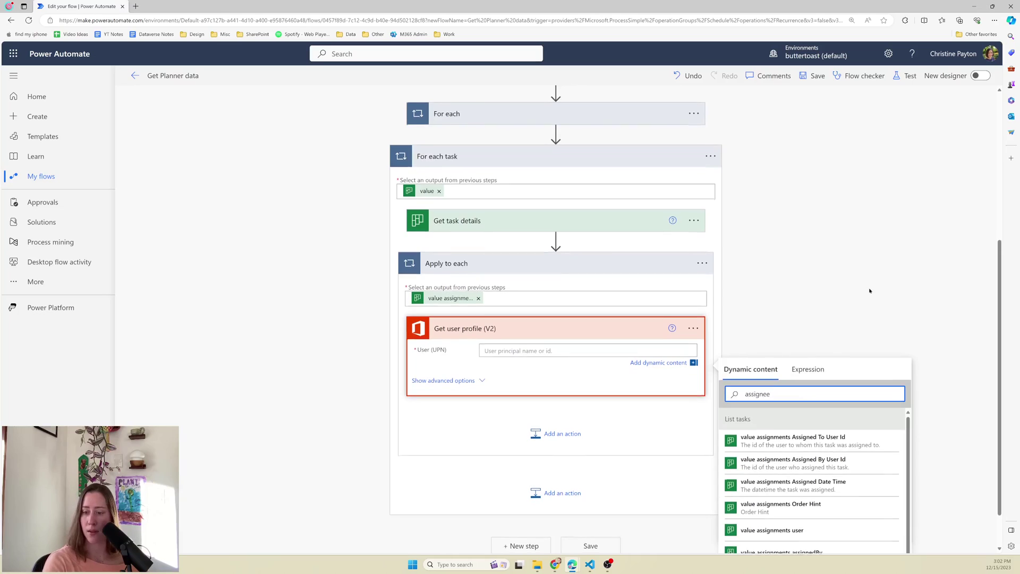
{"action": "scroll", "coordinate": [870, 289], "scroll_direction": "down", "scroll_amount": 1}
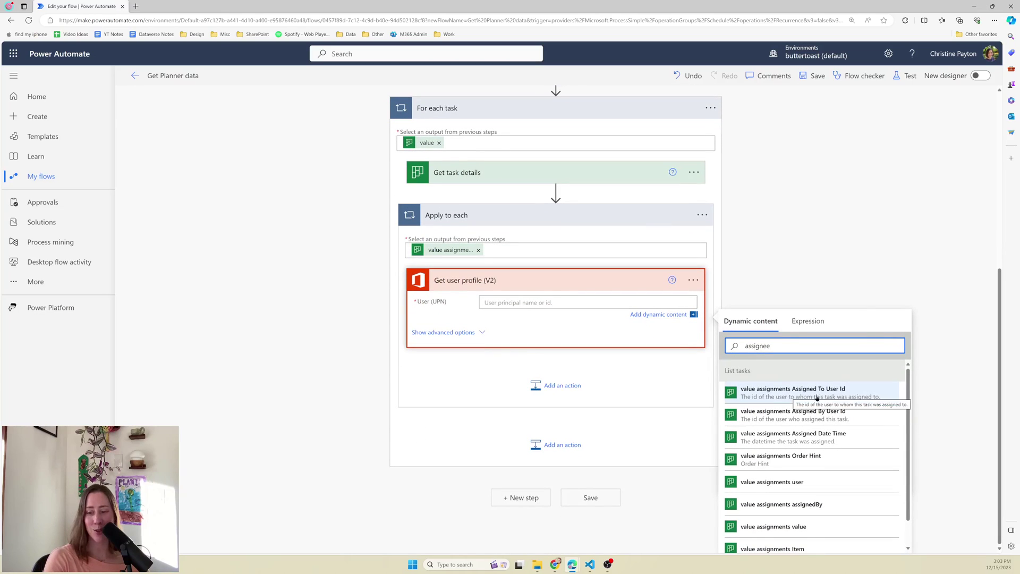
{"action": "left_click", "coordinate": [842, 397]}
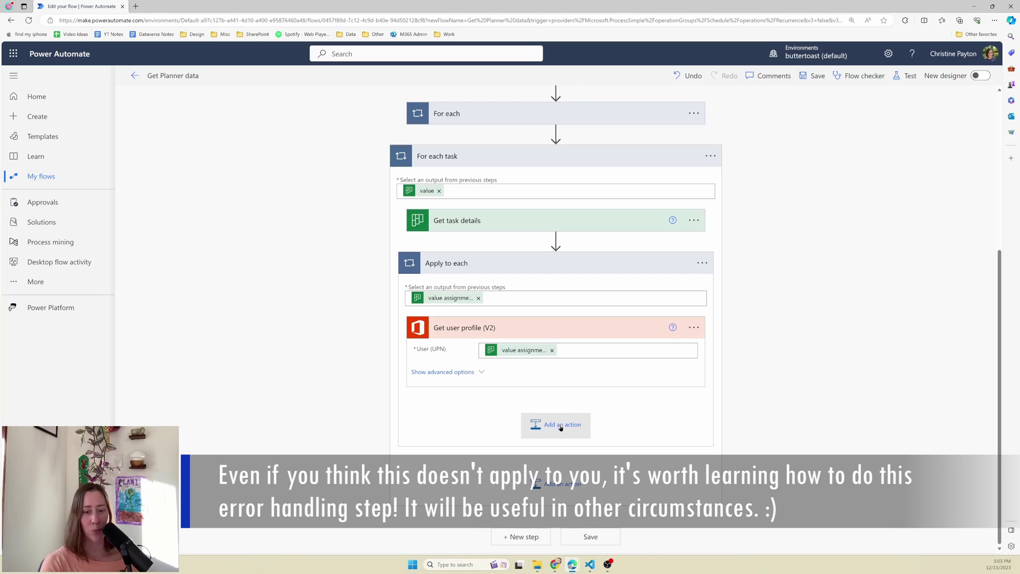
{"action": "left_click", "coordinate": [637, 327]}
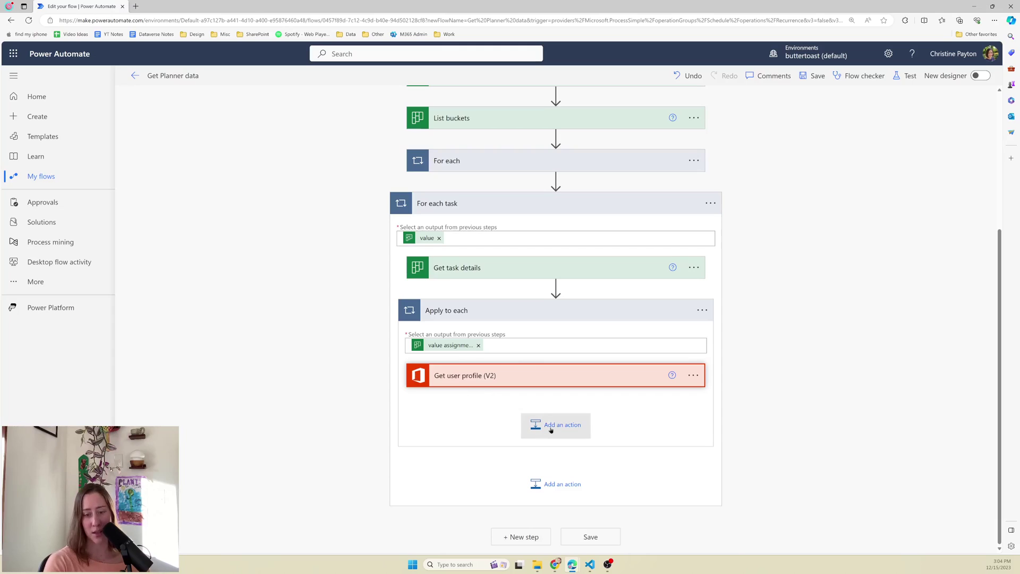
- Add an Append to array variable action after Get user profile (V2) and target the Assignees variable
{"action": "left_click", "coordinate": [552, 432]}
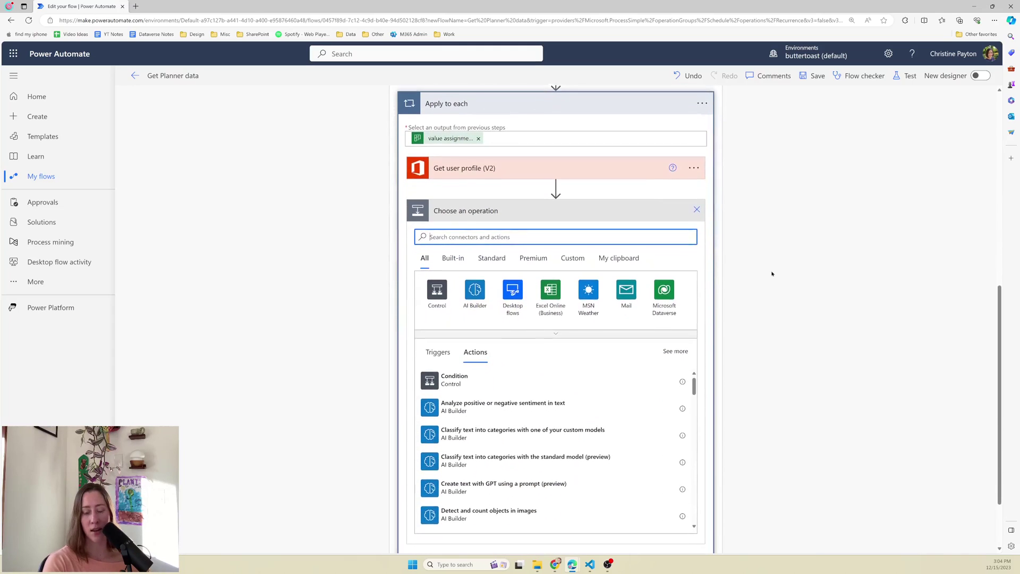
{"action": "type", "text": "append"}
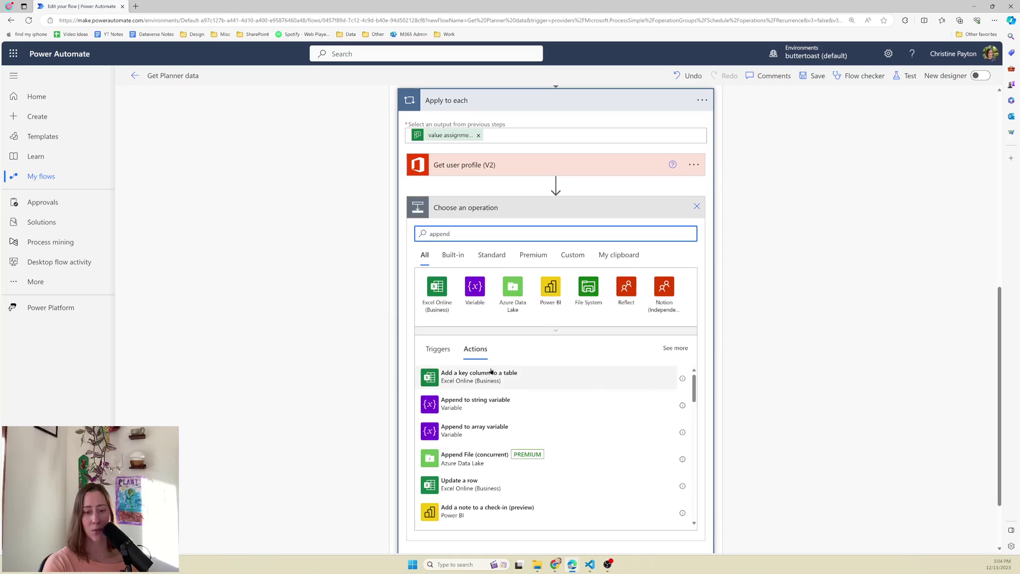
{"action": "left_click", "coordinate": [482, 432]}
{"action": "left_click", "coordinate": [669, 353]}
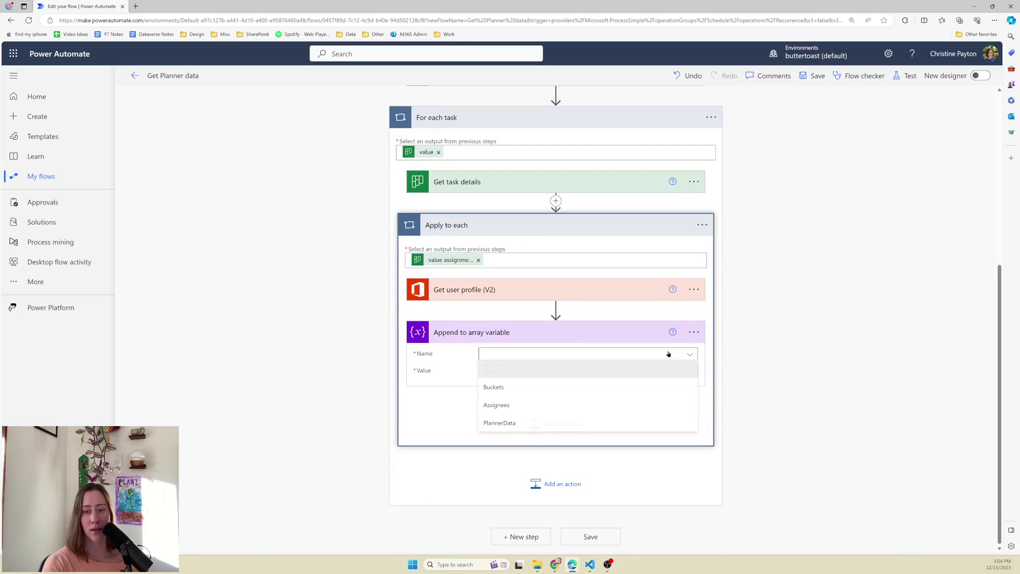
{"action": "left_click", "coordinate": [519, 405]}
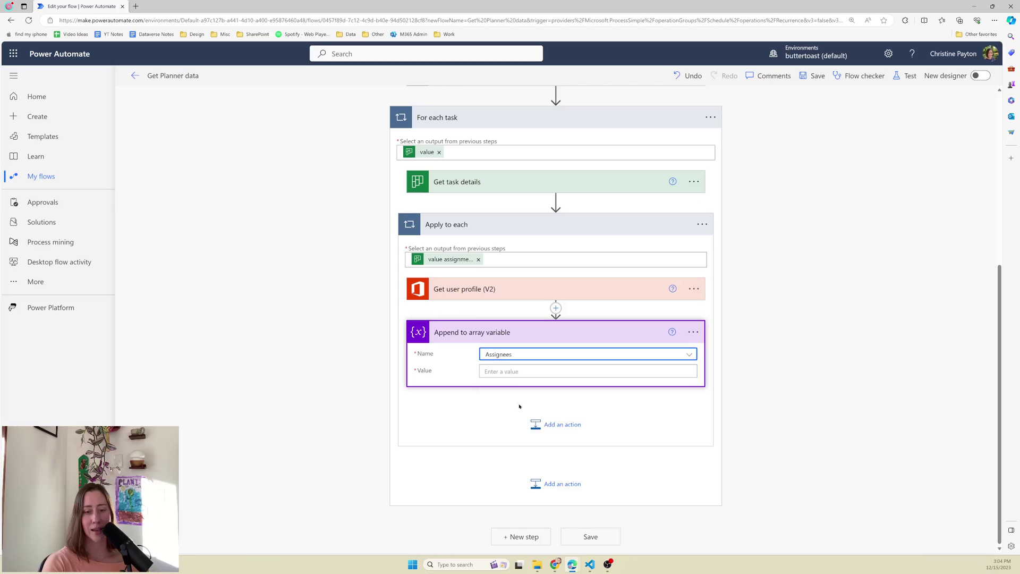
- Start the append action's Value as a JSON object with "assigneeId" set to value assignments Assigned To User Id from List tasks
{"action": "left_click", "coordinate": [531, 369]}
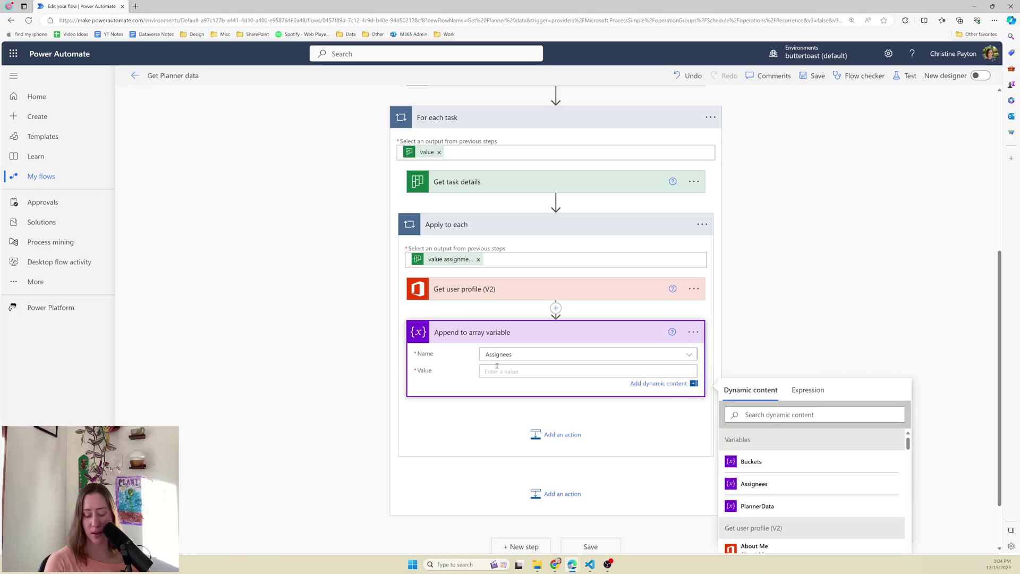
{"action": "type", "text": "{"}
{"action": "key", "text": "Return"}
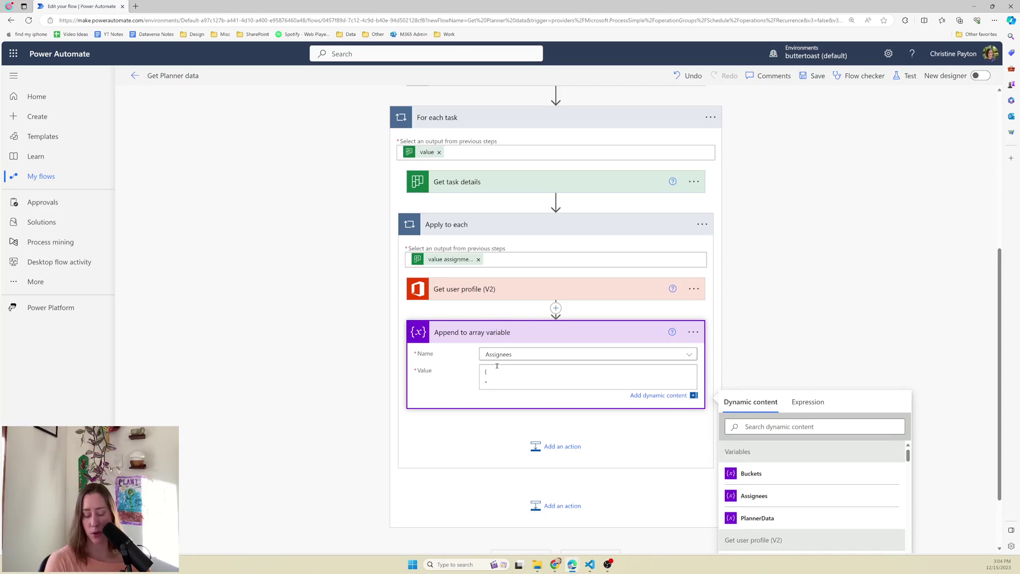
{"action": "type", "text": "\"assignee"}
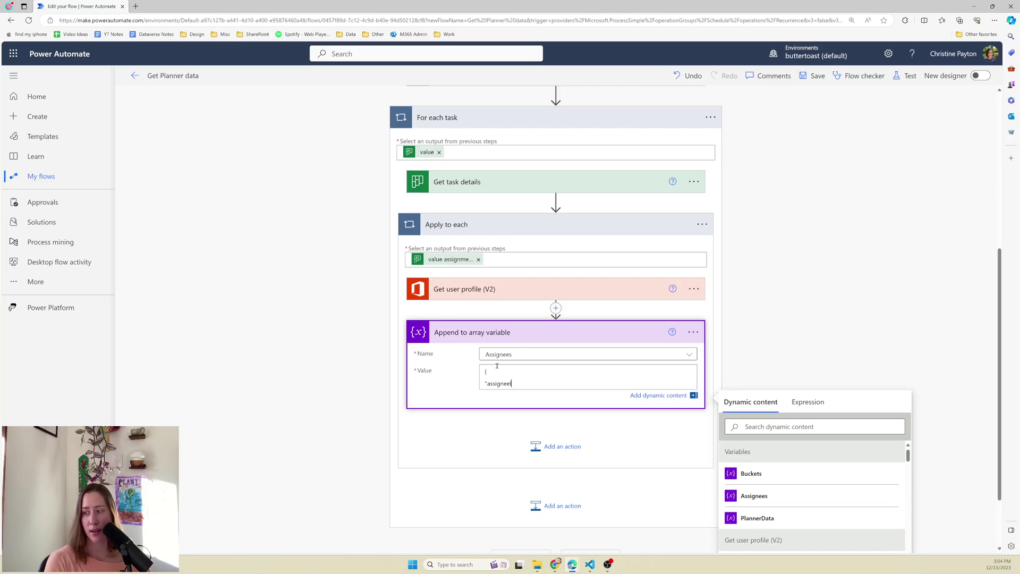
{"action": "type", "text": "Id\":"}
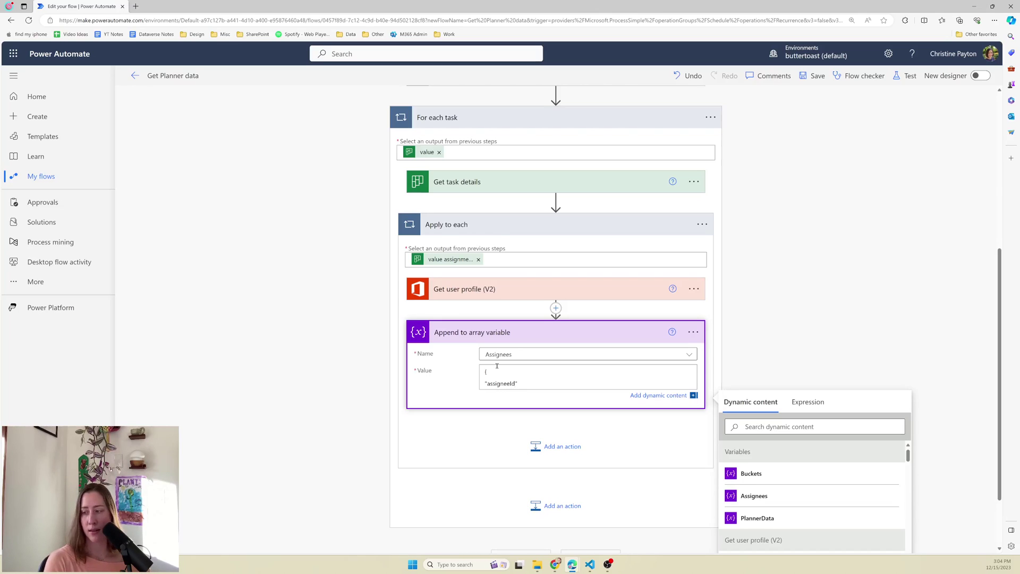
{"action": "left_click", "coordinate": [802, 427]}
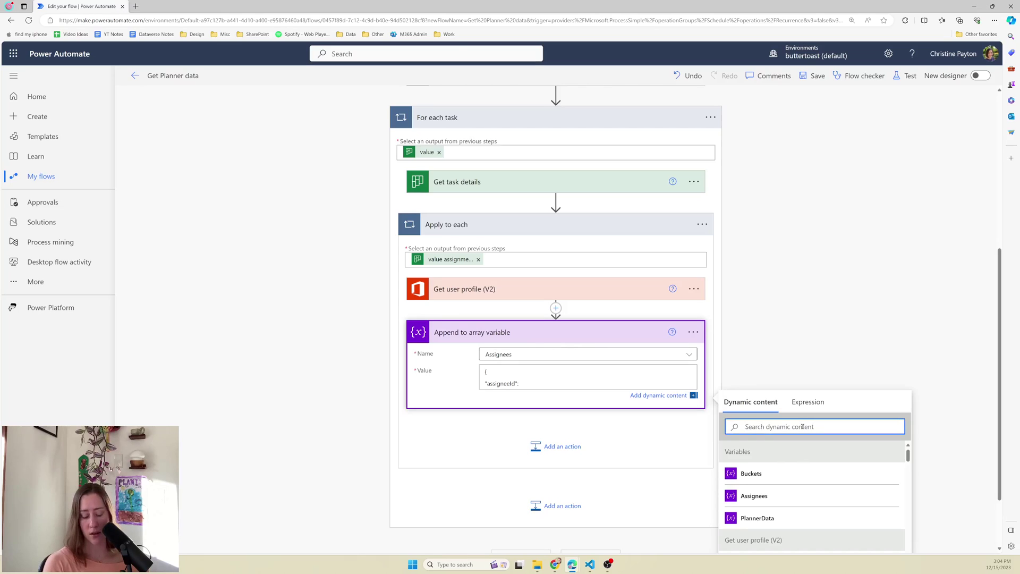
{"action": "type", "text": "assignee"}
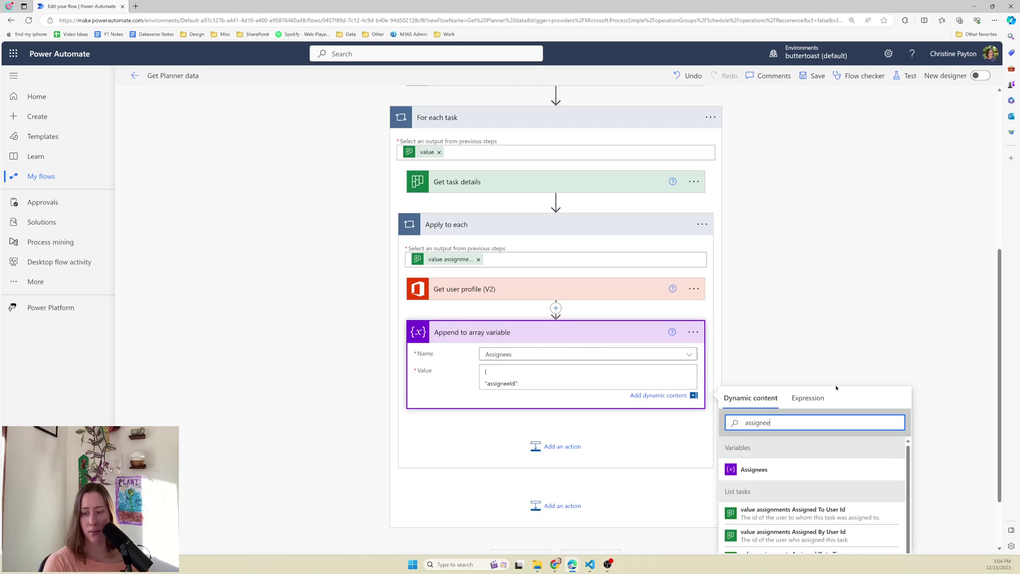
{"action": "left_click", "coordinate": [823, 436]}
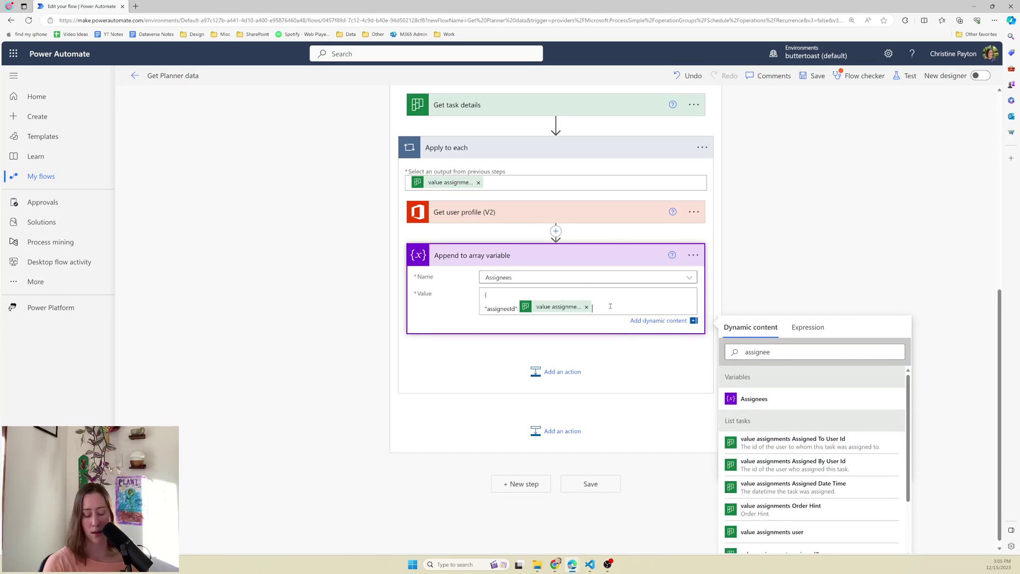
- Add an "assigneeName" property set to the profile's Display Name after the assigneeId line, and close the JSON object
{"action": "type", "text": ","}
{"action": "key", "text": "Return"}
{"action": "type", "text": "\""}
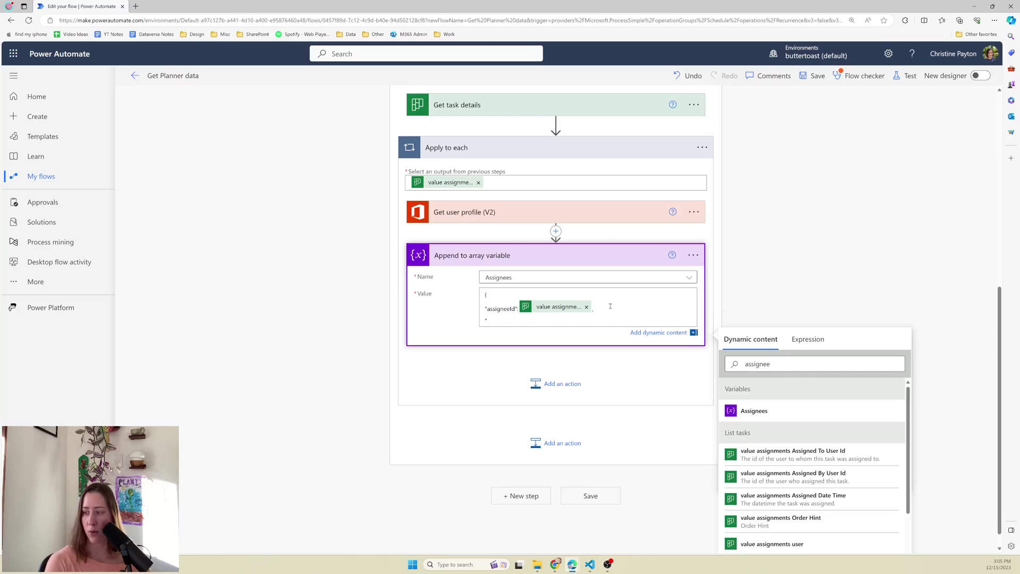
{"action": "type", "text": "assig"}
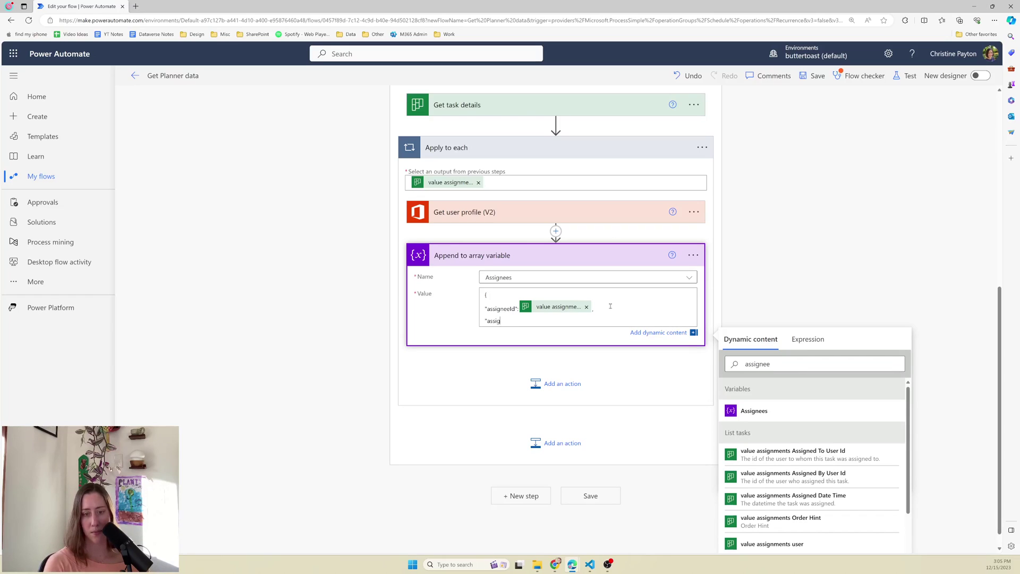
{"action": "type", "text": "neeName\":"}
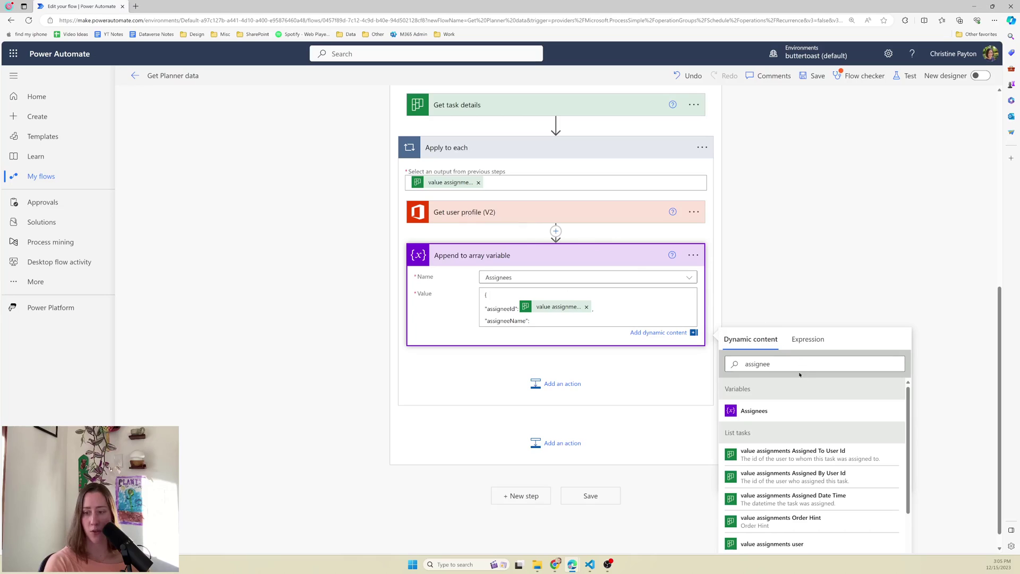
{"action": "double_click", "coordinate": [765, 364]}
{"action": "key", "text": "BackSpace"}
{"action": "scroll", "coordinate": [774, 415], "scroll_direction": "up", "scroll_amount": 10}
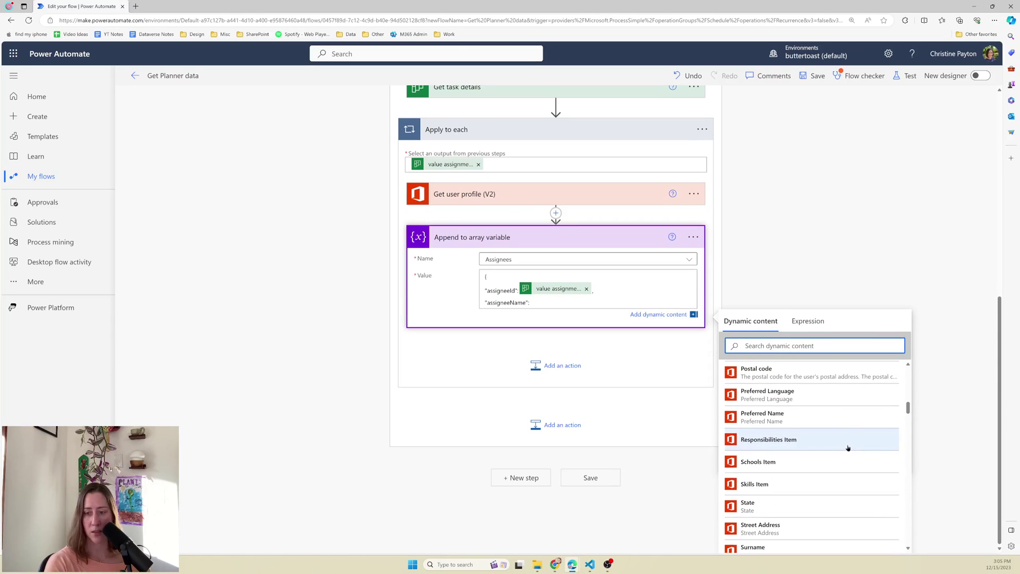
{"action": "scroll", "coordinate": [813, 451], "scroll_direction": "up", "scroll_amount": 5}
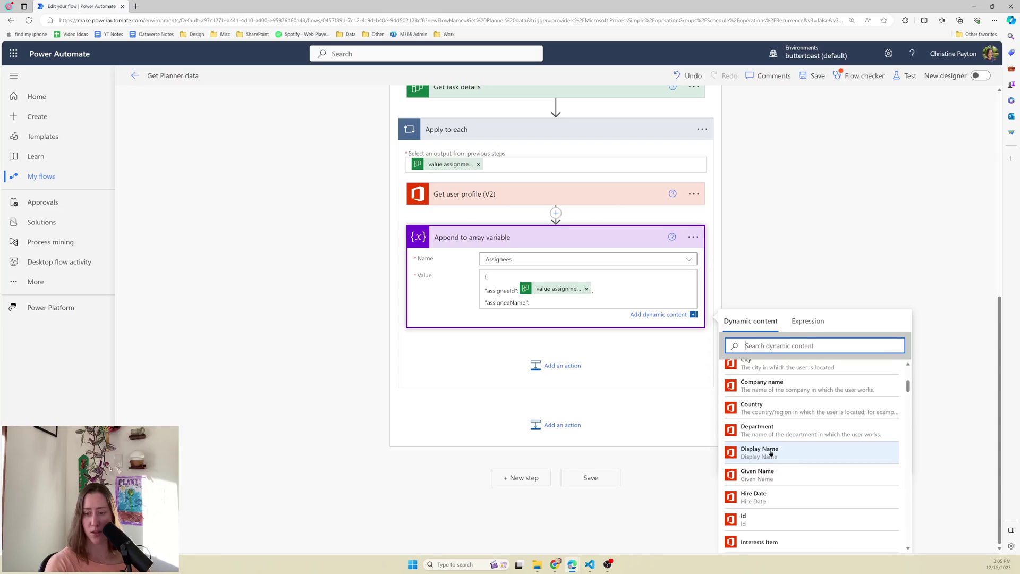
{"action": "left_click", "coordinate": [751, 453]}
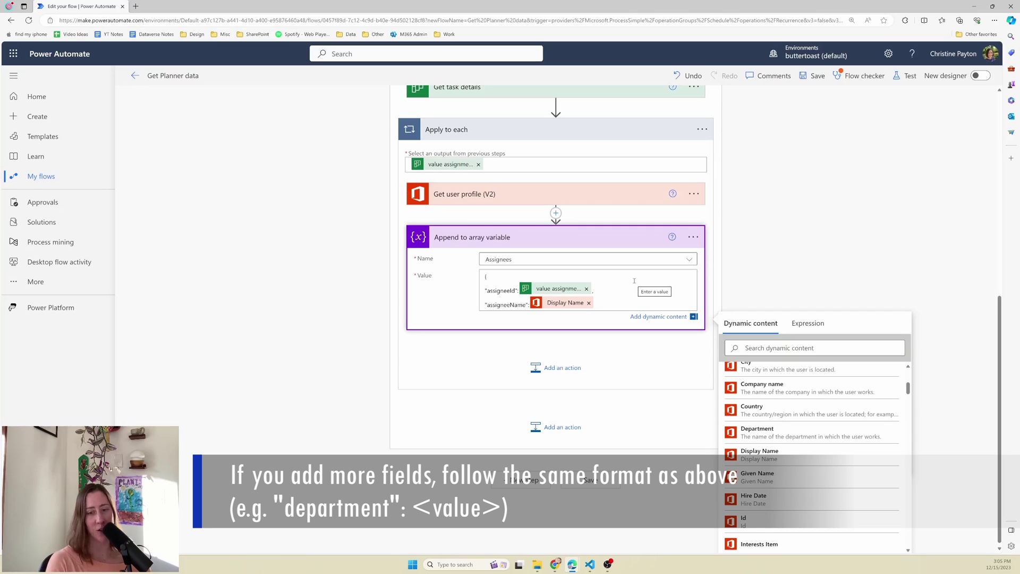
{"action": "key", "text": "Return"}
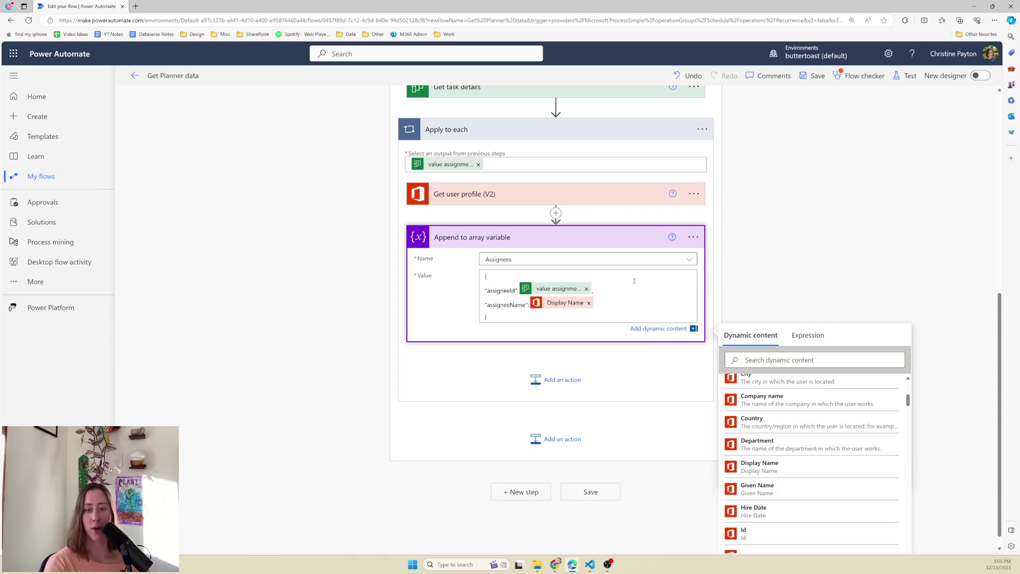
- Rename the append action as Append to array variable Assignees
{"action": "left_click", "coordinate": [693, 236]}
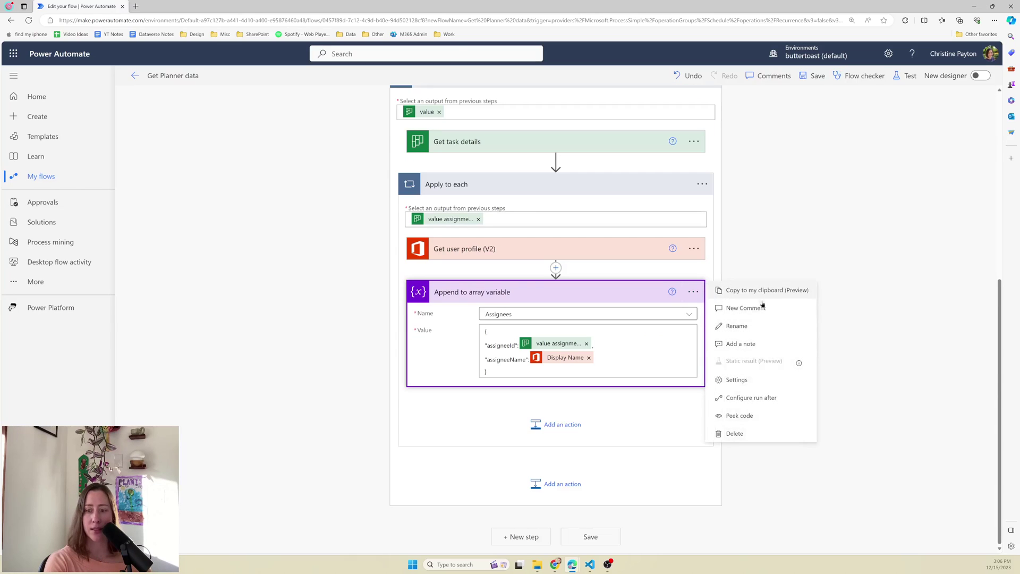
{"action": "left_click", "coordinate": [754, 326]}
{"action": "left_click", "coordinate": [564, 294]}
{"action": "type", "text": "Assignees"}
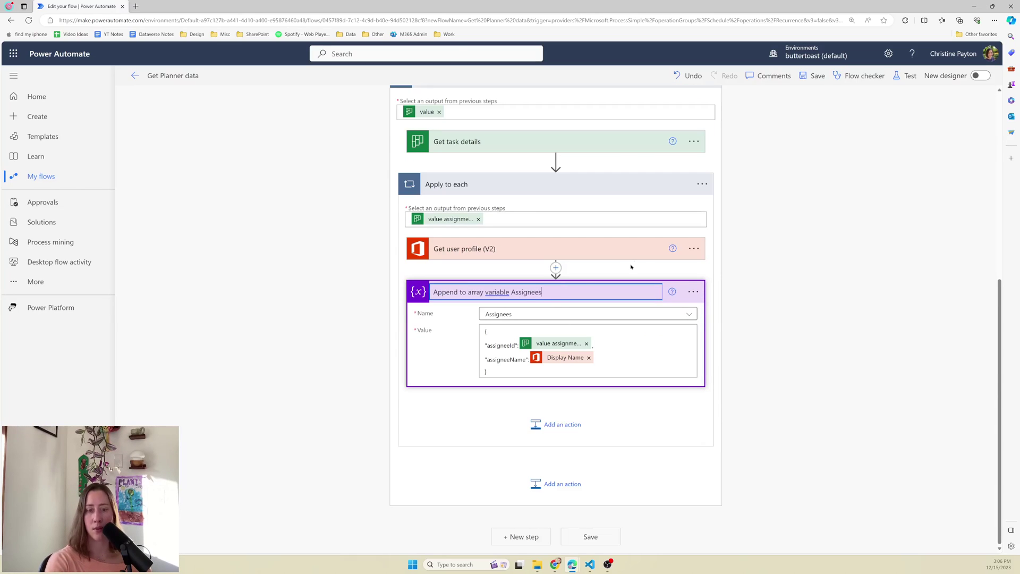
- Rename the Get user profile (V2) action as Get user profile for Assignee
{"action": "left_click", "coordinate": [693, 248]}
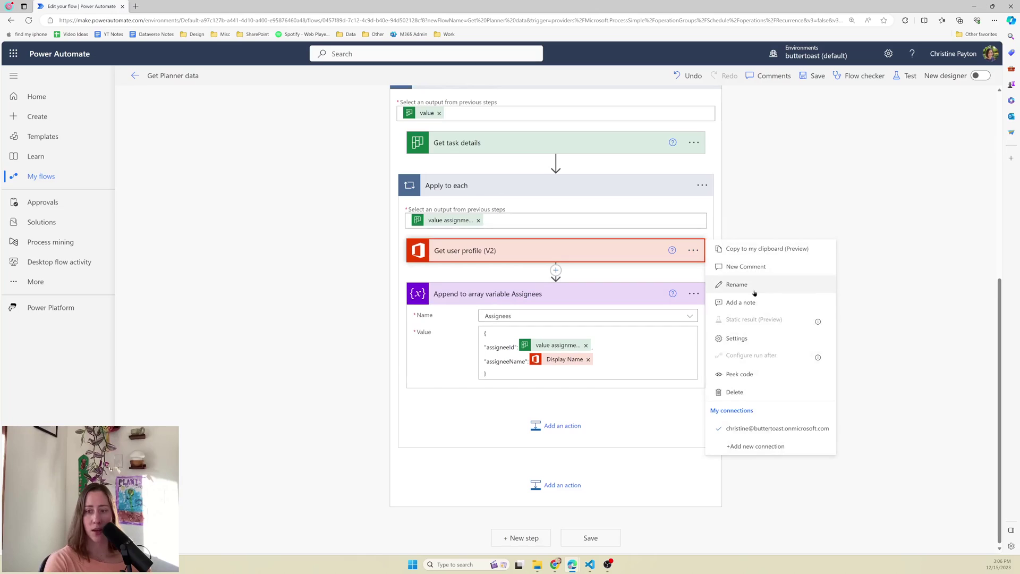
{"action": "left_click", "coordinate": [755, 287]}
{"action": "left_click", "coordinate": [529, 243]}
{"action": "key", "text": "BackSpace"}
{"action": "key", "text": "BackSpace"}
{"action": "key", "text": "BackSpace"}
{"action": "key", "text": "BackSpace"}
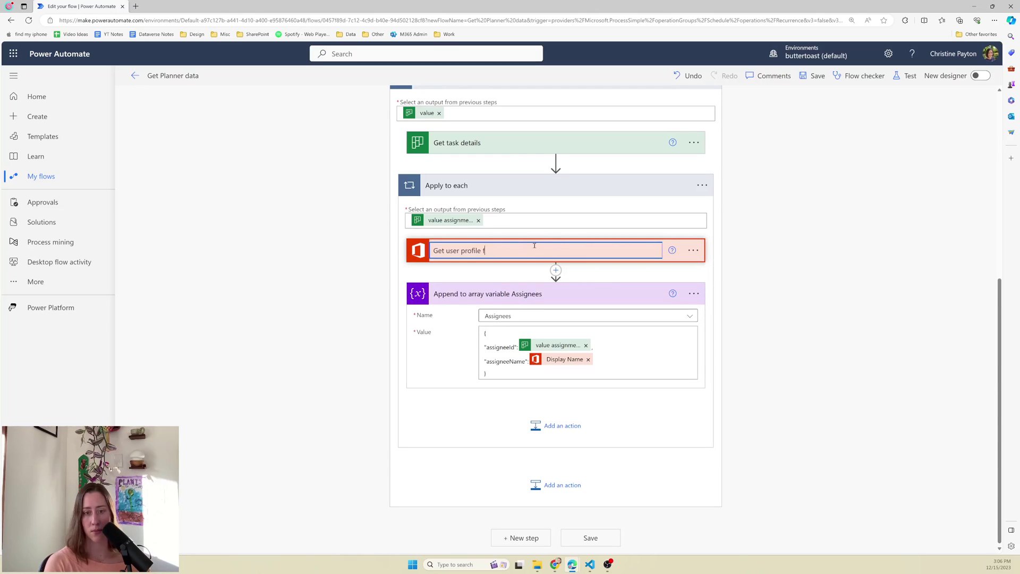
{"action": "type", "text": "for Assignee"}
{"action": "left_click", "coordinate": [566, 320]}
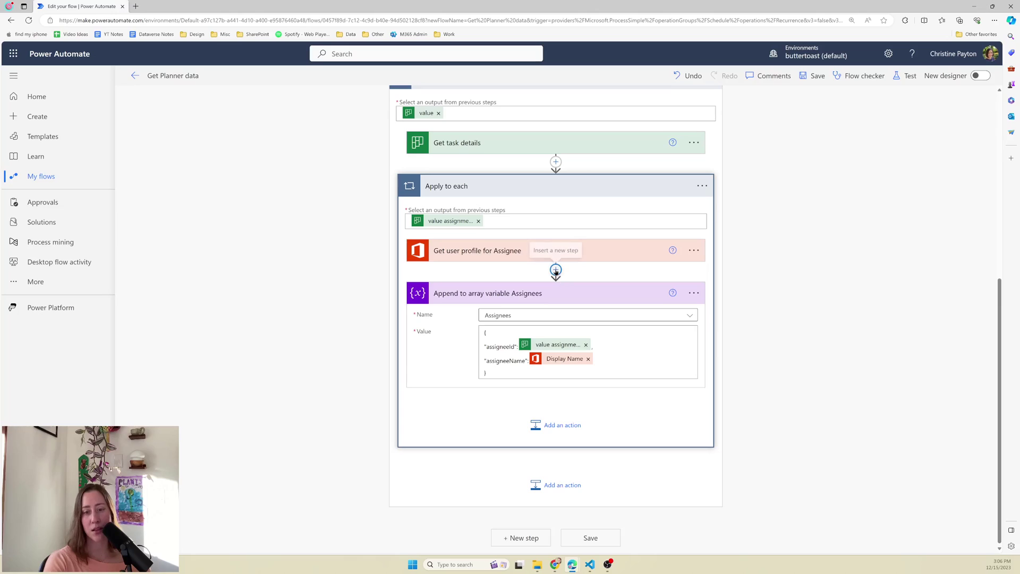
- Add a parallel branch after Get user profile for Assignee containing a pasted copy of Append to array variable Assignees
{"action": "left_click", "coordinate": [555, 271]}
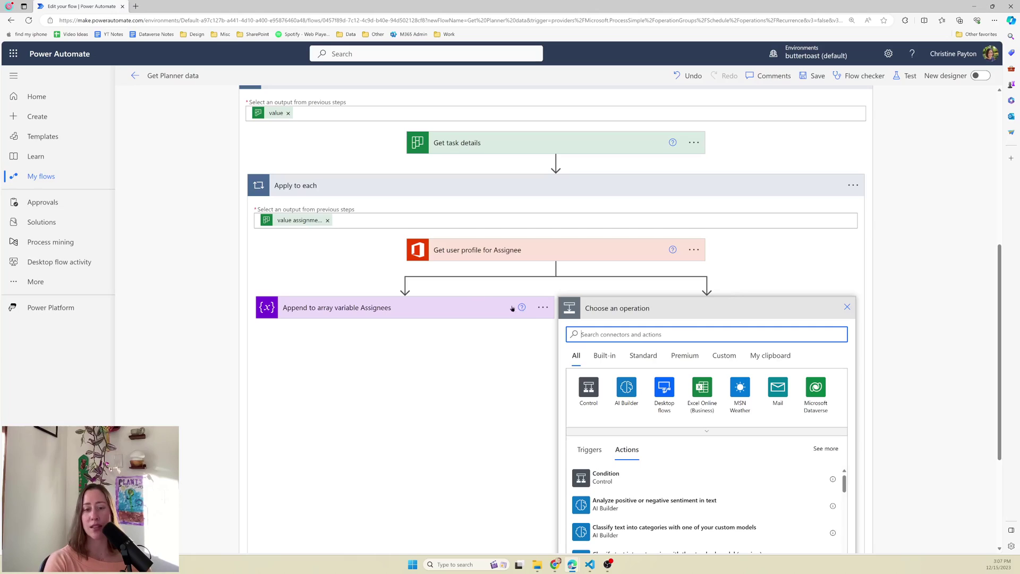
{"action": "left_click", "coordinate": [542, 308]}
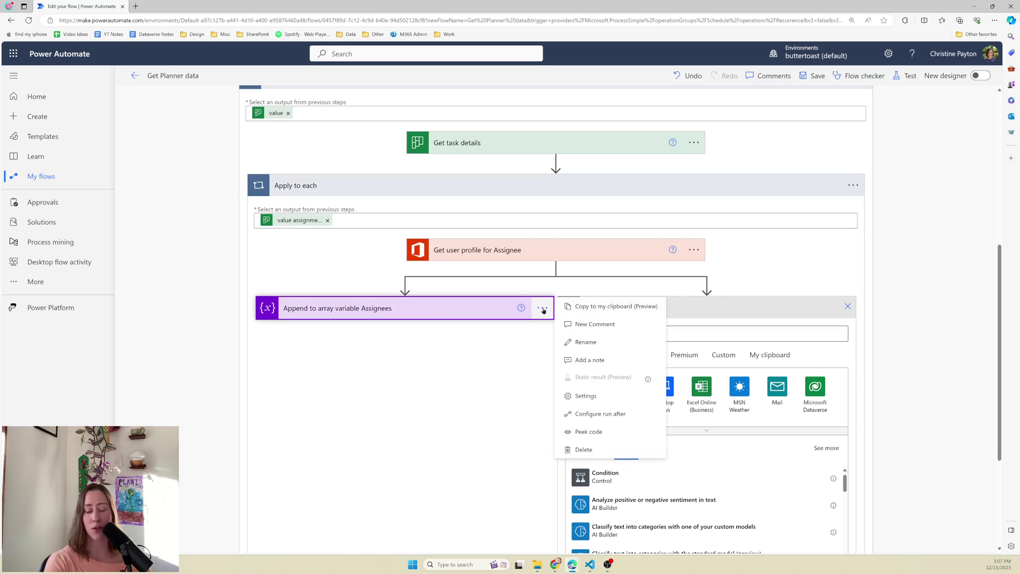
{"action": "left_click", "coordinate": [596, 307]}
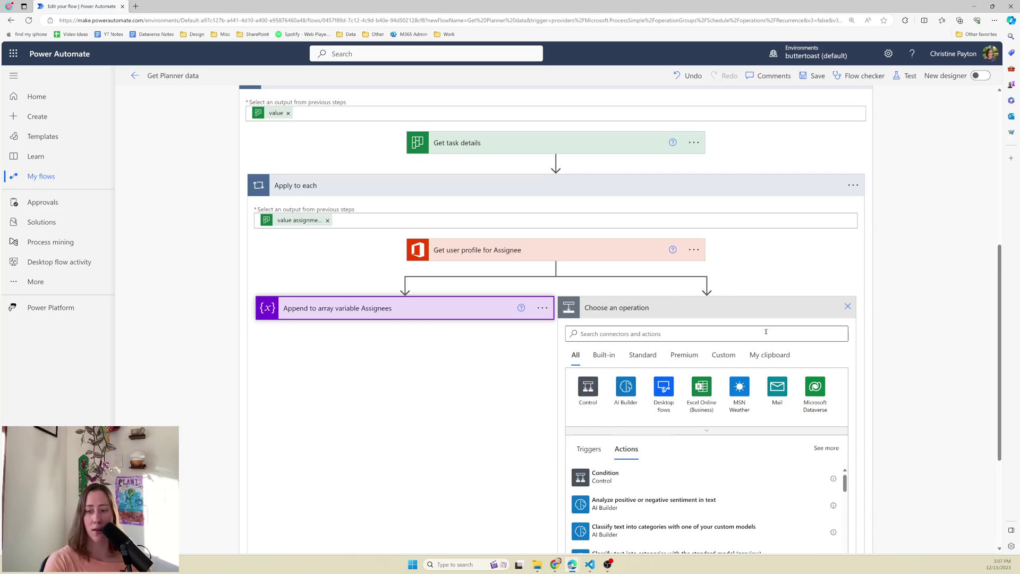
{"action": "left_click", "coordinate": [775, 360]}
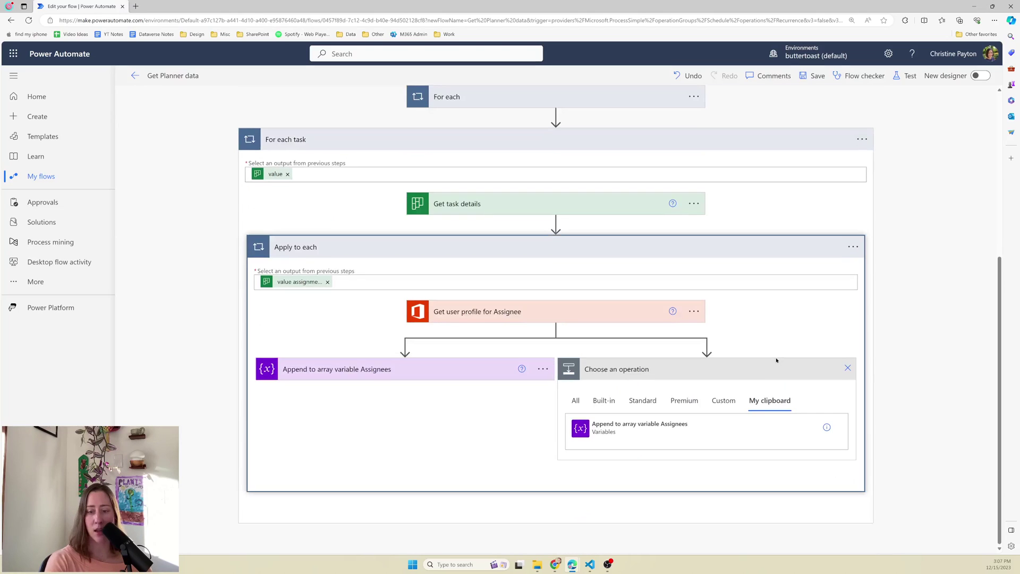
{"action": "left_click", "coordinate": [694, 424]}
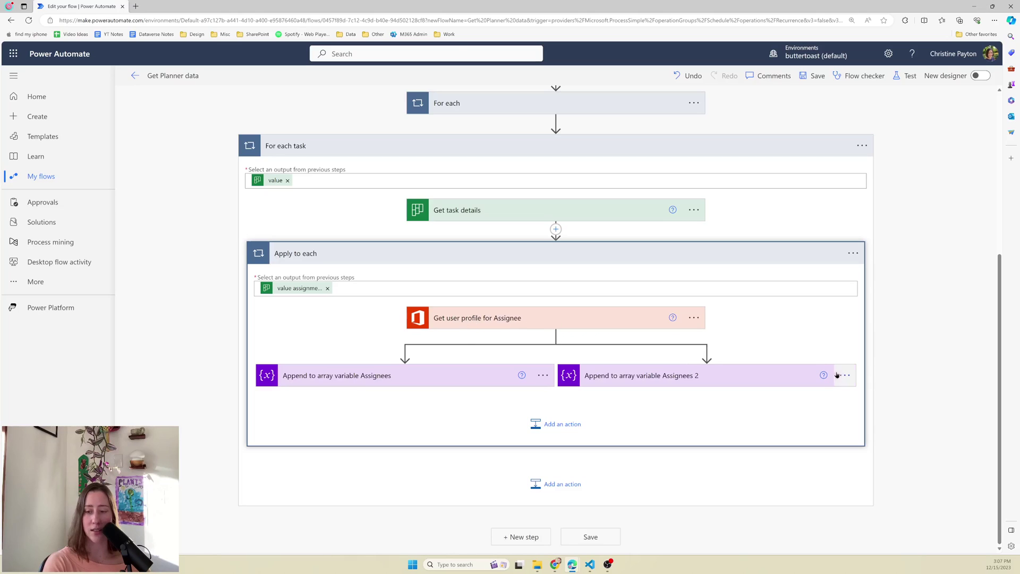
- Configure the copied append action to run only after Get user profile for Assignee has failed, is skipped or has timed out
{"action": "left_click", "coordinate": [758, 377]}
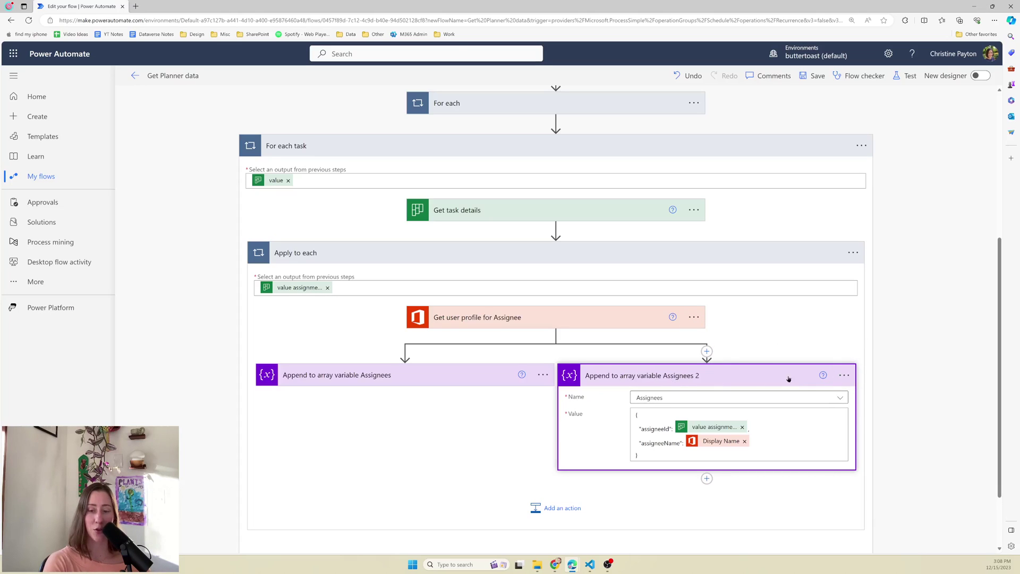
{"action": "left_click", "coordinate": [844, 375]}
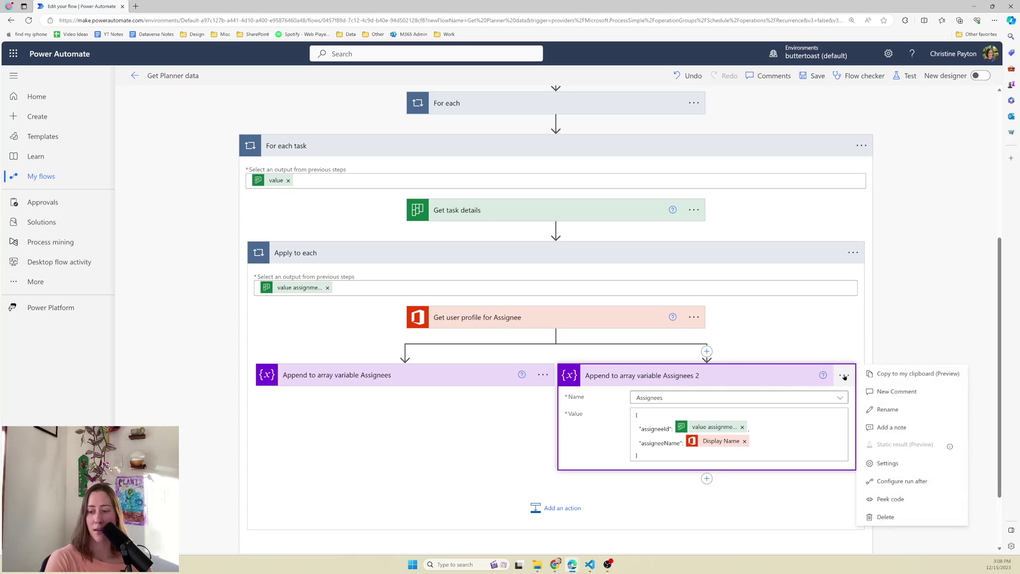
{"action": "left_click", "coordinate": [902, 481]}
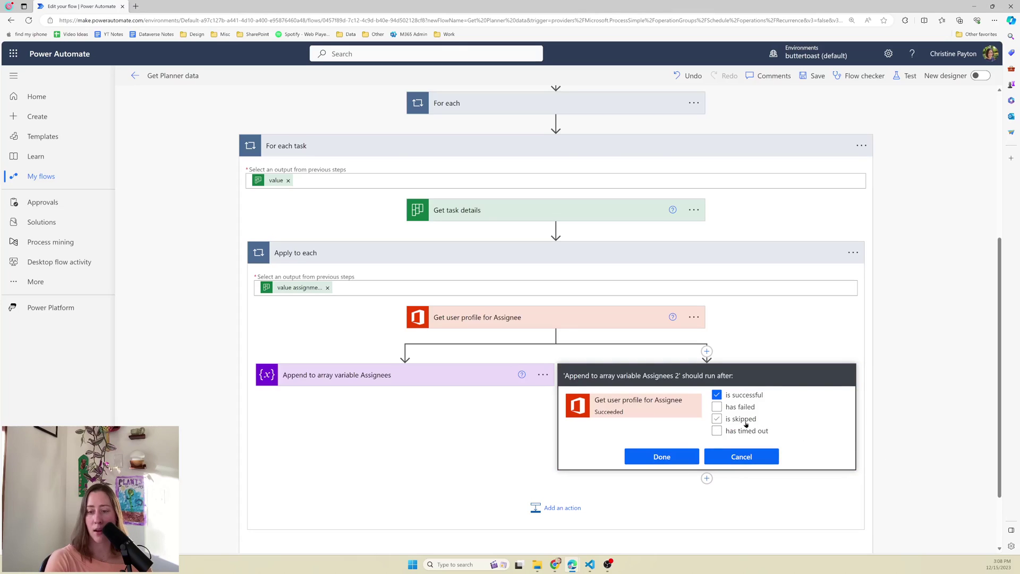
{"action": "left_click", "coordinate": [717, 396]}
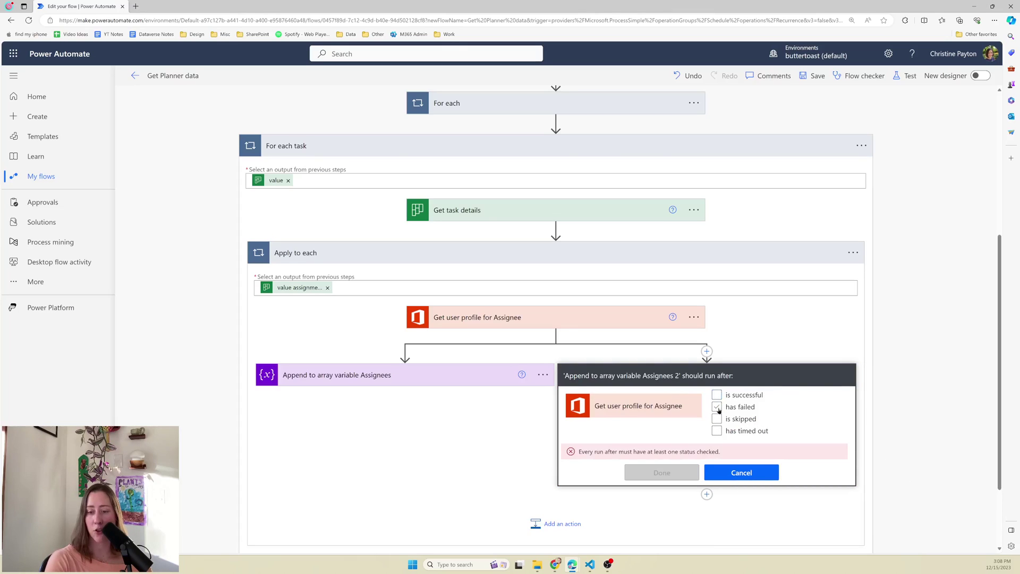
{"action": "left_click", "coordinate": [717, 407]}
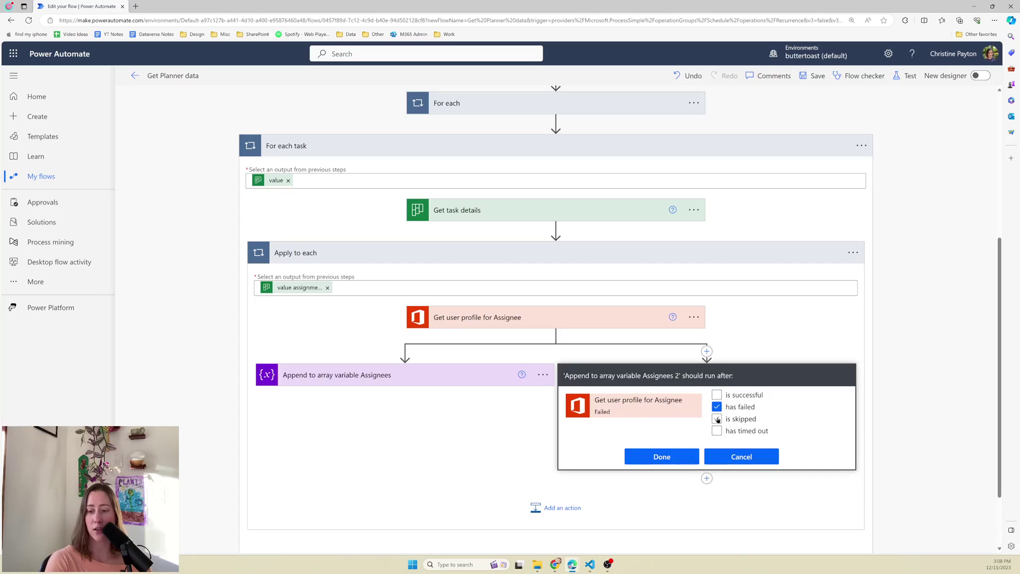
{"action": "left_click", "coordinate": [717, 418]}
{"action": "left_click", "coordinate": [716, 431]}
{"action": "left_click", "coordinate": [660, 458]}
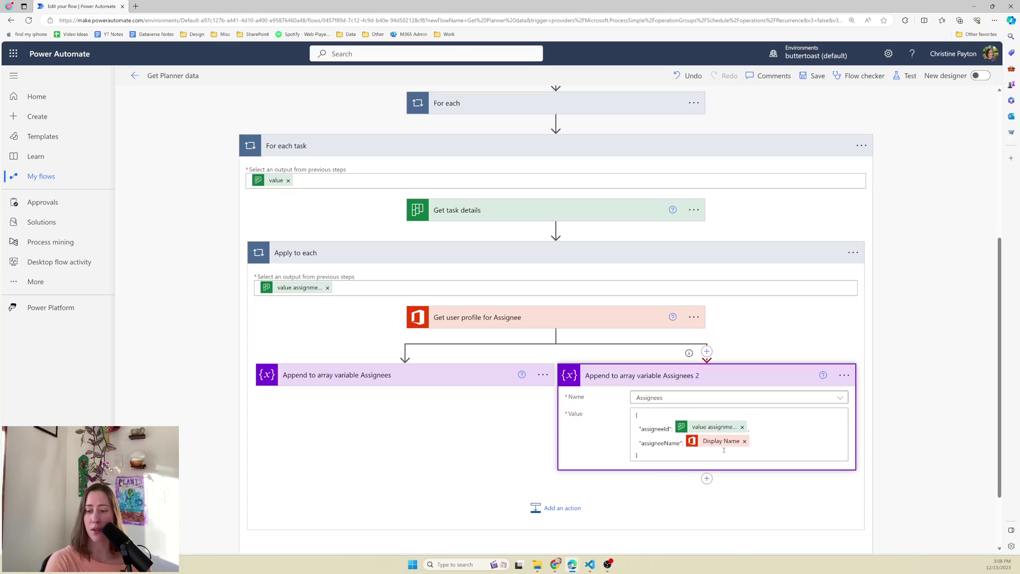
- Replace the Display Name value of "assigneeName" in the copied append action with an empty string ""
{"action": "left_click", "coordinate": [744, 441]}
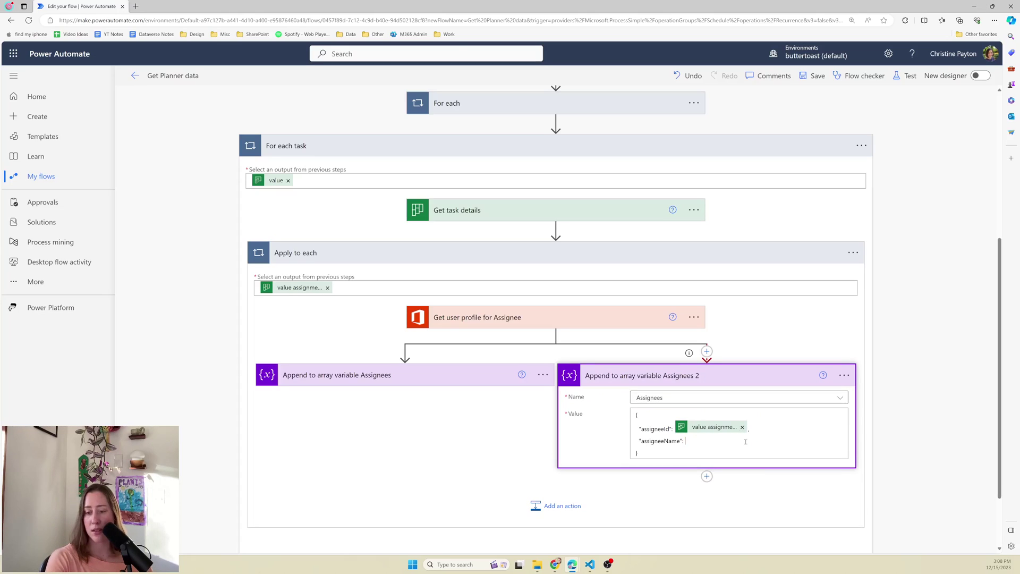
{"action": "left_click", "coordinate": [707, 441]}
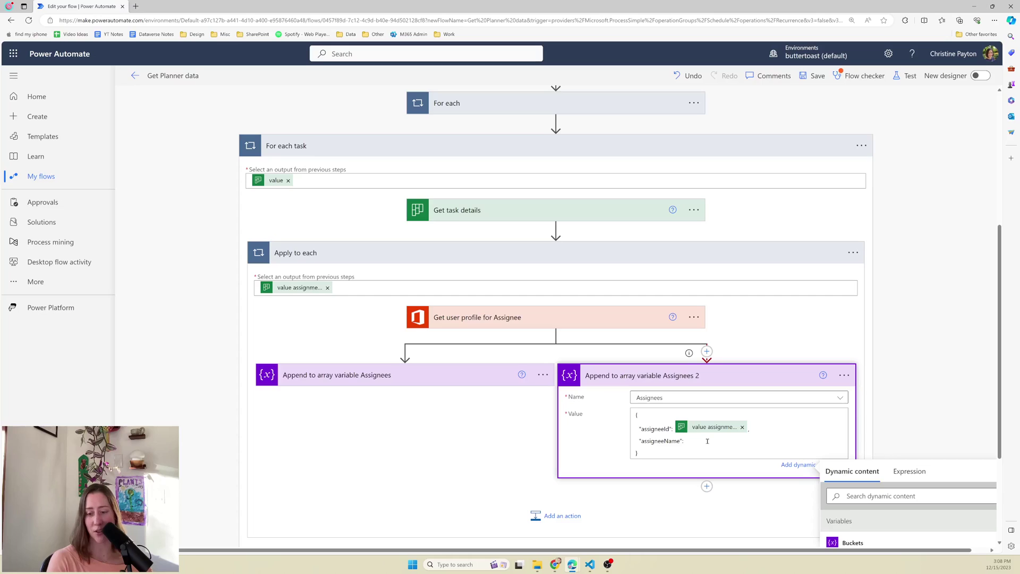
{"action": "type", "text": "\"\""}
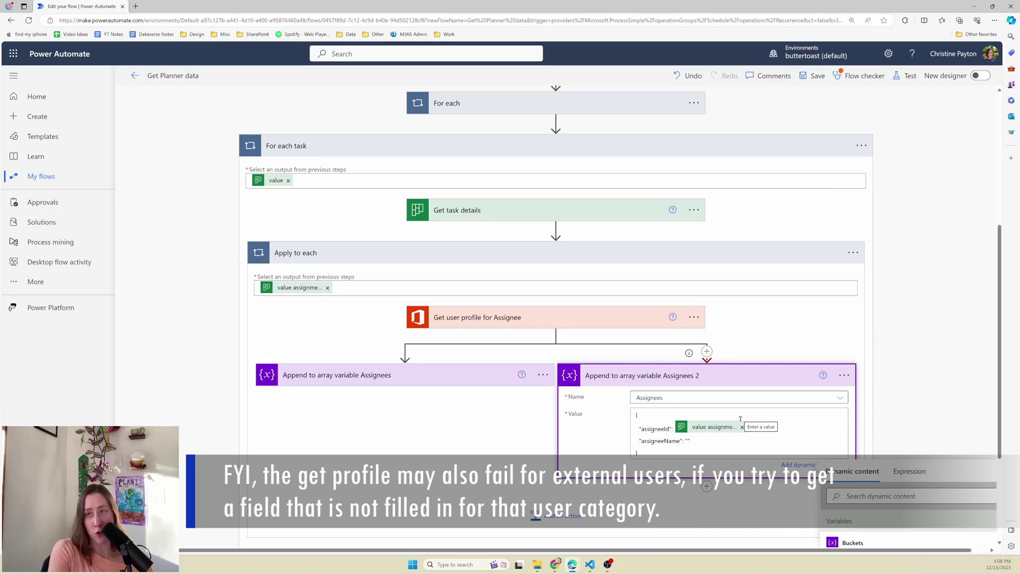
{"action": "left_click", "coordinate": [746, 427]}
{"action": "type", "text": ","}
{"action": "left_click", "coordinate": [696, 437]}
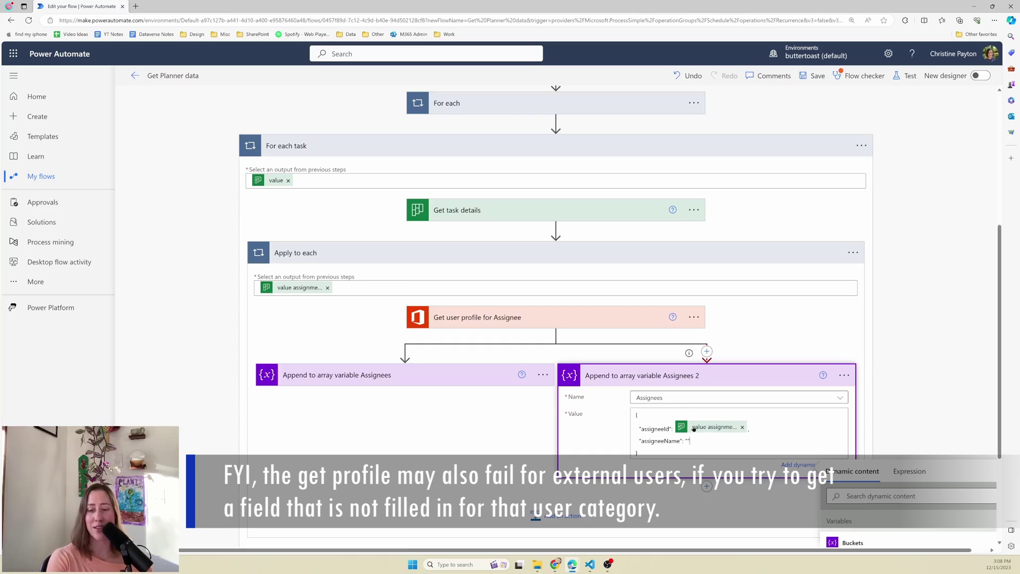
{"action": "mouse_move", "coordinate": [695, 428]}
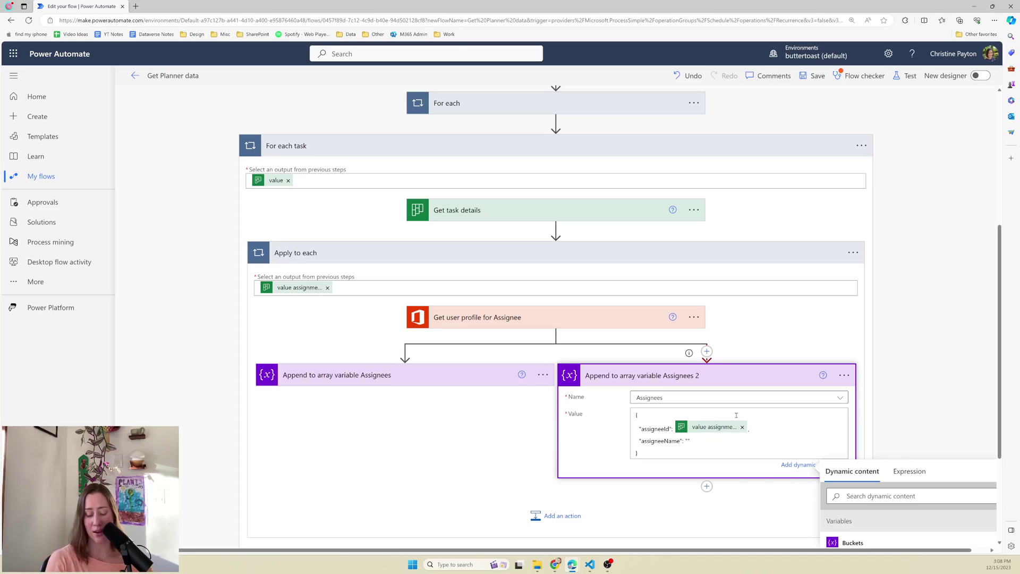
- Enter "Unvailable" as the assigneeName value in the copied append action and collapse the Apply to each loop
{"action": "type", "text": "Unva"}
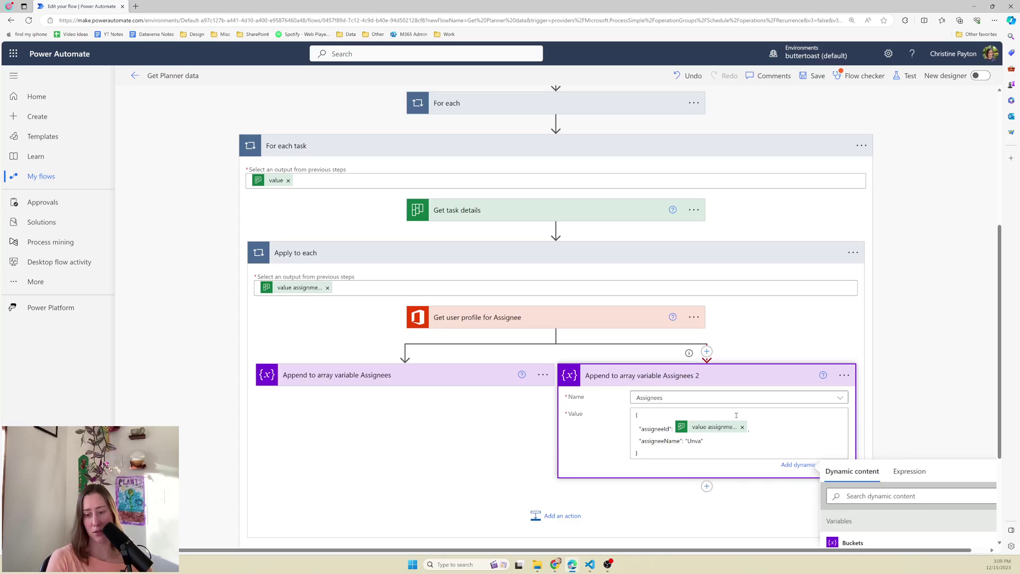
{"action": "type", "text": "ilable"}
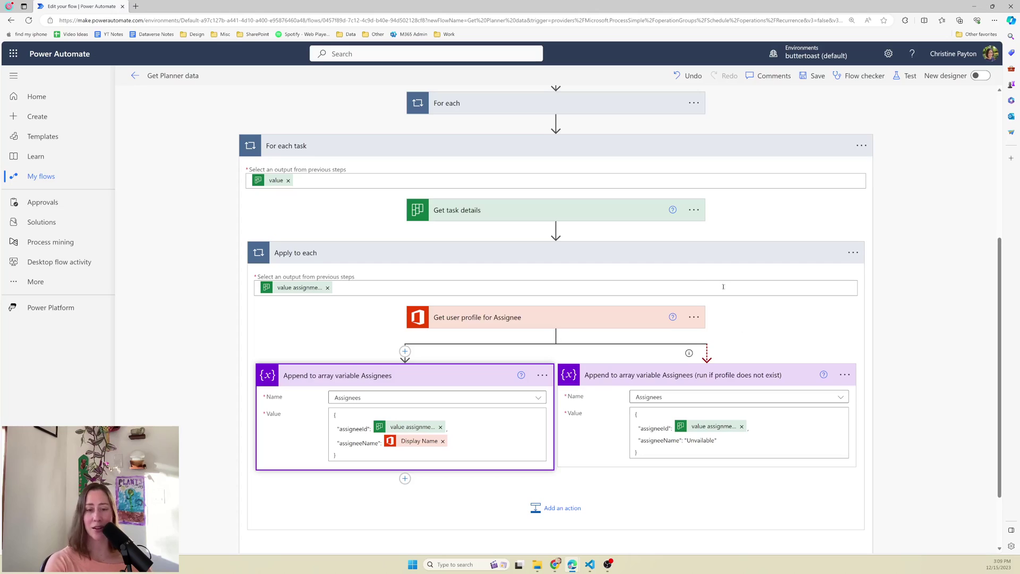
{"action": "left_click", "coordinate": [661, 255]}
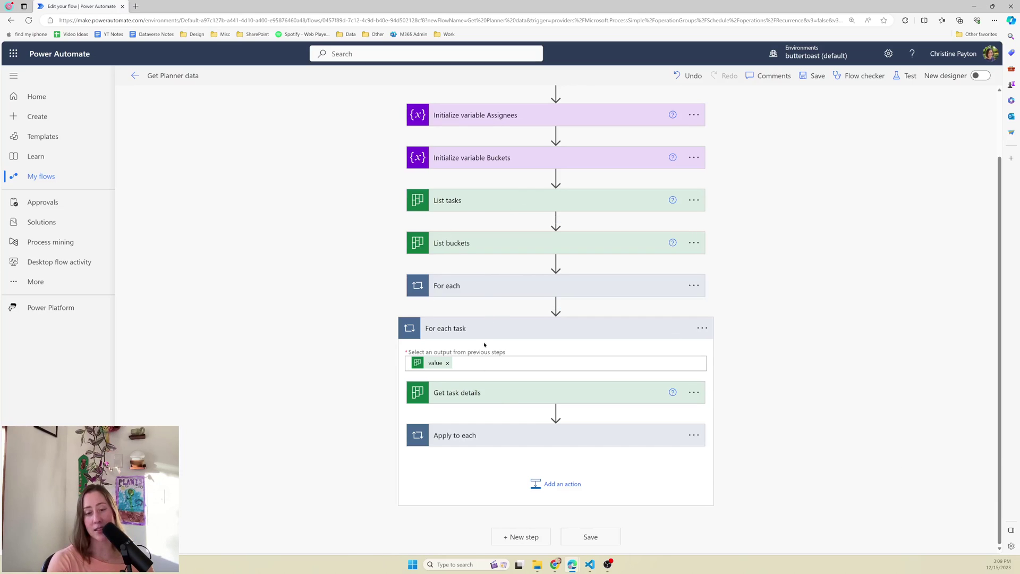
- Add a Filter array action after Apply to each in the For each task loop, with the Buckets variable as its source
{"action": "left_click", "coordinate": [557, 483]}
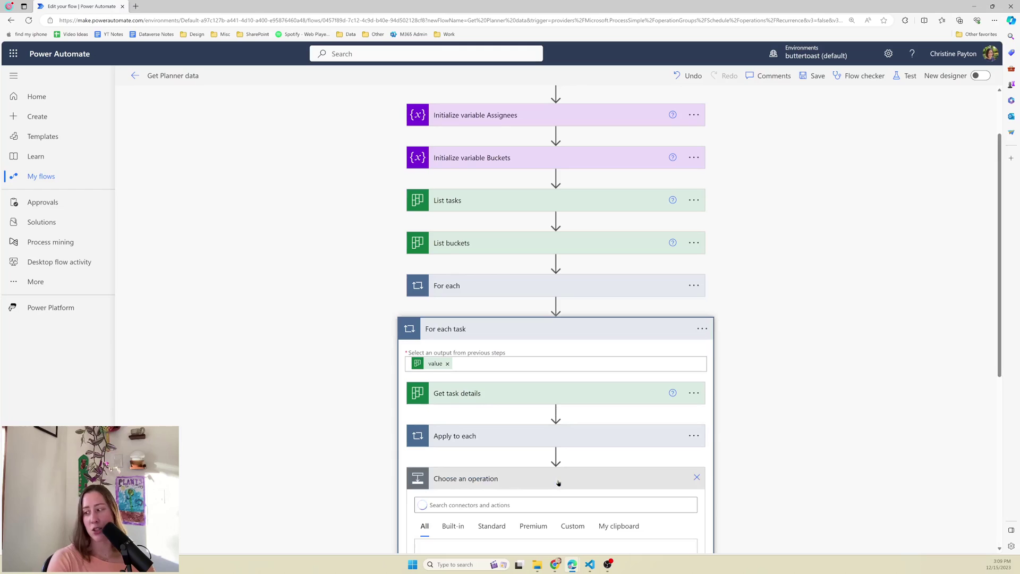
{"action": "type", "text": "f"}
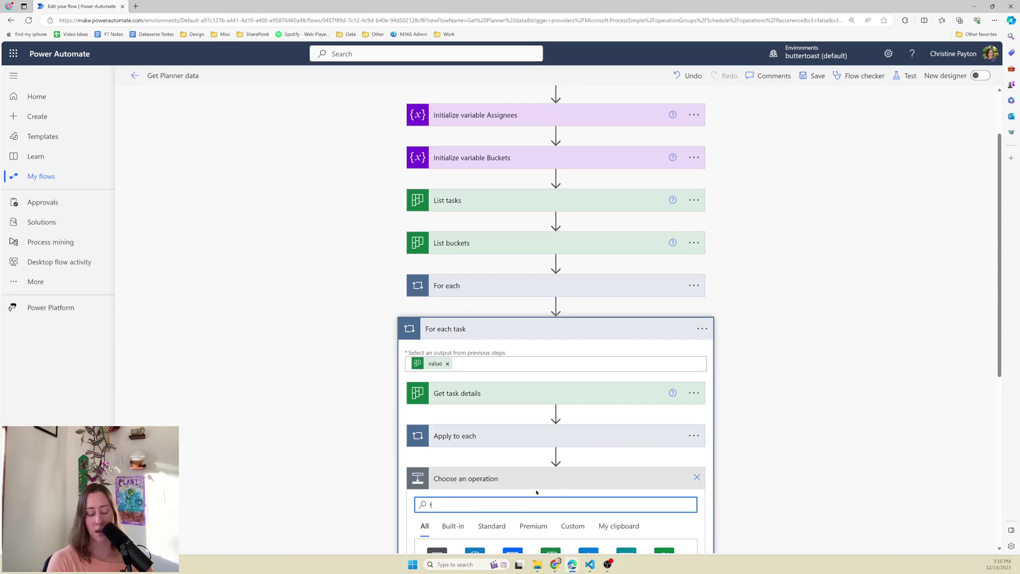
{"action": "type", "text": "ilter arr"}
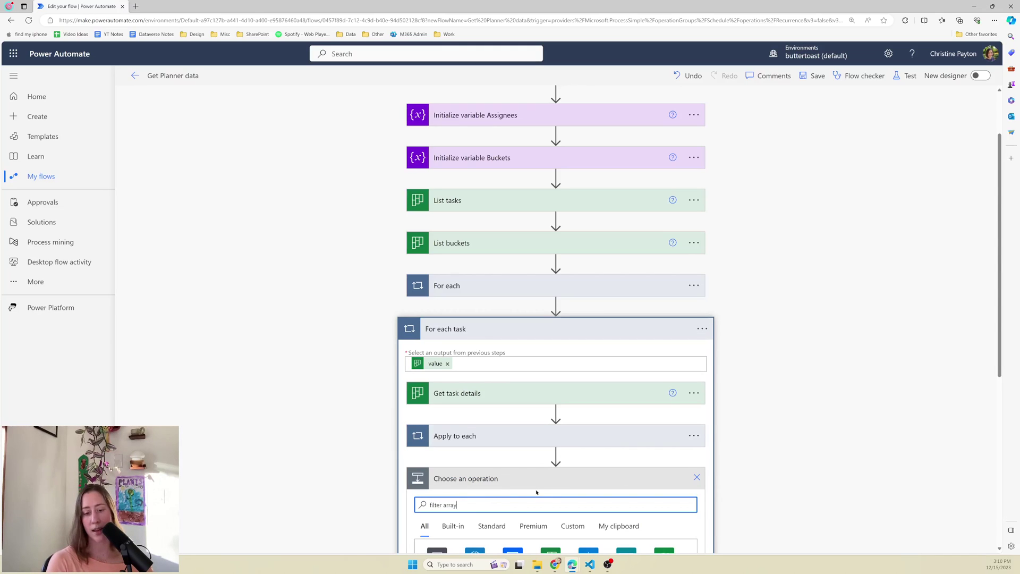
{"action": "type", "text": "ay"}
{"action": "scroll", "coordinate": [790, 381], "scroll_direction": "down", "scroll_amount": 3}
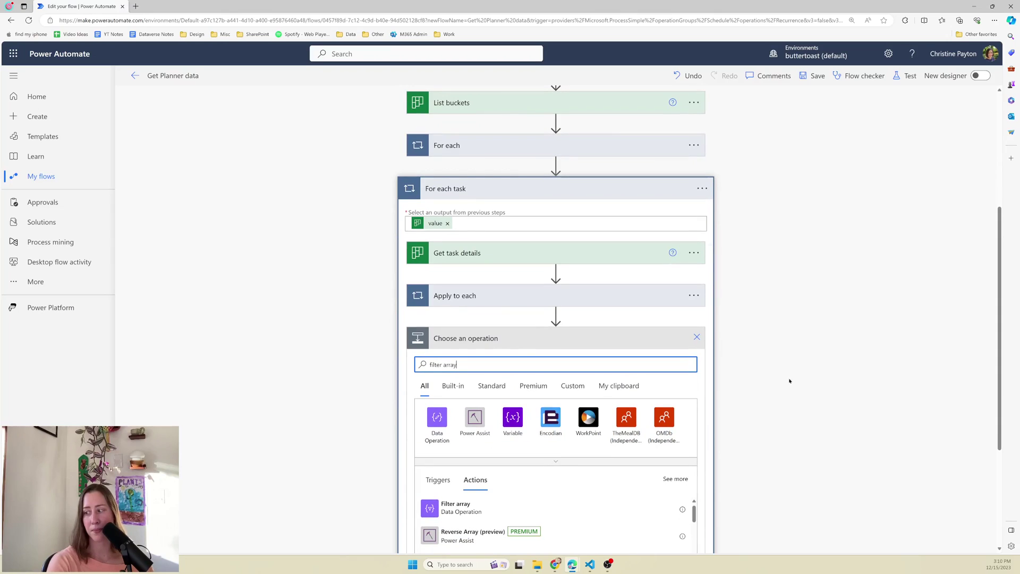
{"action": "left_click", "coordinate": [487, 506]}
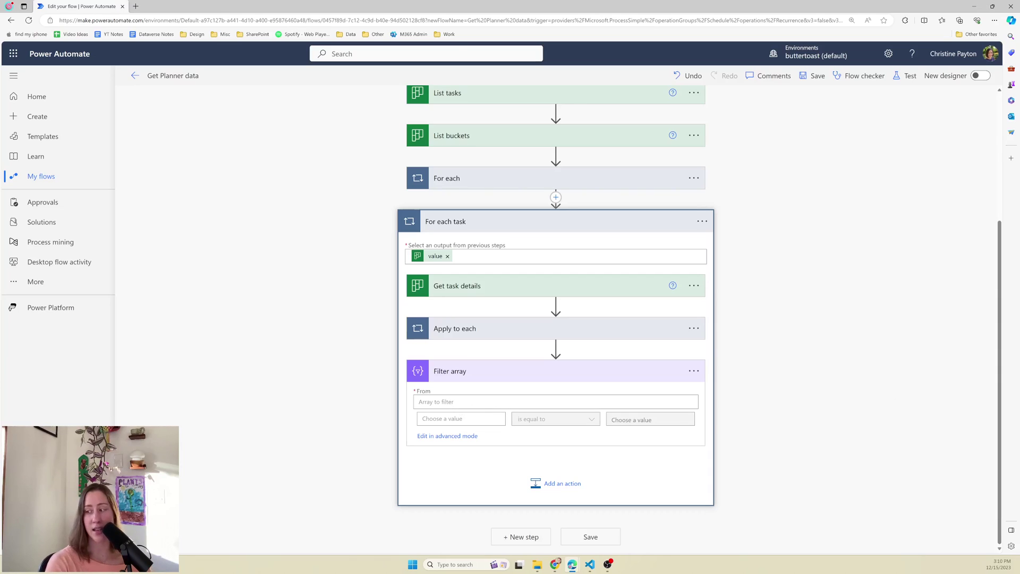
{"action": "left_click", "coordinate": [452, 402]}
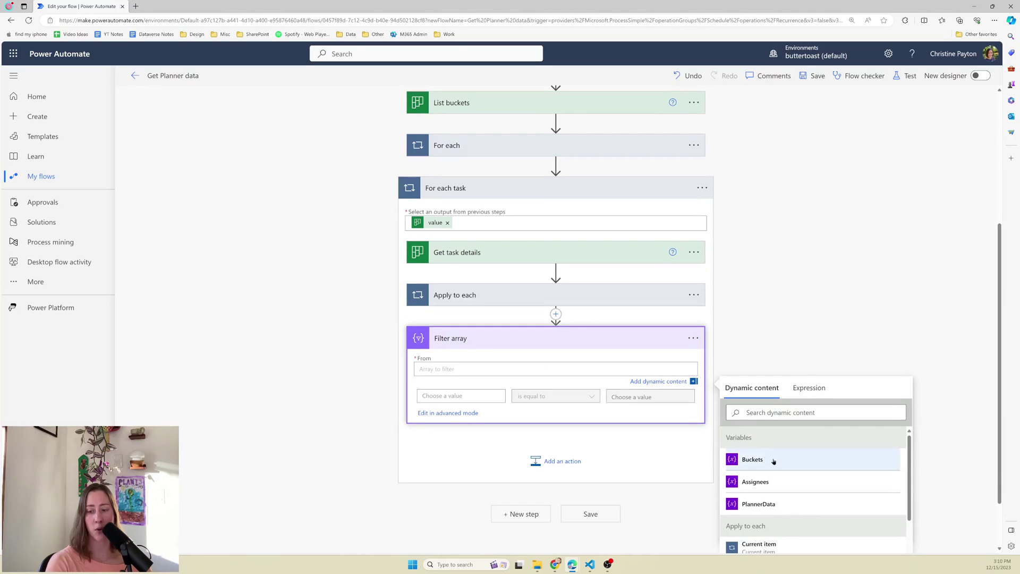
{"action": "left_click", "coordinate": [754, 459]}
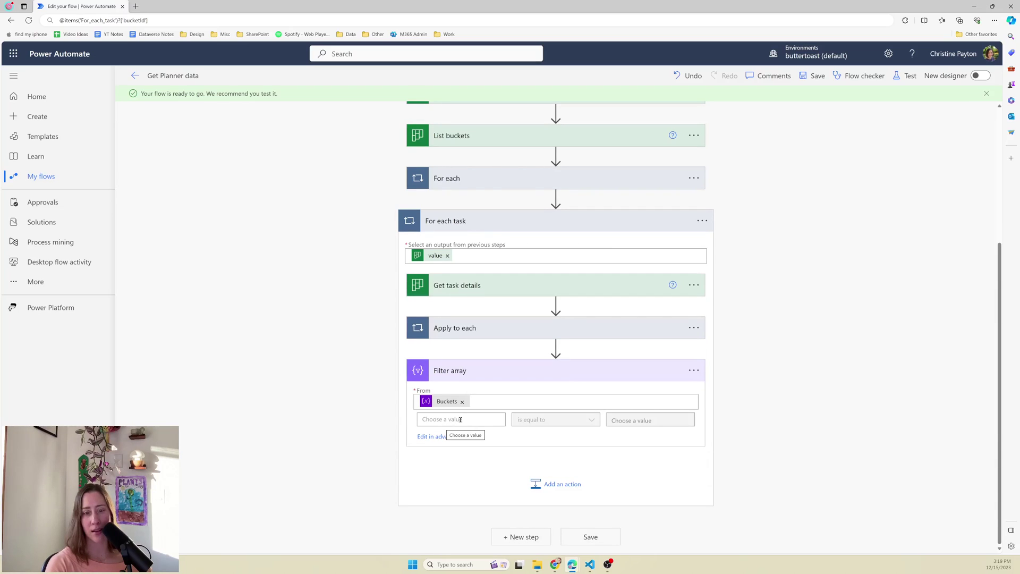
- Set the first value of the Filter array condition to the expression item()?['bucketId']
{"action": "left_click", "coordinate": [460, 419]}
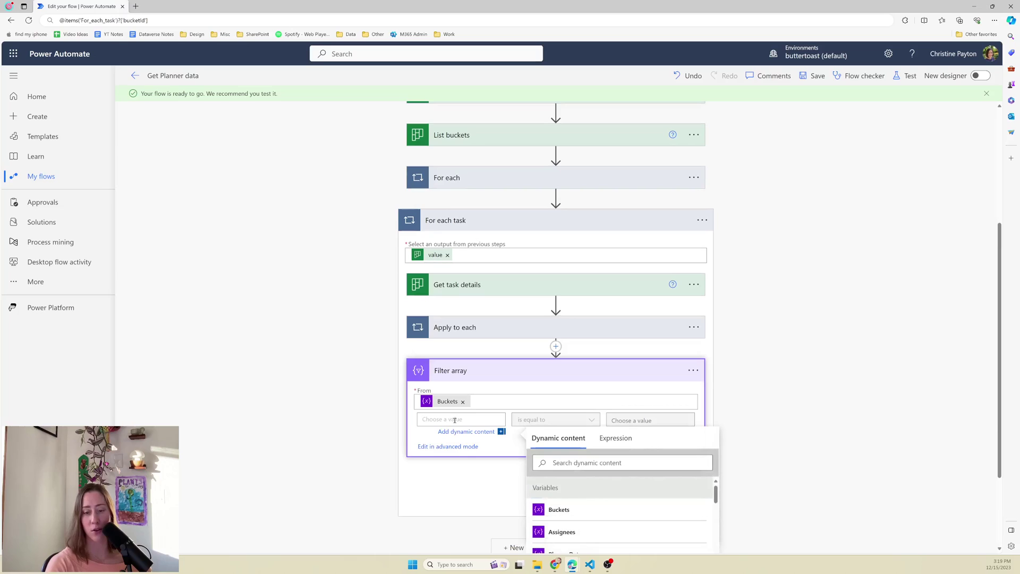
{"action": "left_click", "coordinate": [614, 441]}
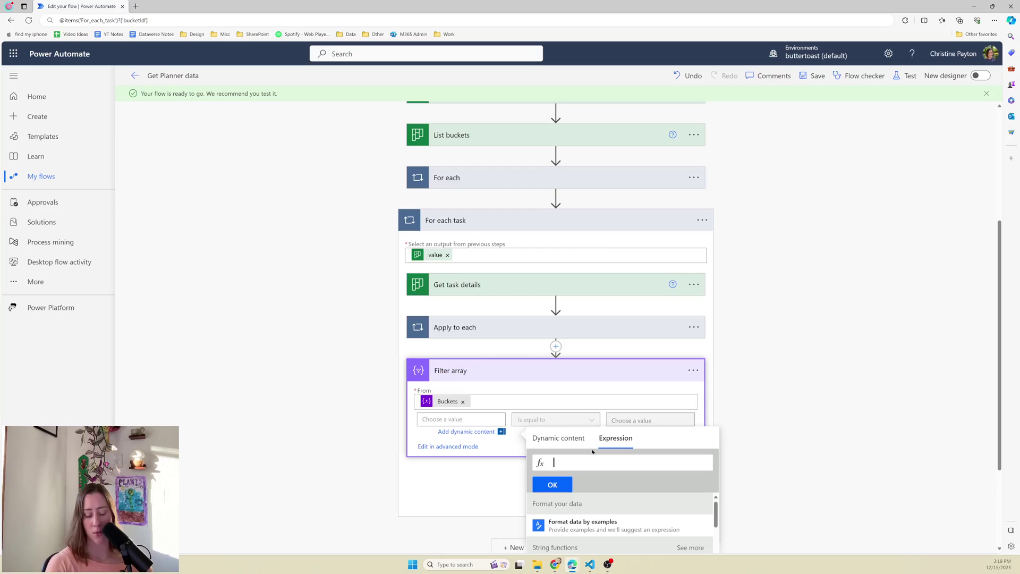
{"action": "type", "text": "item"}
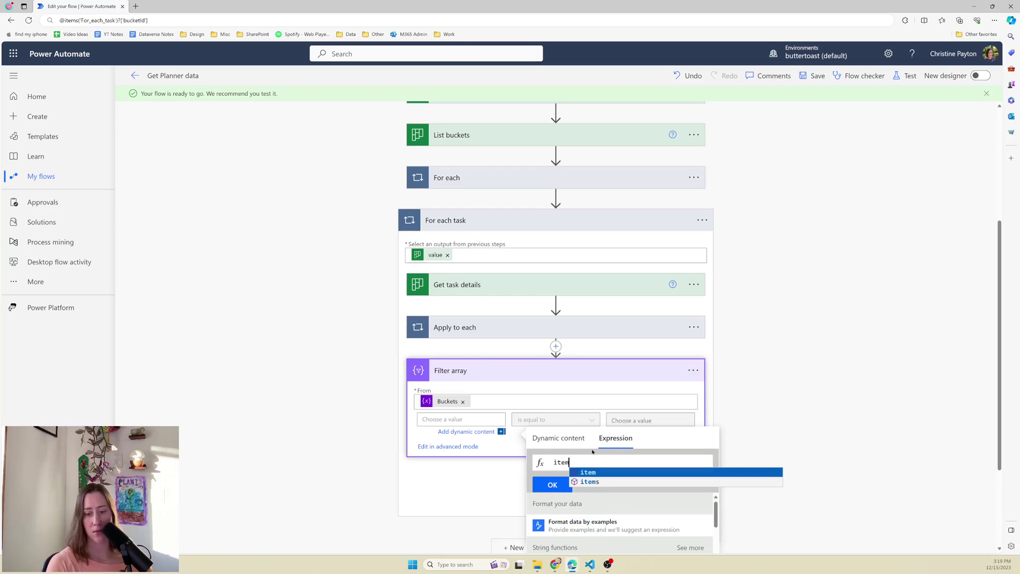
{"action": "type", "text": "()"}
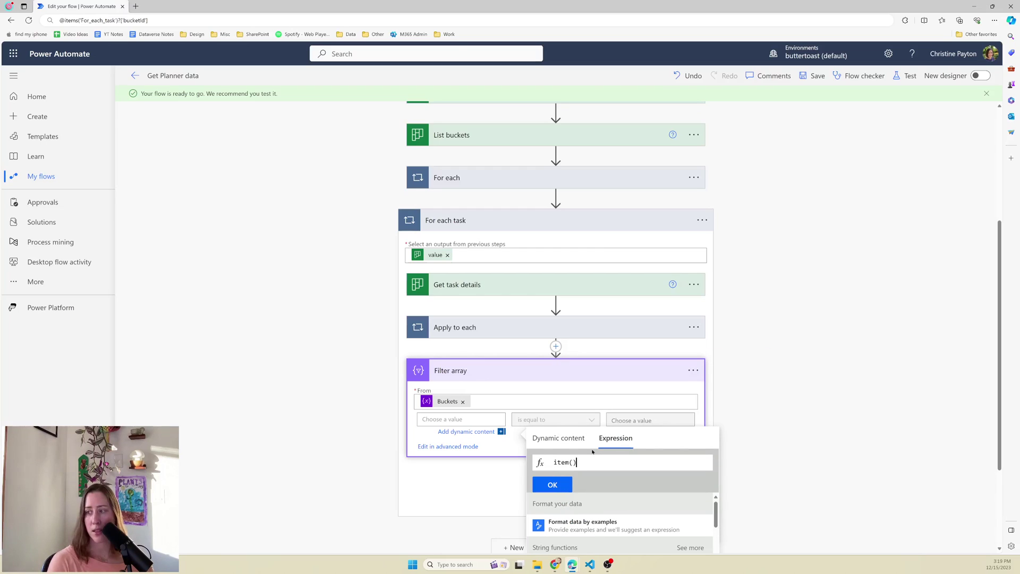
{"action": "type", "text": "?"}
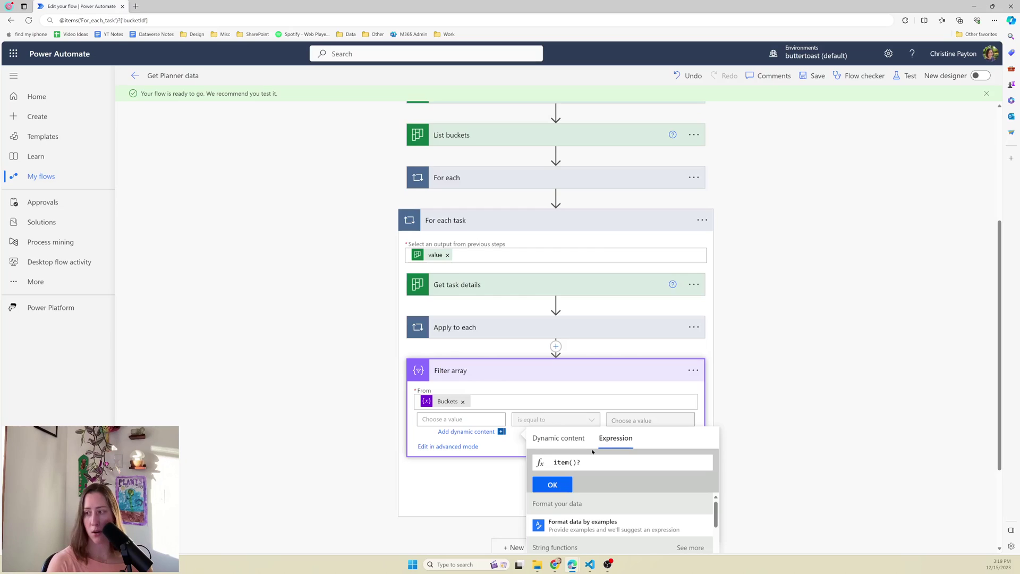
{"action": "type", "text": "[]"}
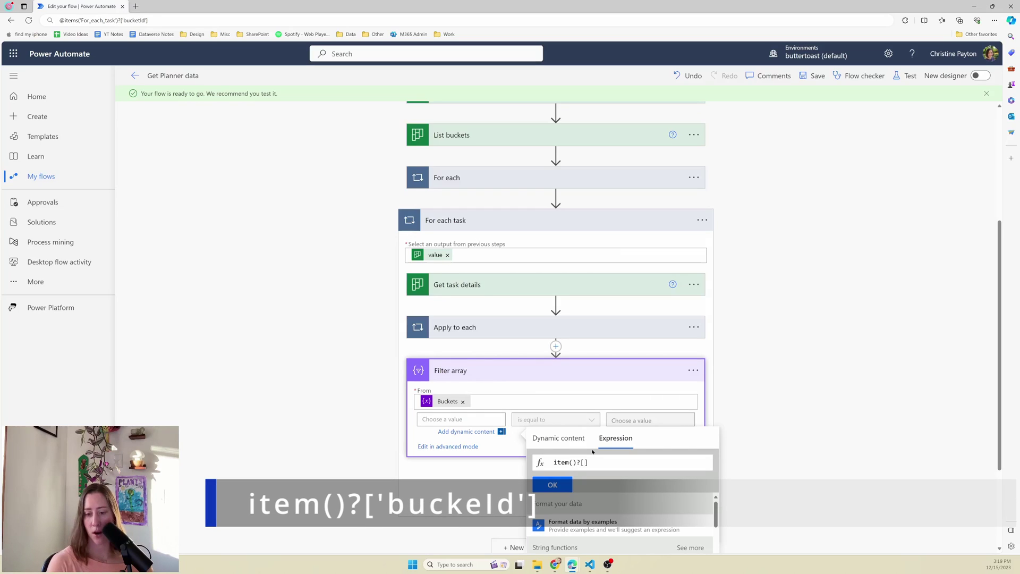
{"action": "type", "text": "'buck"}
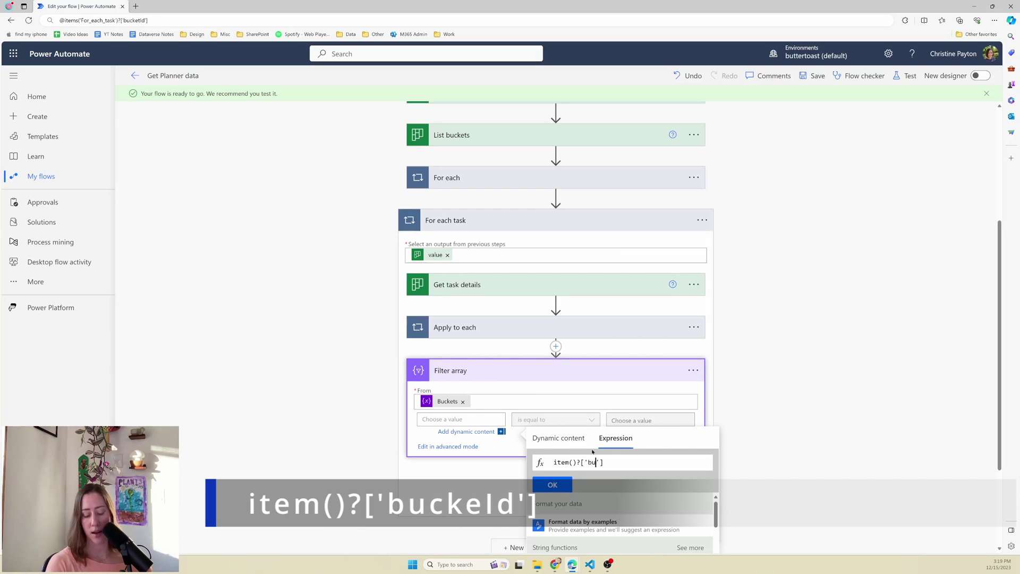
{"action": "type", "text": "et"}
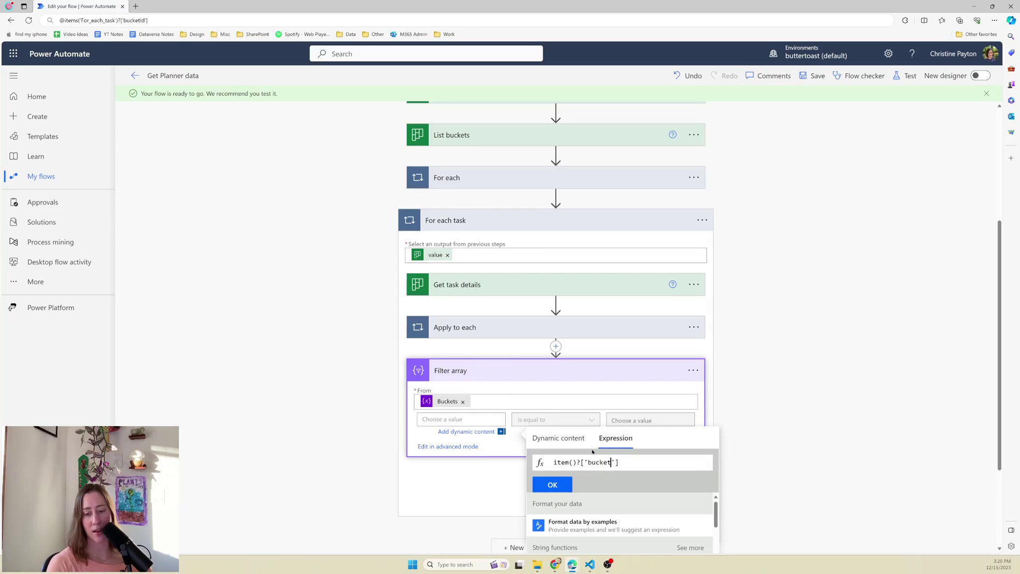
{"action": "type", "text": "Id"}
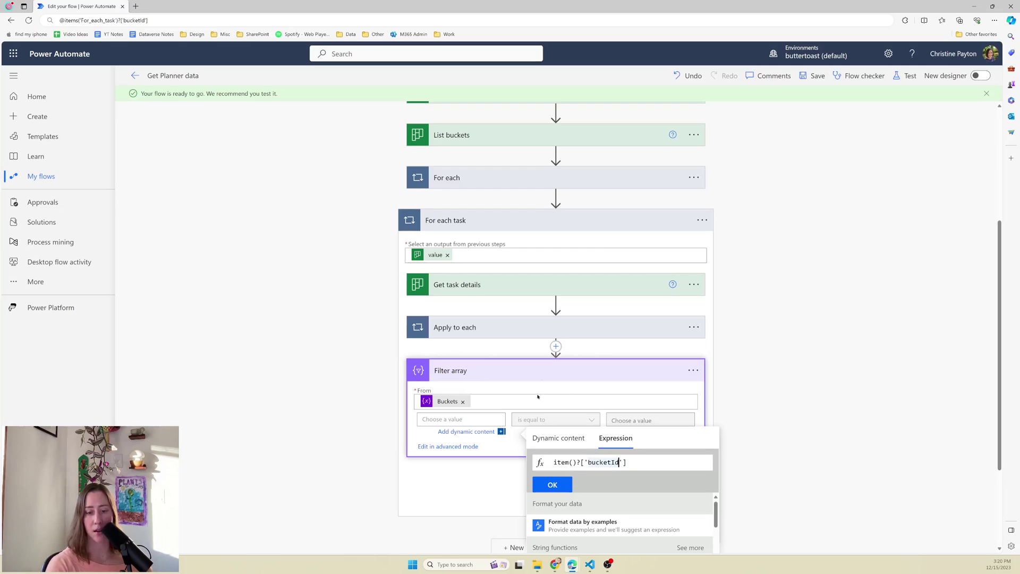
{"action": "left_click", "coordinate": [552, 484]}
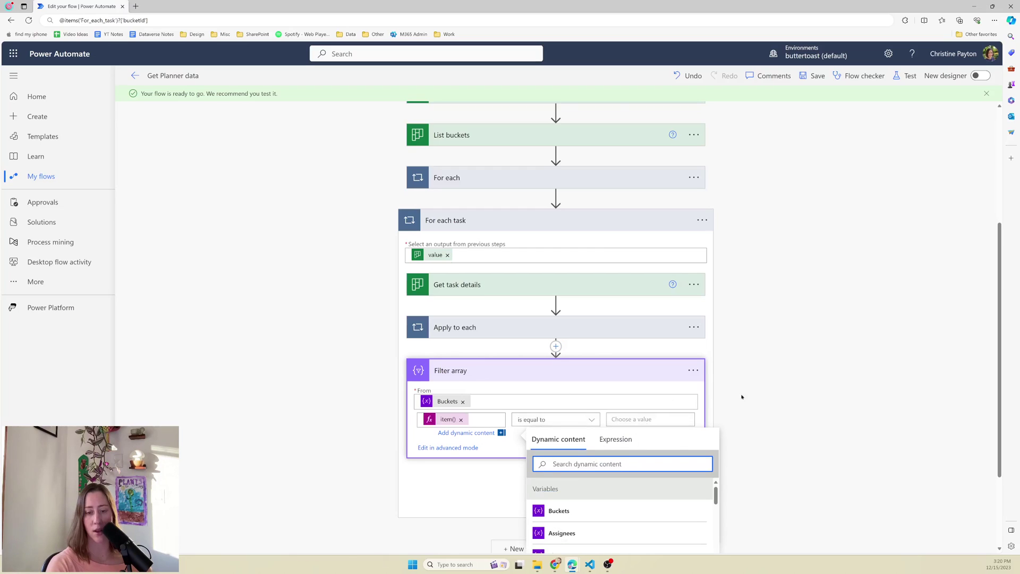
- Set the comparison value of the Filter array condition to value Bucket Id from List tasks
{"action": "left_click", "coordinate": [646, 420]}
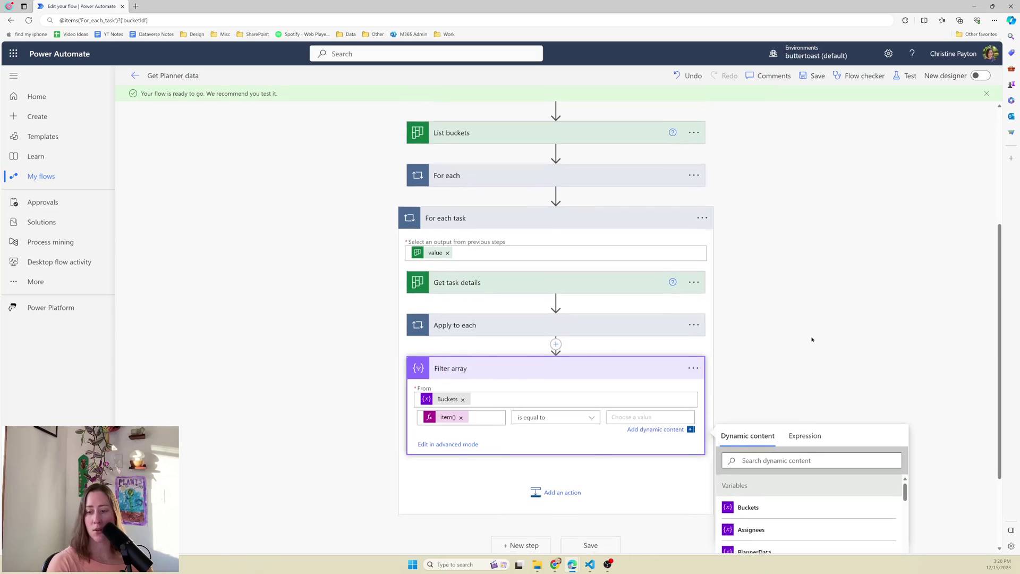
{"action": "left_click", "coordinate": [781, 345]}
{"action": "type", "text": "bucket"}
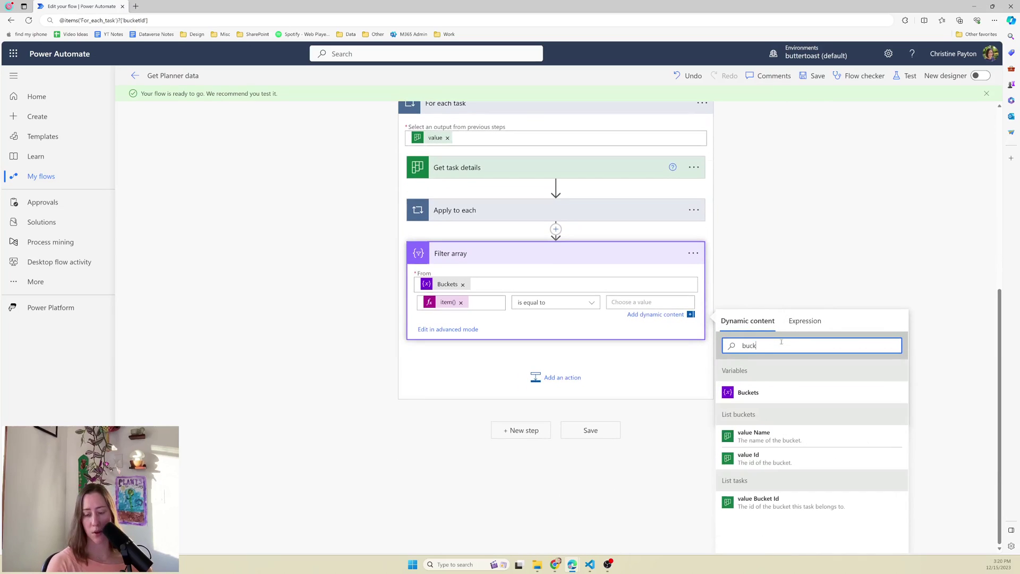
{"action": "left_click", "coordinate": [753, 505]}
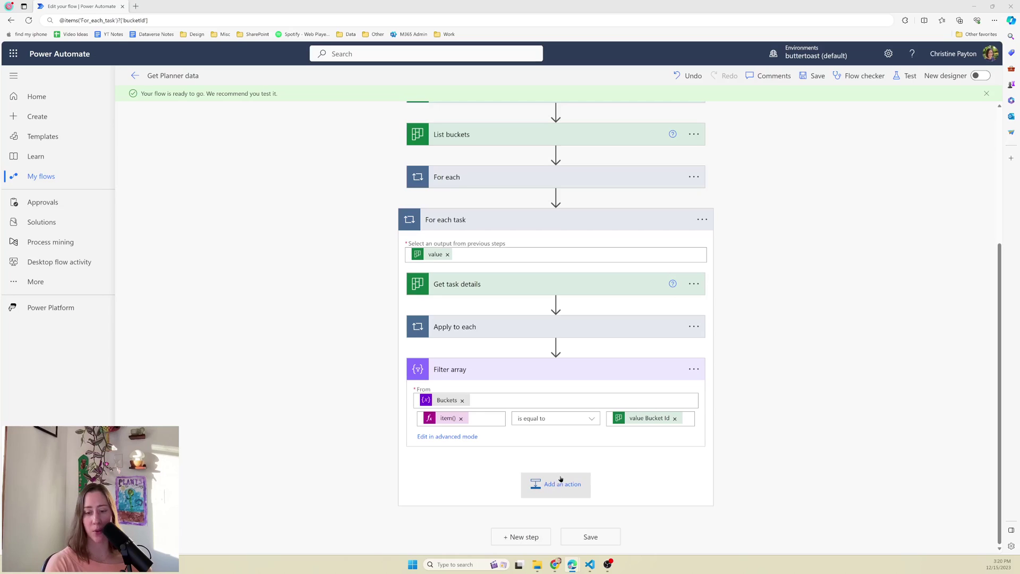
- Add a Compose action after Filter array in the For each task loop, with the Filter array Body as its input
{"action": "left_click", "coordinate": [558, 483]}
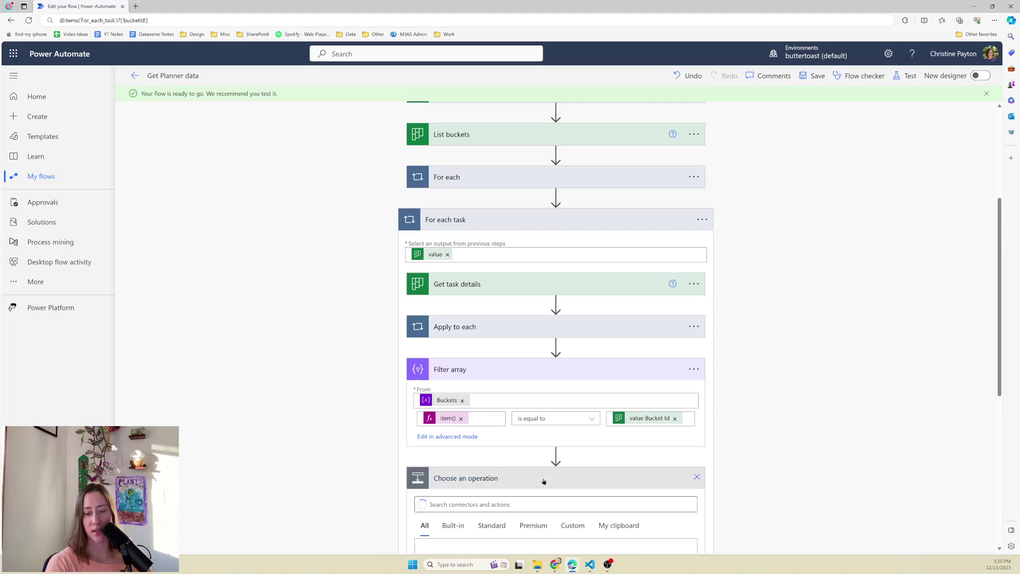
{"action": "type", "text": "compost"}
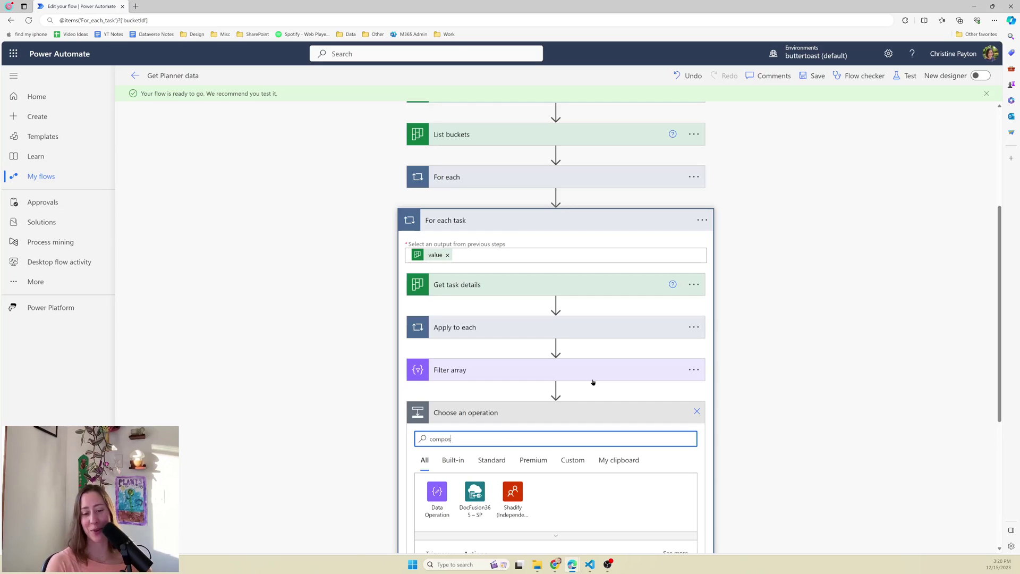
{"action": "scroll", "coordinate": [593, 382], "scroll_direction": "down", "scroll_amount": 3}
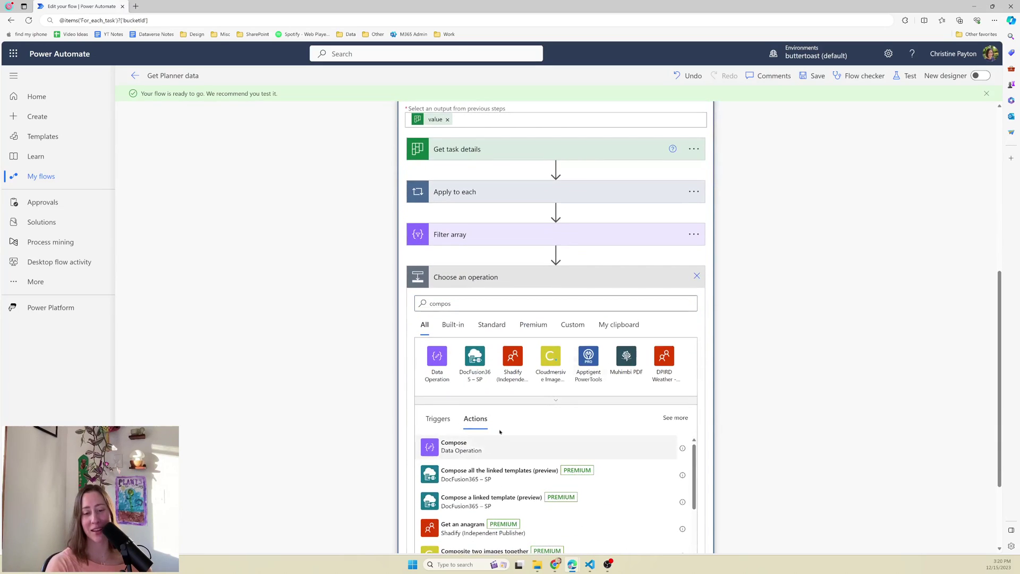
{"action": "left_click", "coordinate": [499, 444]}
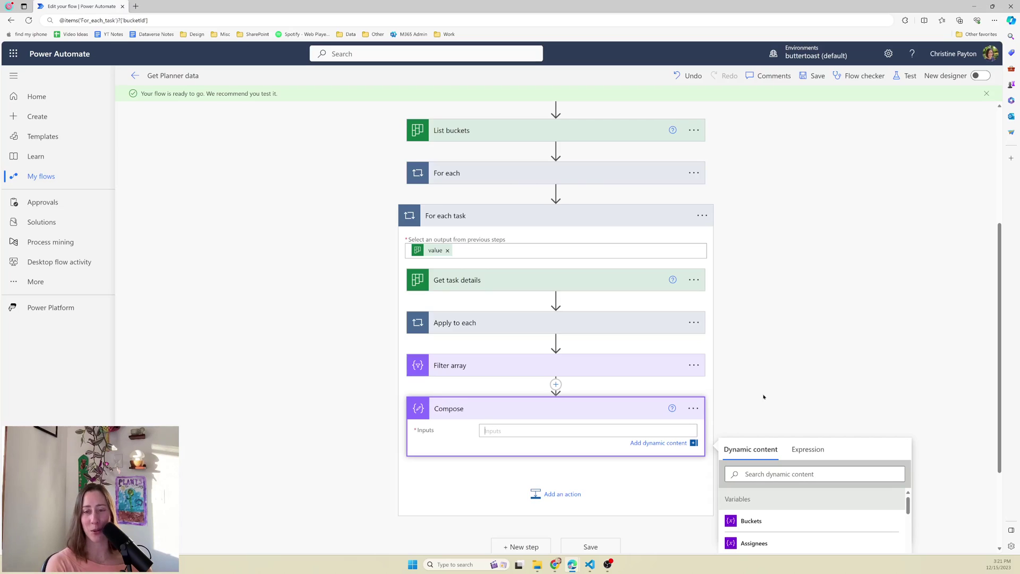
{"action": "left_click", "coordinate": [815, 473]}
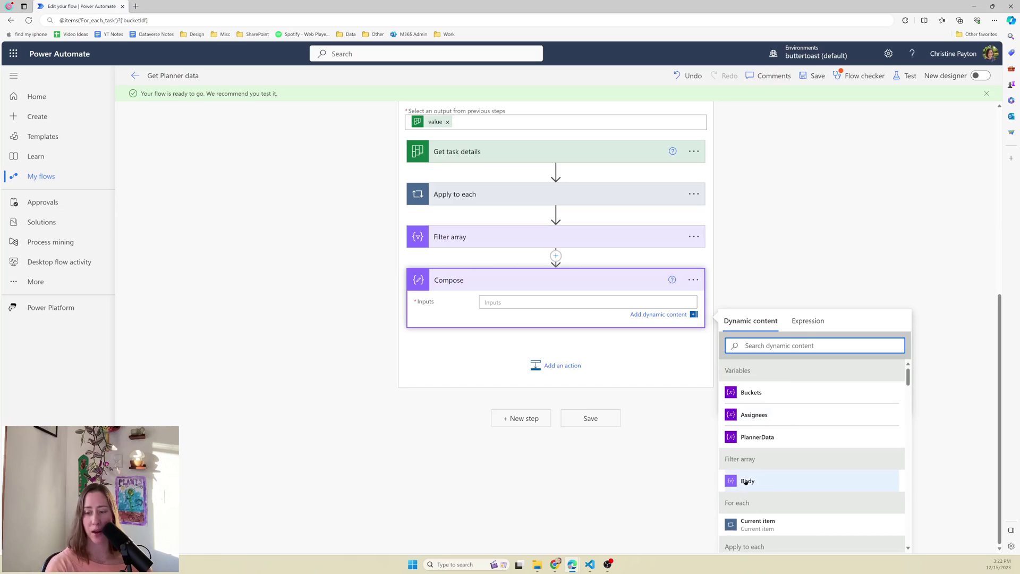
{"action": "left_click", "coordinate": [749, 480]}
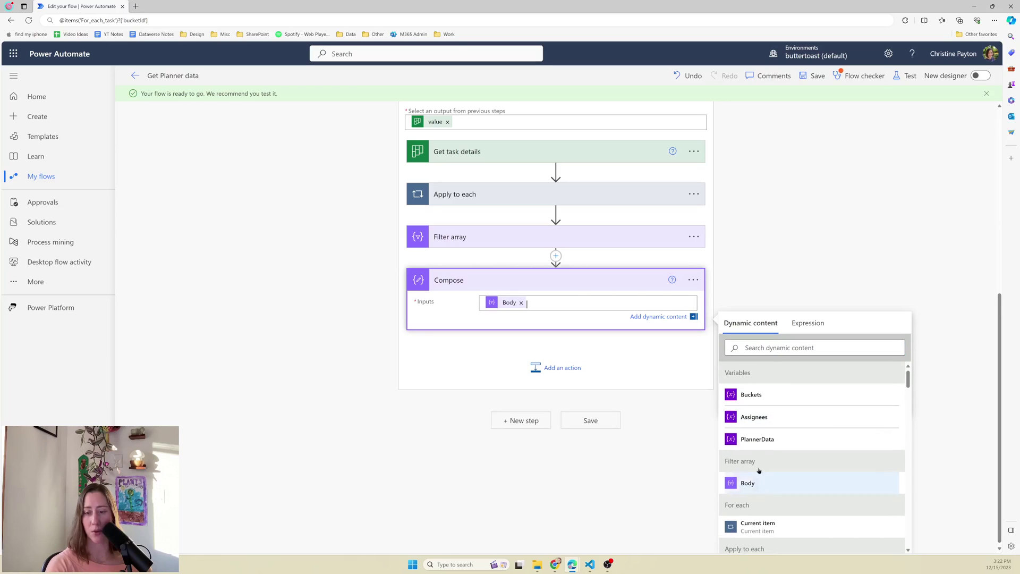
- Rename the Compose action as Compose filtered buckets
{"action": "left_click", "coordinate": [693, 280]}
{"action": "left_click", "coordinate": [736, 433]}
{"action": "left_click", "coordinate": [567, 407]}
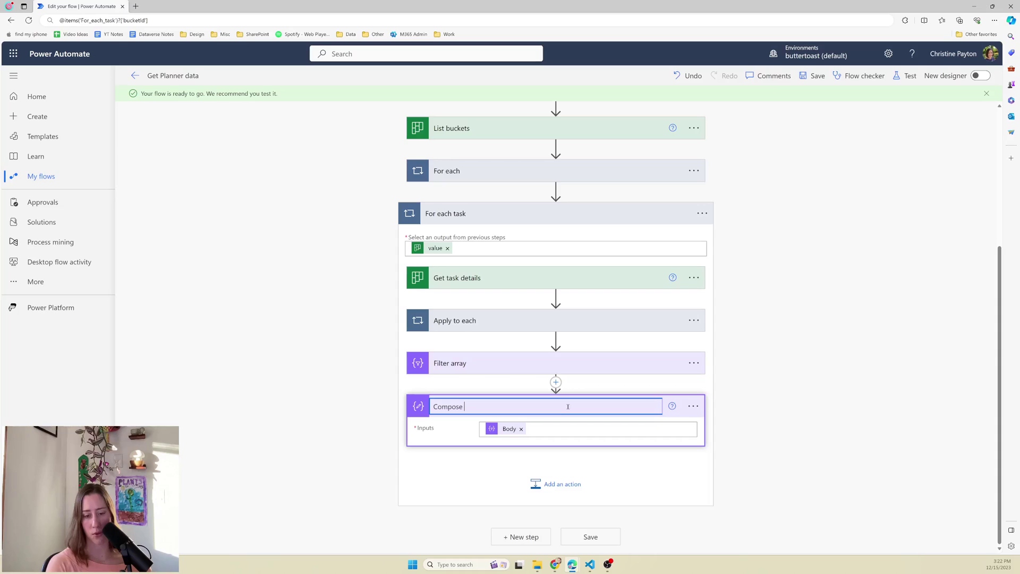
{"action": "type", "text": "filtered bu"}
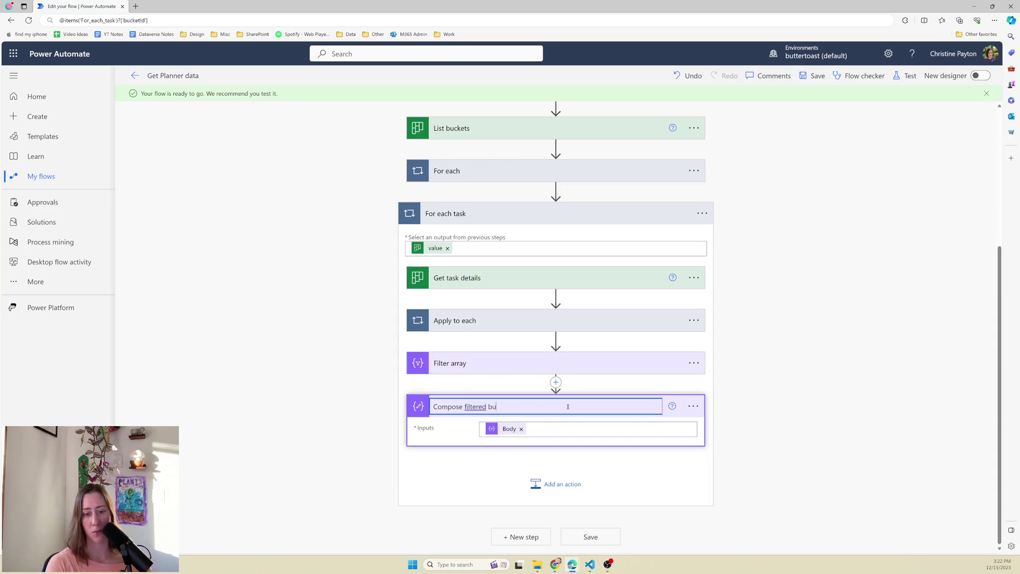
{"action": "type", "text": "ckets"}
{"action": "key", "text": "Return"}
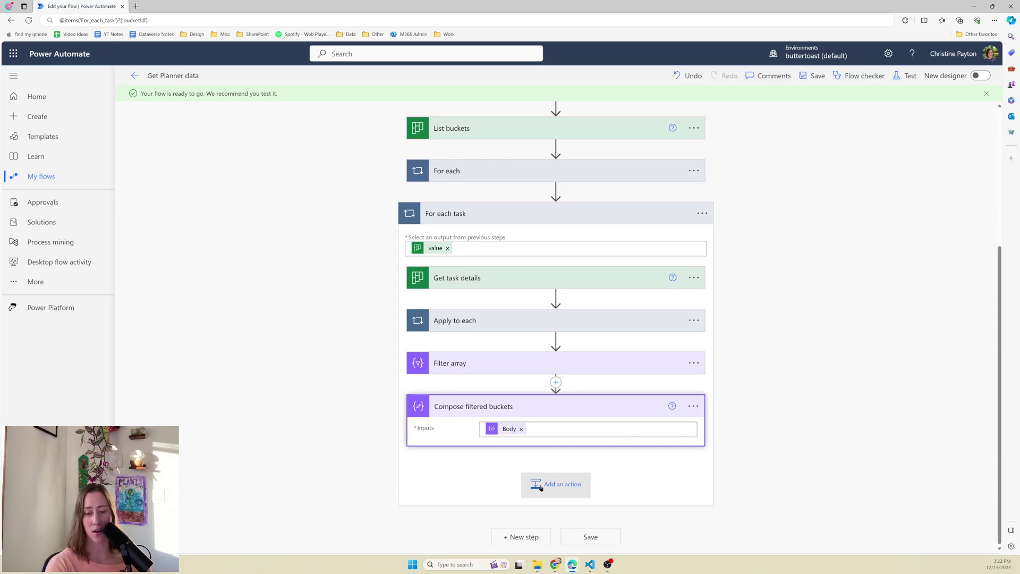
- Add an Append to array variable action after Compose filtered buckets in the For each task loop, targeting the PlannerData variable
{"action": "left_click", "coordinate": [555, 484]}
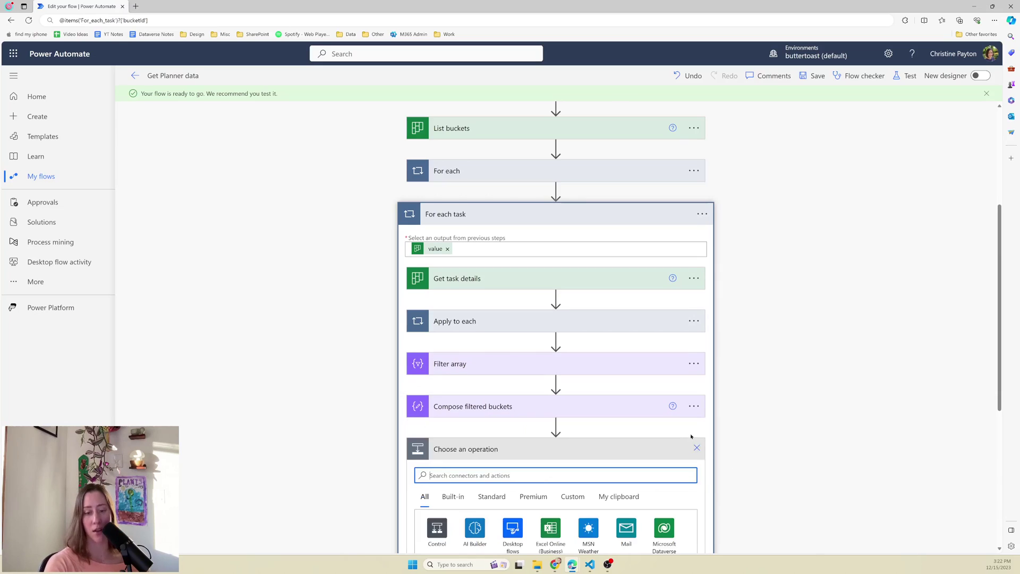
{"action": "scroll", "coordinate": [733, 360], "scroll_direction": "down", "scroll_amount": 5}
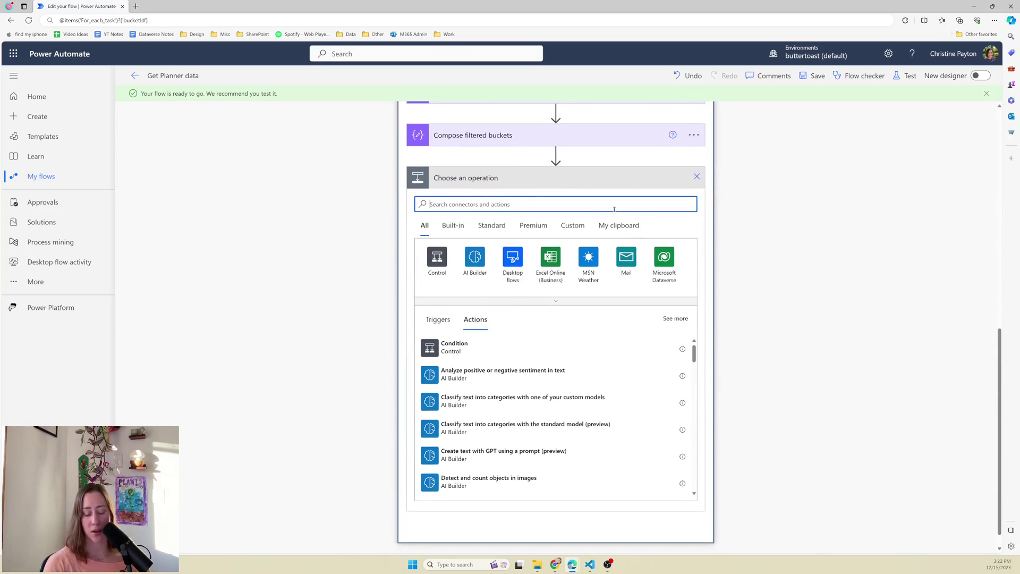
{"action": "type", "text": "append"}
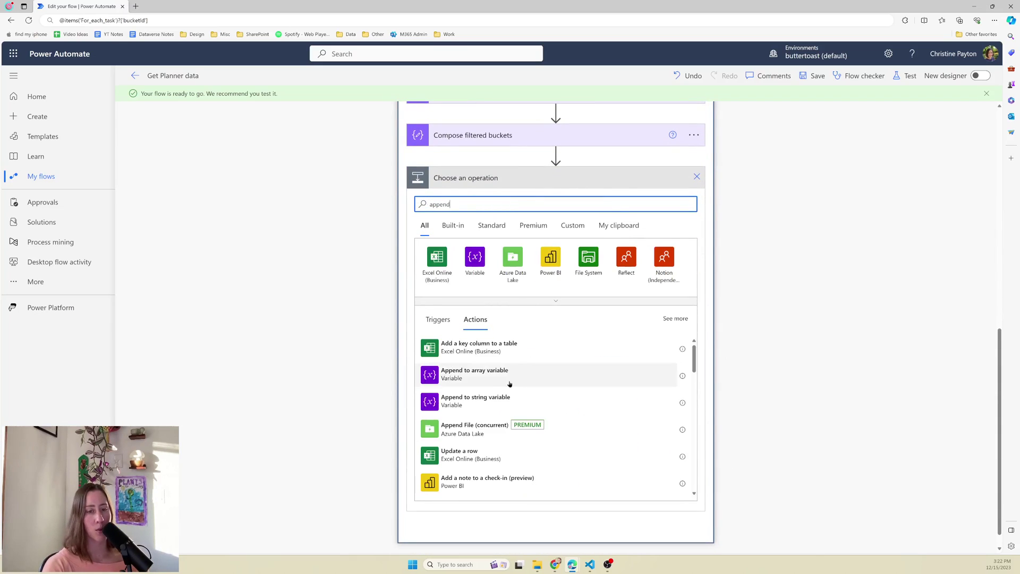
{"action": "left_click", "coordinate": [505, 378]}
{"action": "left_click", "coordinate": [505, 414]}
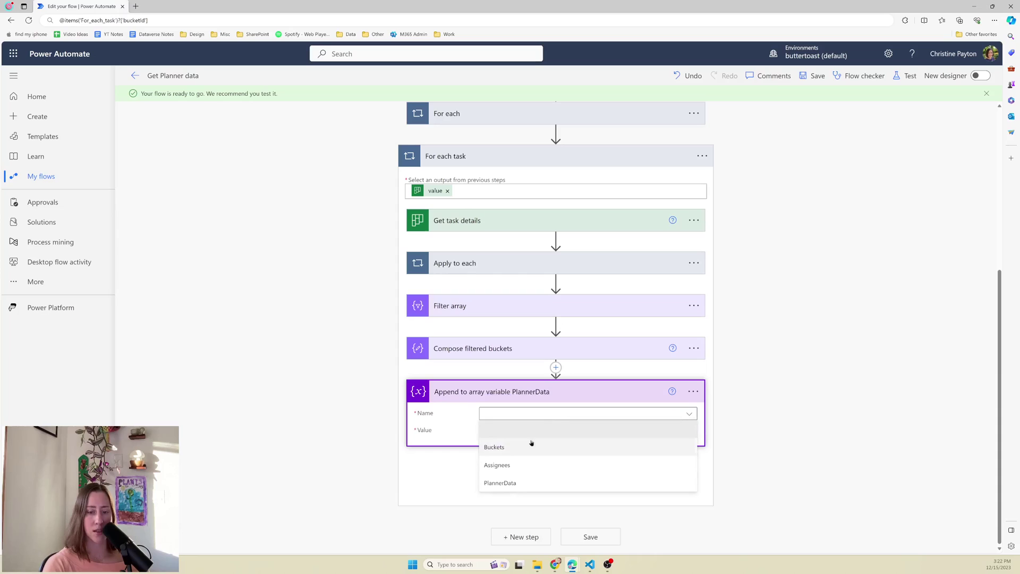
{"action": "left_click", "coordinate": [500, 482]}
- Start a JSON object in braces as the append action's value, with "taskId" set to value Id from List tasks
{"action": "left_click", "coordinate": [519, 429]}
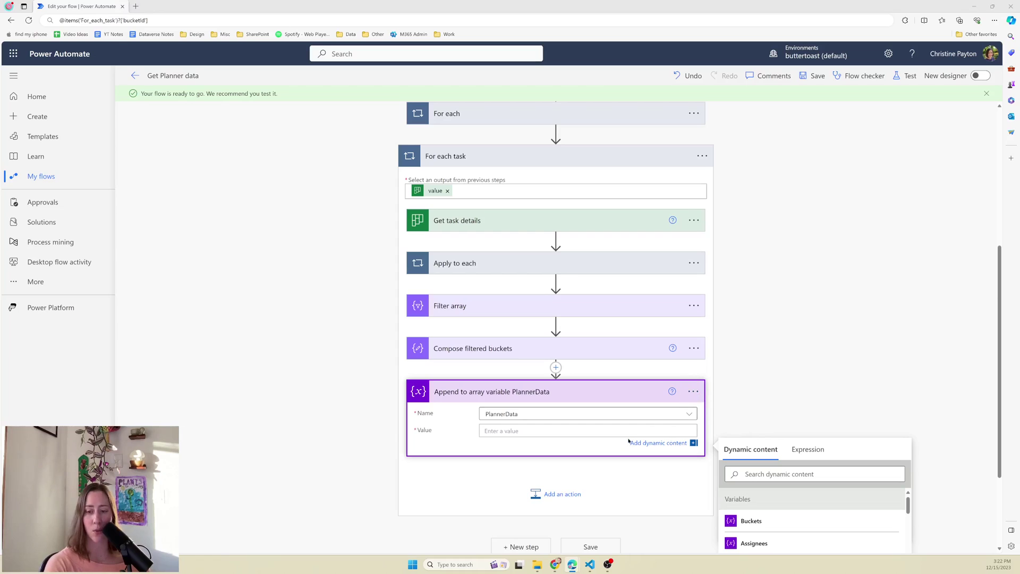
{"action": "scroll", "coordinate": [749, 369], "scroll_direction": "down", "scroll_amount": 2}
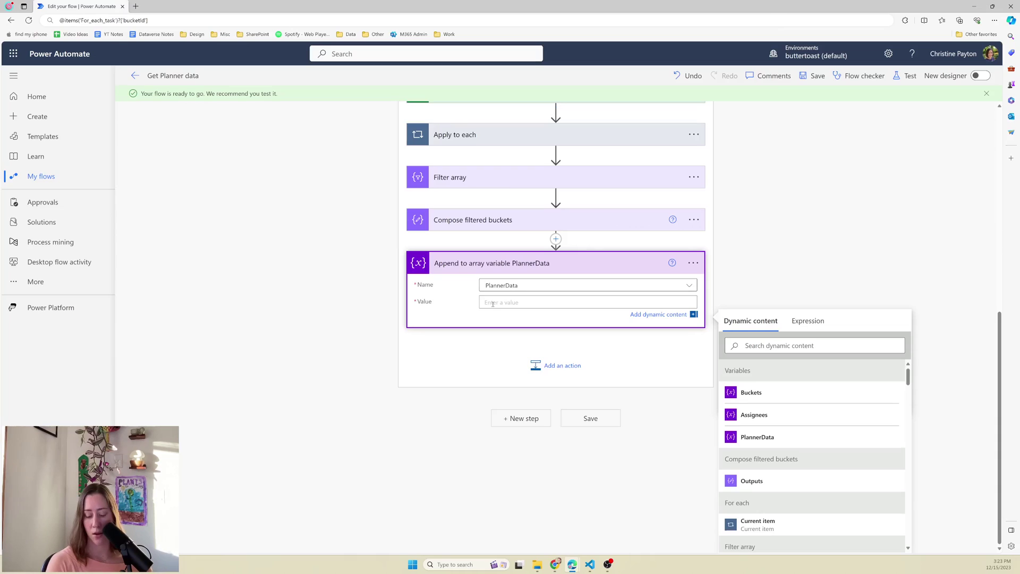
{"action": "type", "text": "{"}
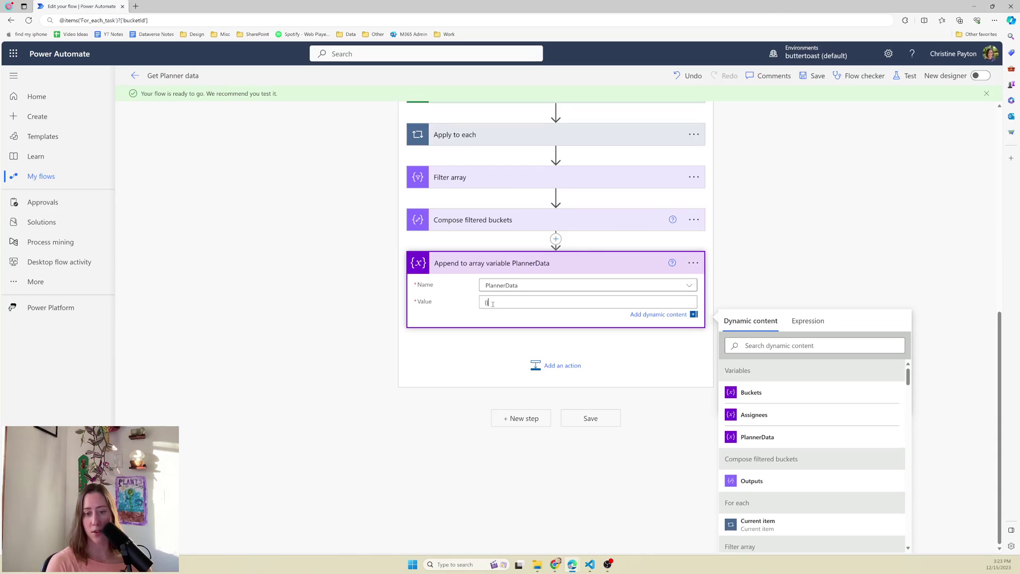
{"action": "key", "text": "Return"}
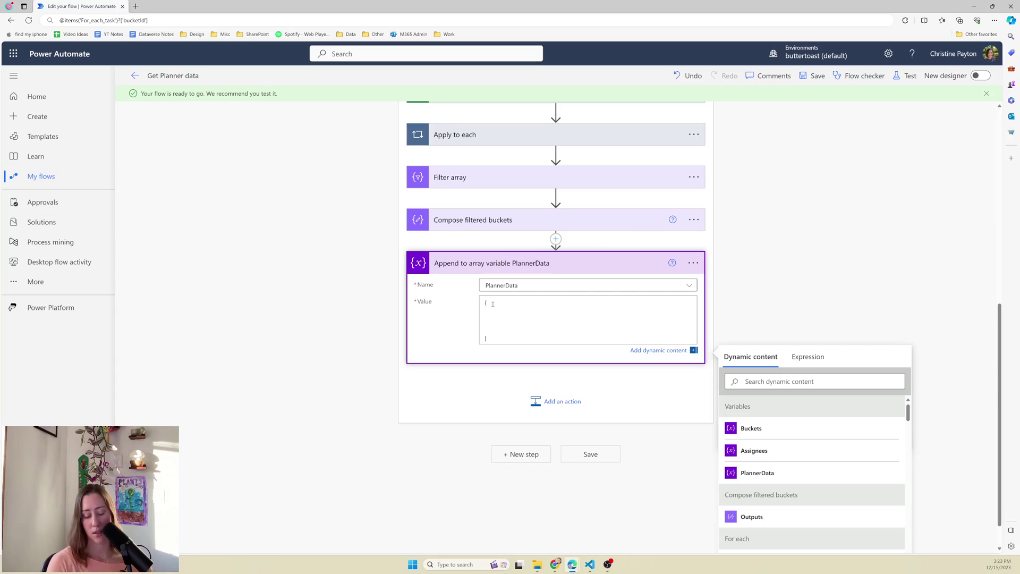
{"action": "type", "text": "\"taskId\":"}
{"action": "left_click", "coordinate": [804, 381]}
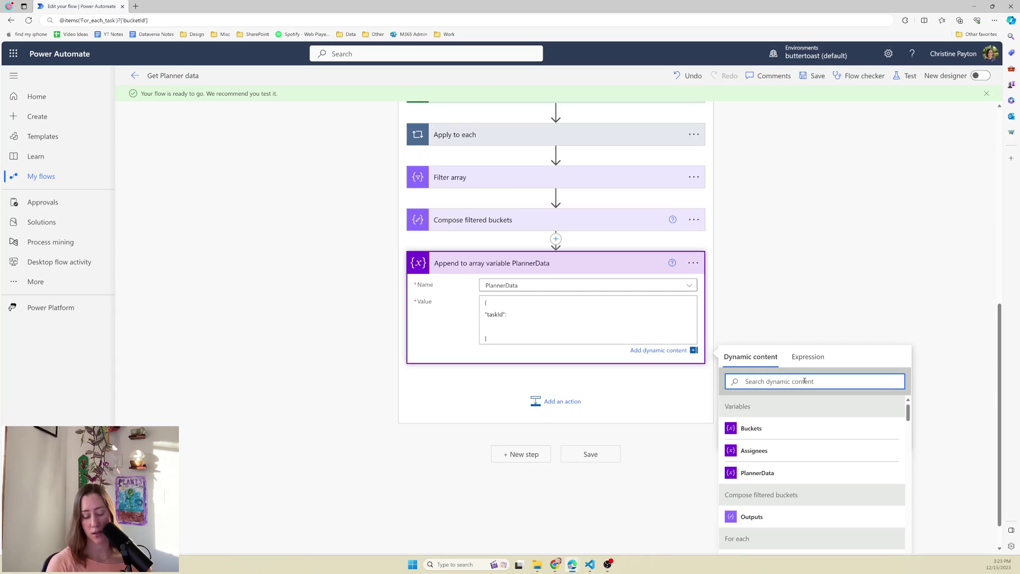
{"action": "type", "text": "id"}
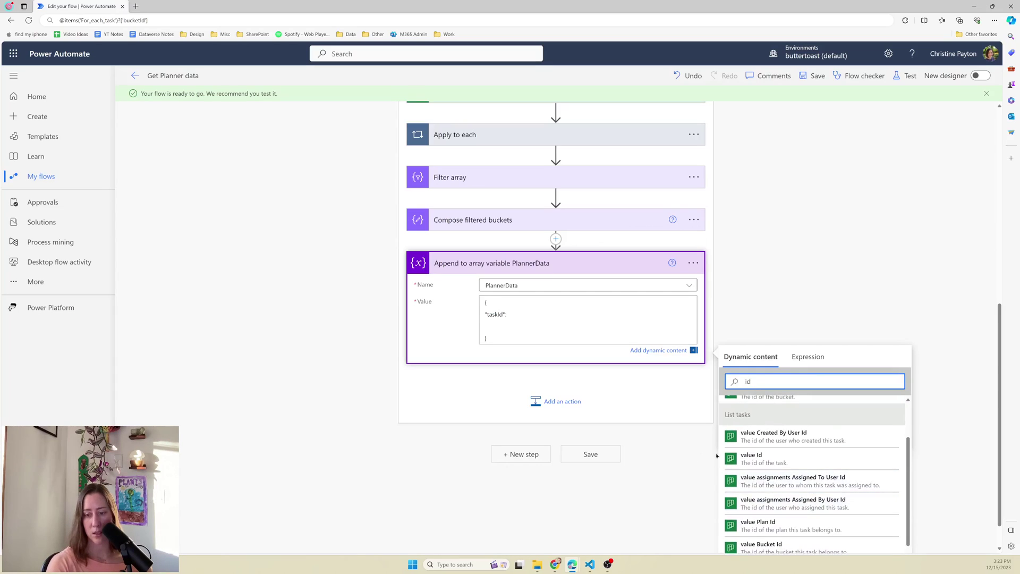
{"action": "left_click", "coordinate": [772, 460]}
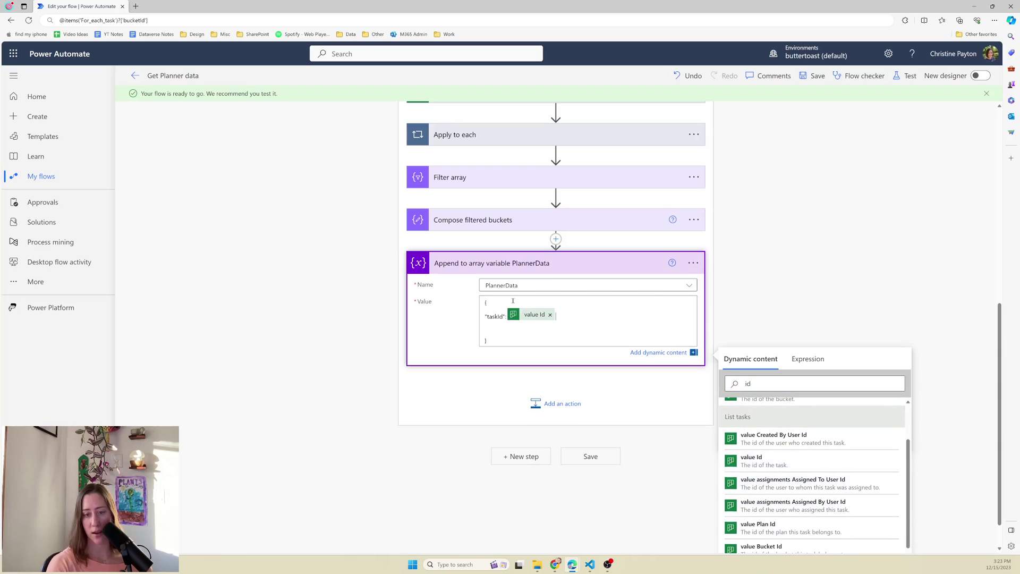
- Add a "taskName" entry to the PlannerData JSON object, set to value Title from List tasks
{"action": "type", "text": ","}
{"action": "key", "text": "Return"}
{"action": "type", "text": "\"taskName\":"}
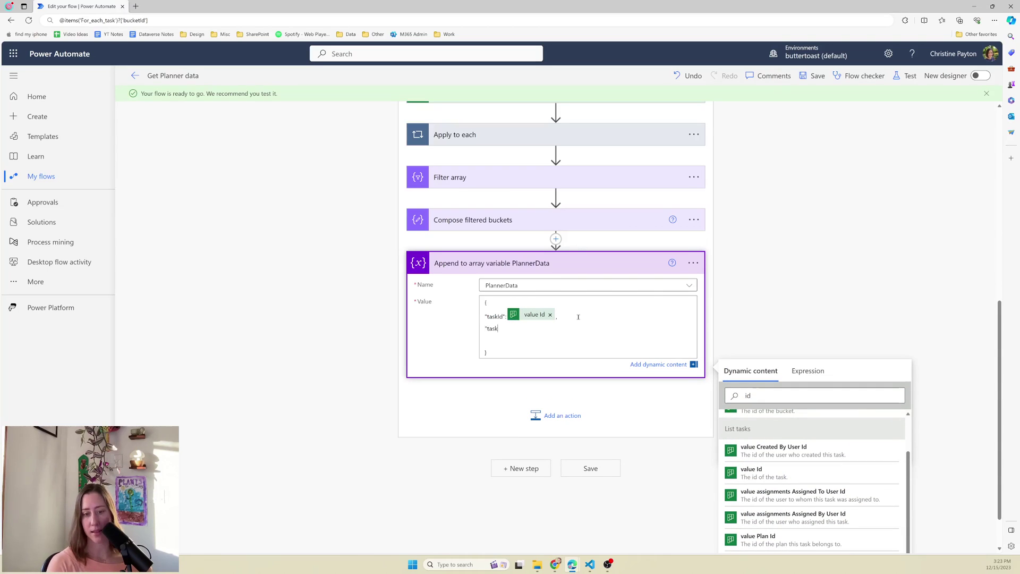
{"action": "left_click", "coordinate": [823, 396]}
{"action": "type", "text": "title"}
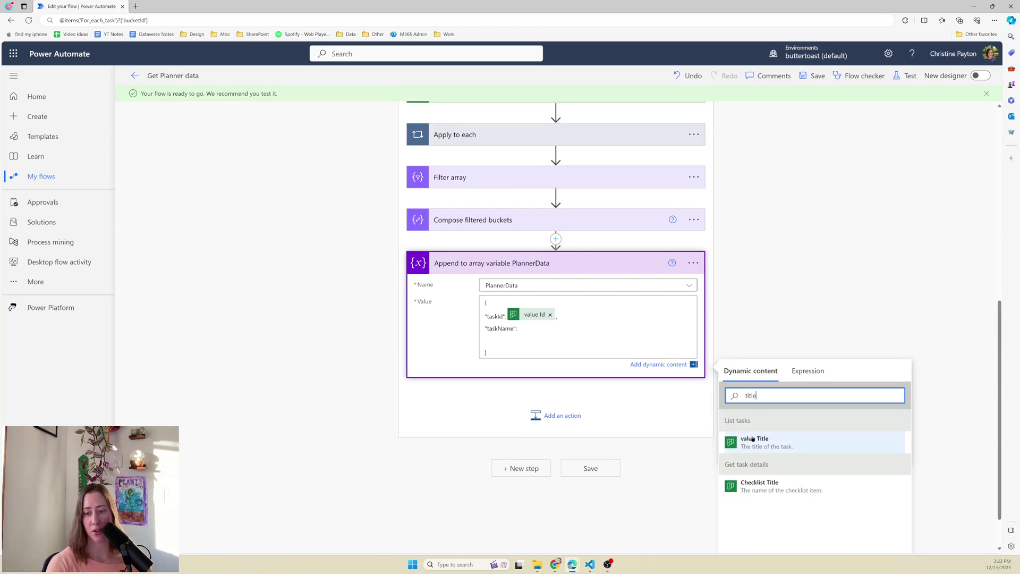
{"action": "left_click", "coordinate": [787, 444]}
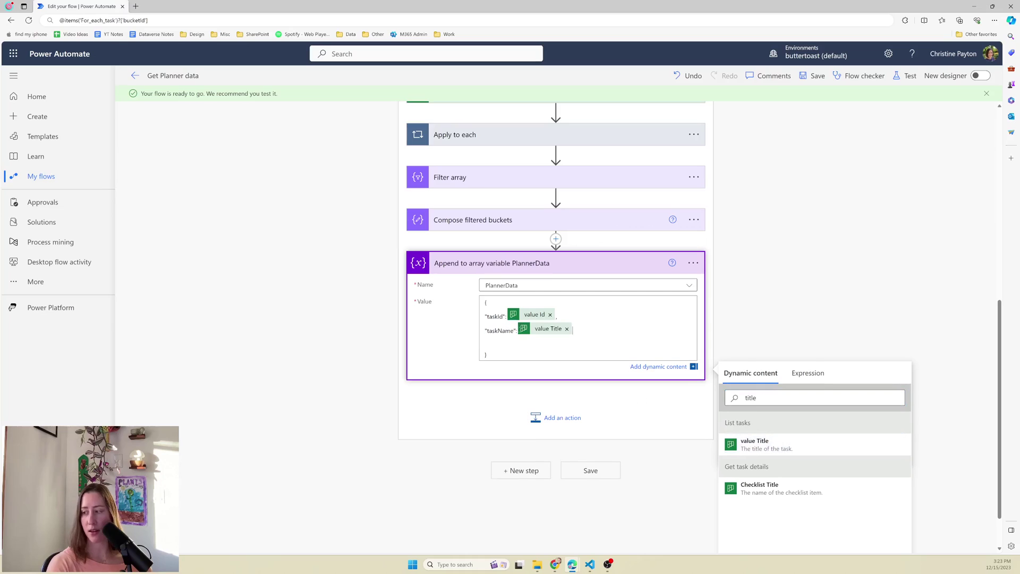
- Add a "taskDescription" entry to the JSON object, set to Description from Get task details
{"action": "type", "text": ","}
{"action": "key", "text": "Return"}
{"action": "type", "text": "\""}
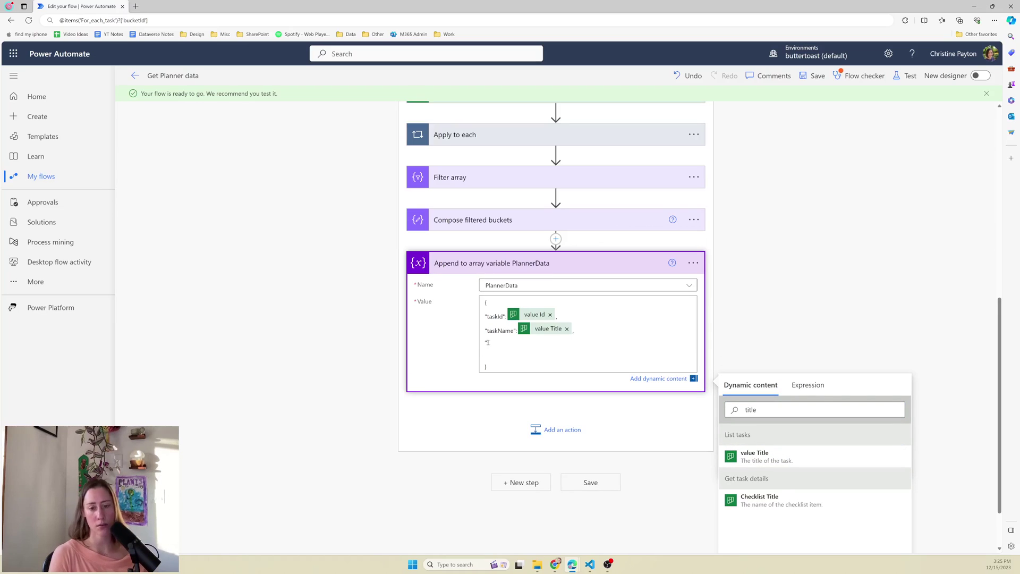
{"action": "type", "text": "taskDescription\":"}
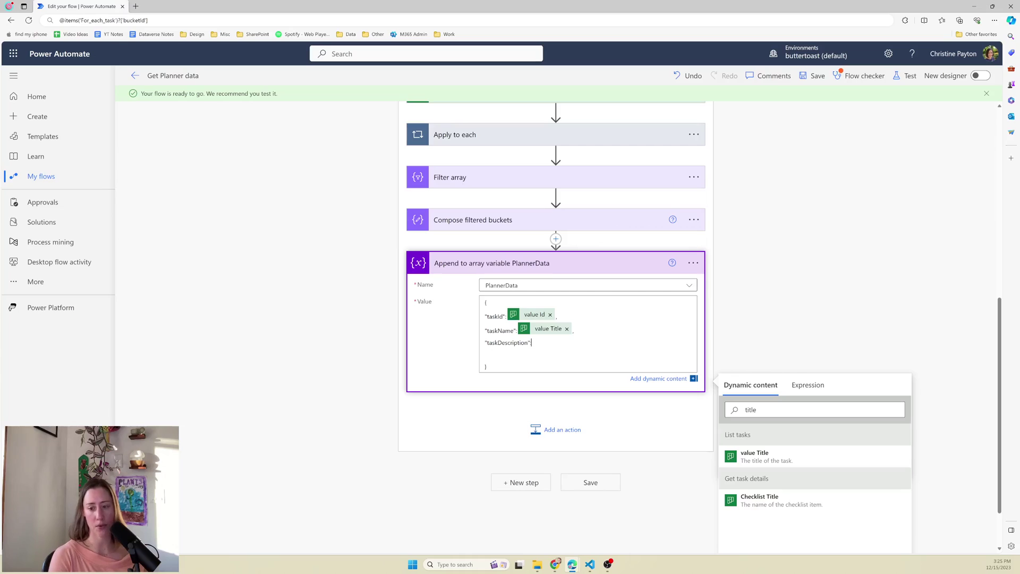
{"action": "left_click", "coordinate": [779, 410]}
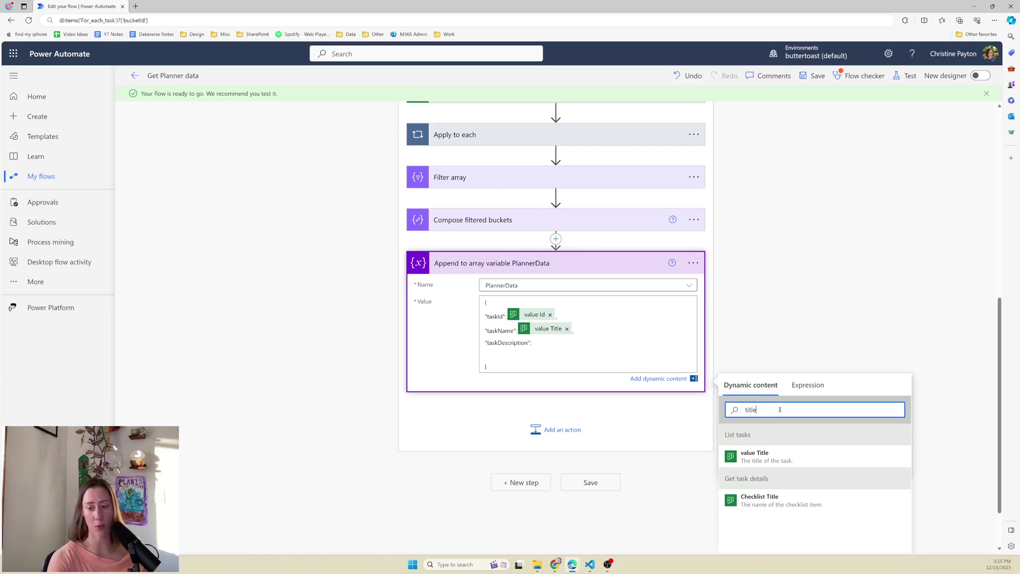
{"action": "key", "text": "ctrl+a"}
{"action": "type", "text": "descr"}
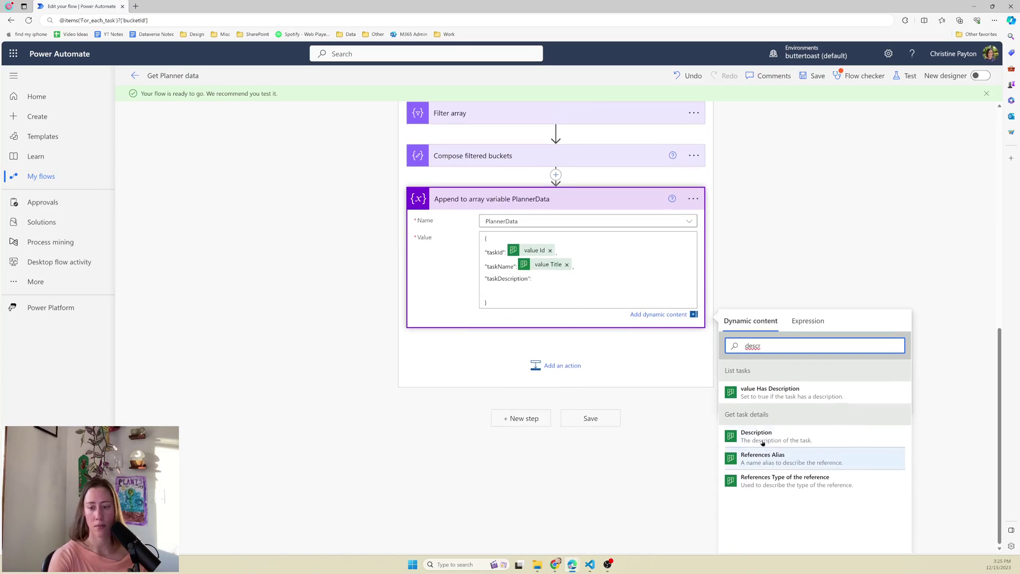
{"action": "left_click", "coordinate": [757, 437]}
- Add a "taskProgress" entry to the JSON object, set to value Percent Complete from List tasks
{"action": "left_click", "coordinate": [616, 278]}
{"action": "type", "text": ","}
{"action": "key", "text": "Return"}
{"action": "type", "text": "ta"}
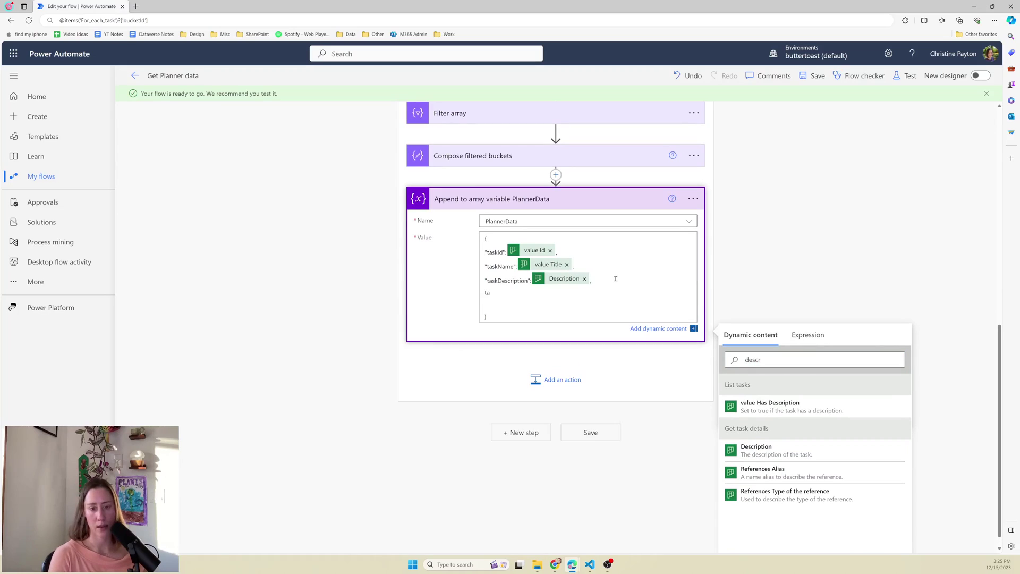
{"action": "key", "text": "BackSpace"}
{"action": "key", "text": "BackSpace"}
{"action": "type", "text": "\"taskProgress\":"}
{"action": "left_click", "coordinate": [793, 359]}
{"action": "key", "text": "ctrl+a"}
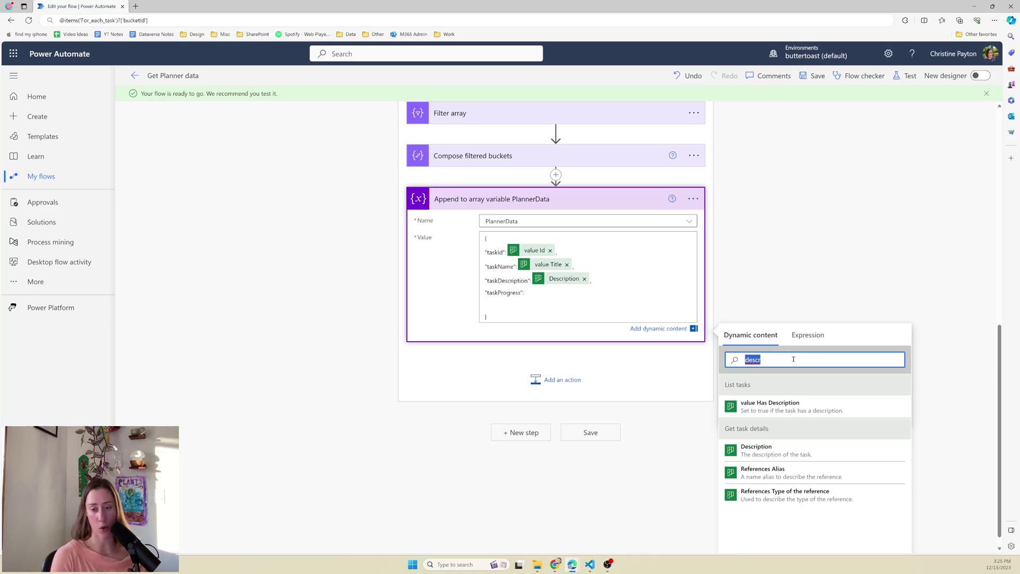
{"action": "type", "text": "perce"}
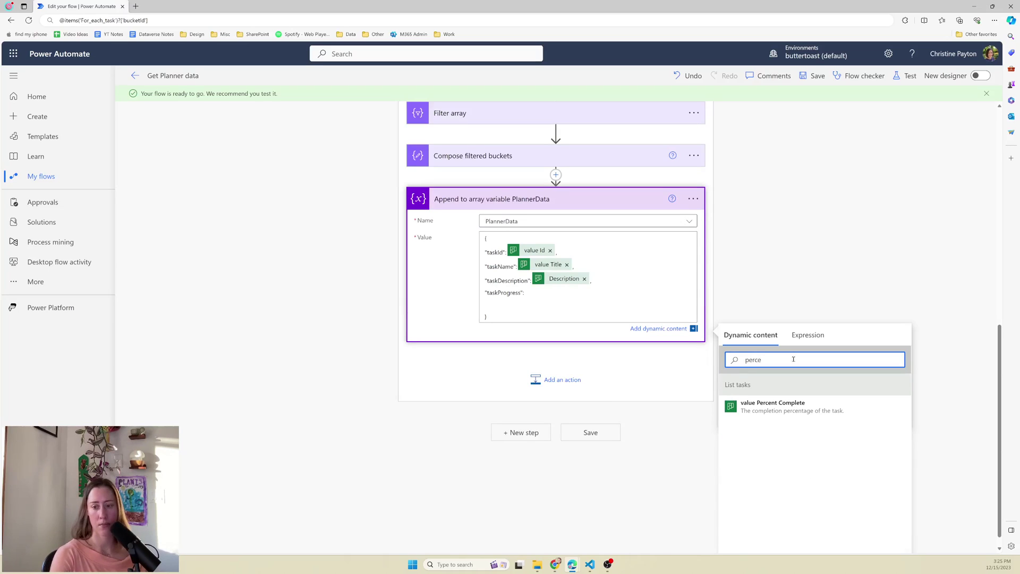
{"action": "left_click", "coordinate": [768, 407]}
- Add a "taskStart" entry to the JSON object, set to value Start Date Time from List tasks
{"action": "type", "text": ","}
{"action": "key", "text": "Return"}
{"action": "type", "text": "\""}
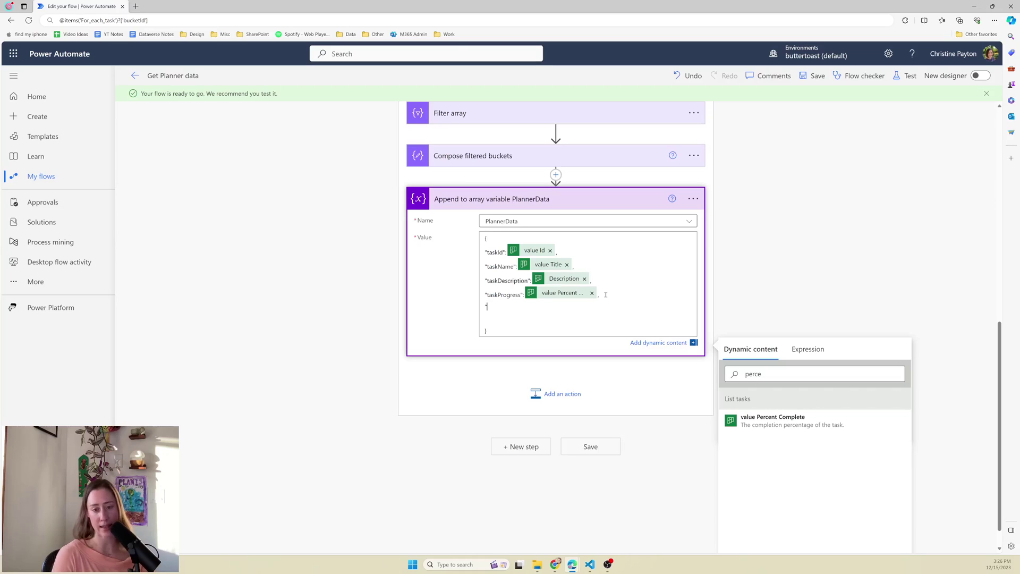
{"action": "type", "text": "taskStart\":"}
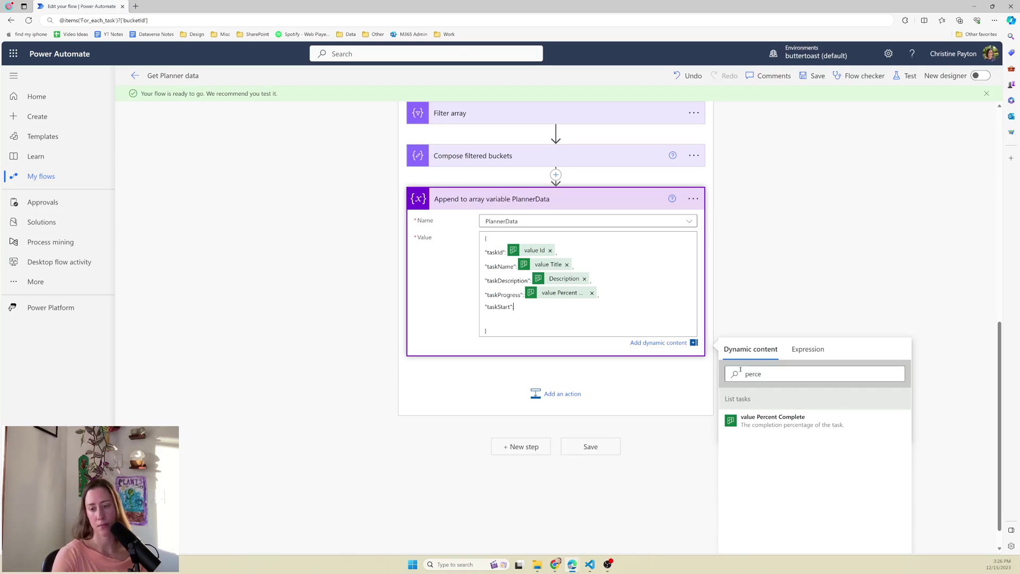
{"action": "left_click", "coordinate": [740, 369]}
{"action": "key", "text": "ctrl+a"}
{"action": "type", "text": "start"}
{"action": "left_click", "coordinate": [771, 420]}
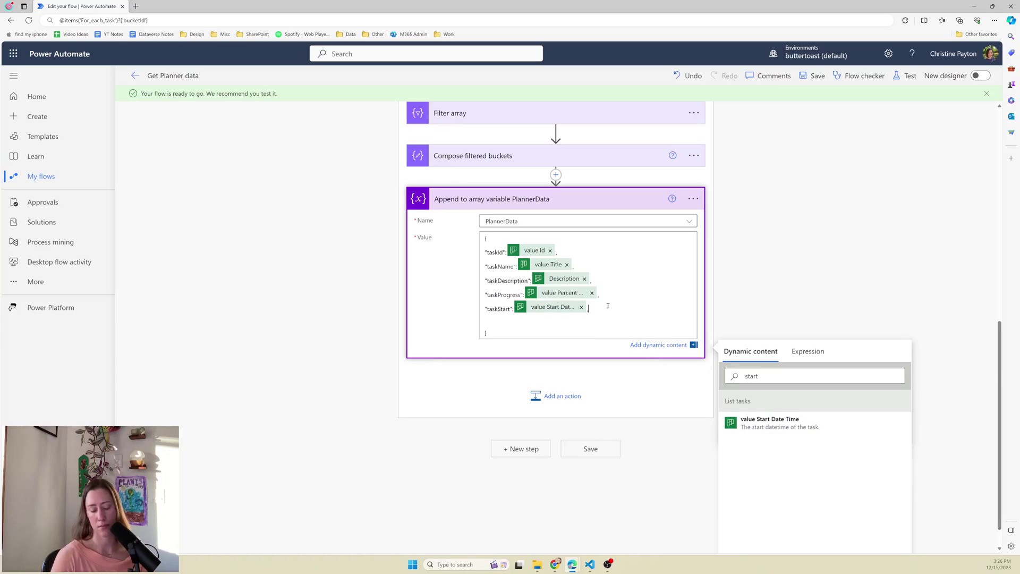
- Add a "taskDue" entry to the JSON object, set to value Due Date Time from List tasks
{"action": "type", "text": ","}
{"action": "key", "text": "Return"}
{"action": "type", "text": "\"taskDue"}
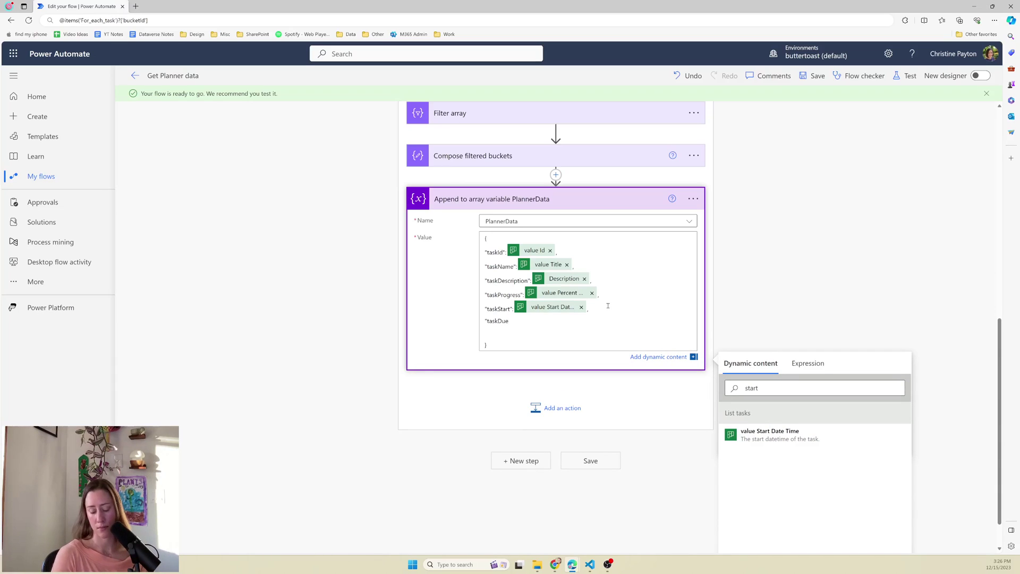
{"action": "type", "text": "\":"}
{"action": "left_click", "coordinate": [797, 388]}
{"action": "key", "text": "ctrl+a"}
{"action": "type", "text": "due"}
{"action": "left_click", "coordinate": [771, 434]}
- Add a "taskComplete" entry to the JSON object, set to value Completed Date Time from List tasks
{"action": "type", "text": ","}
{"action": "key", "text": "Return"}
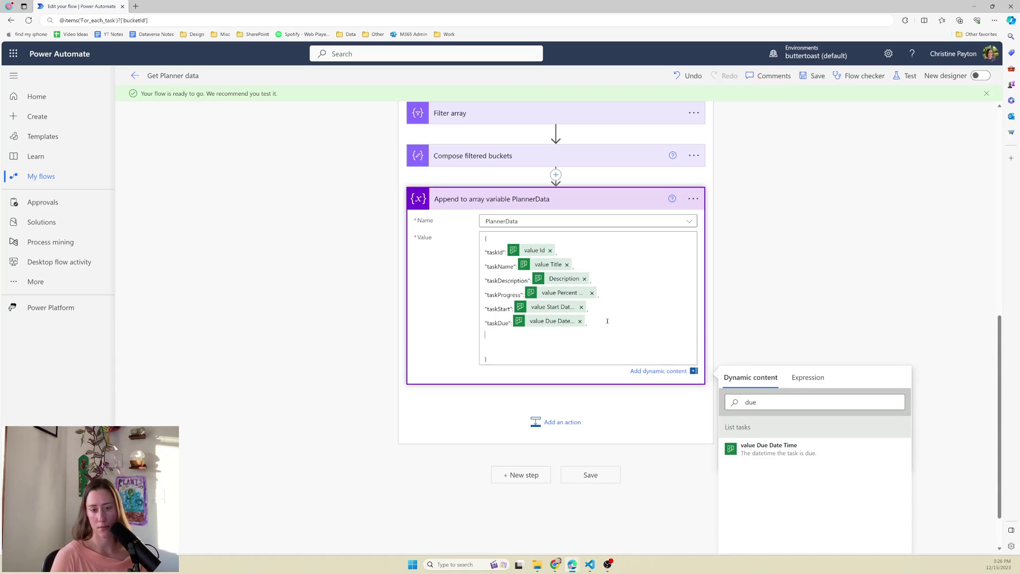
{"action": "type", "text": "\"taskComplete"}
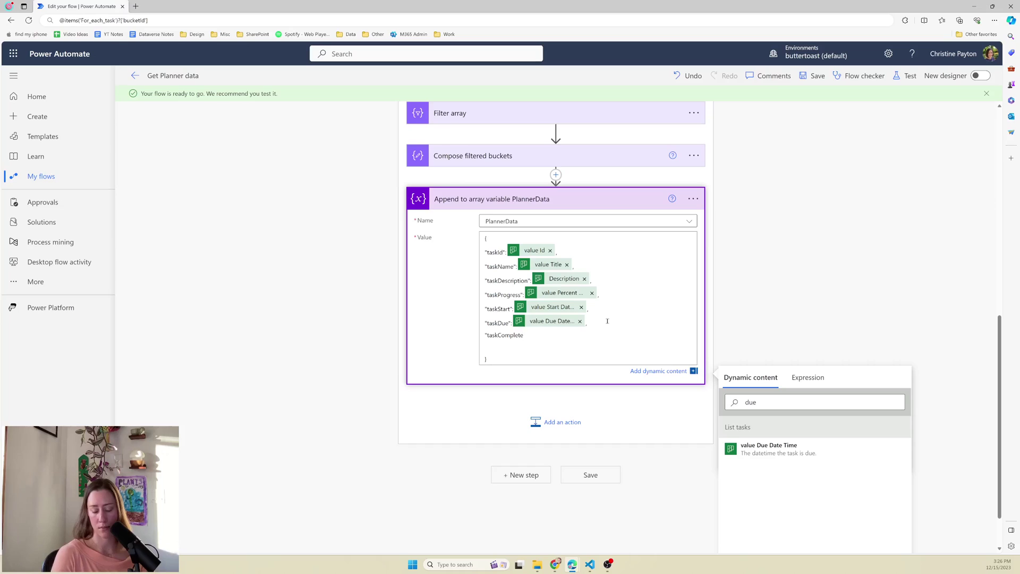
{"action": "left_click", "coordinate": [781, 402]}
{"action": "key", "text": "ctrl+a"}
{"action": "type", "text": "compl"}
{"action": "left_click", "coordinate": [775, 448]}
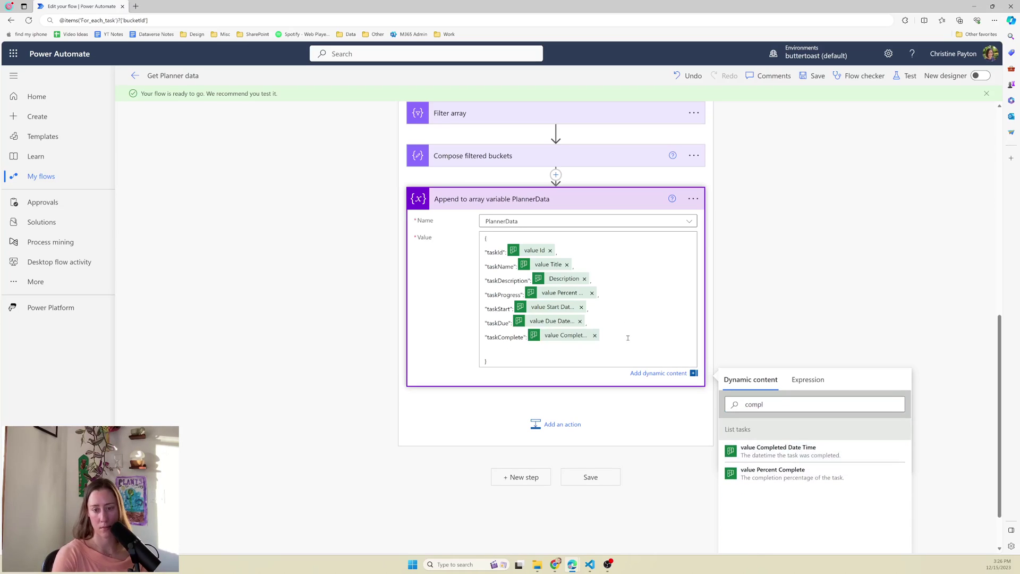
- Add an "assignees" entry to the JSON object, set to the Assignees variable
{"action": "type", "text": ","}
{"action": "key", "text": "Return"}
{"action": "type", "text": "\"assignees\":"}
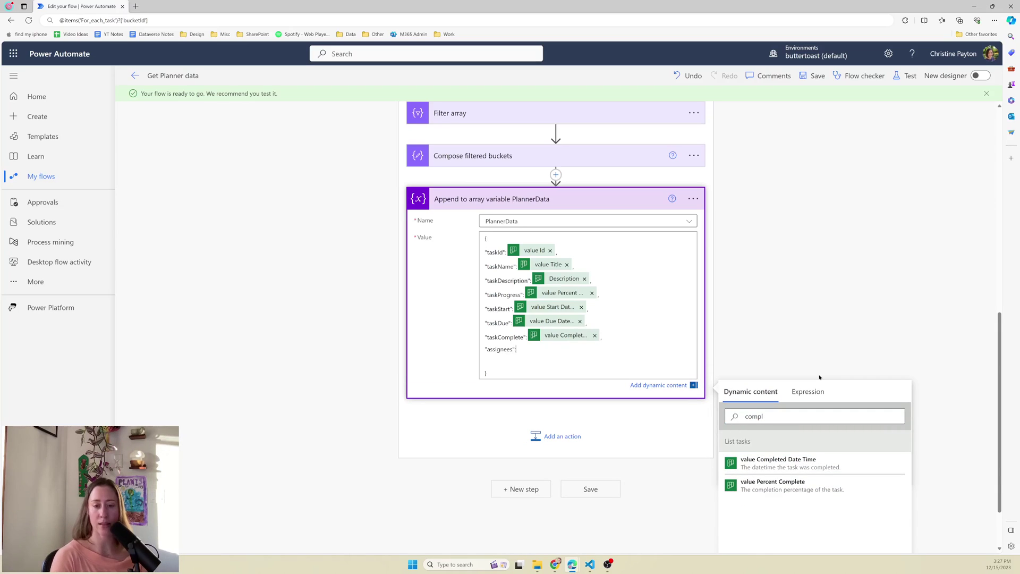
{"action": "left_click", "coordinate": [792, 414]}
{"action": "key", "text": "ctrl+a"}
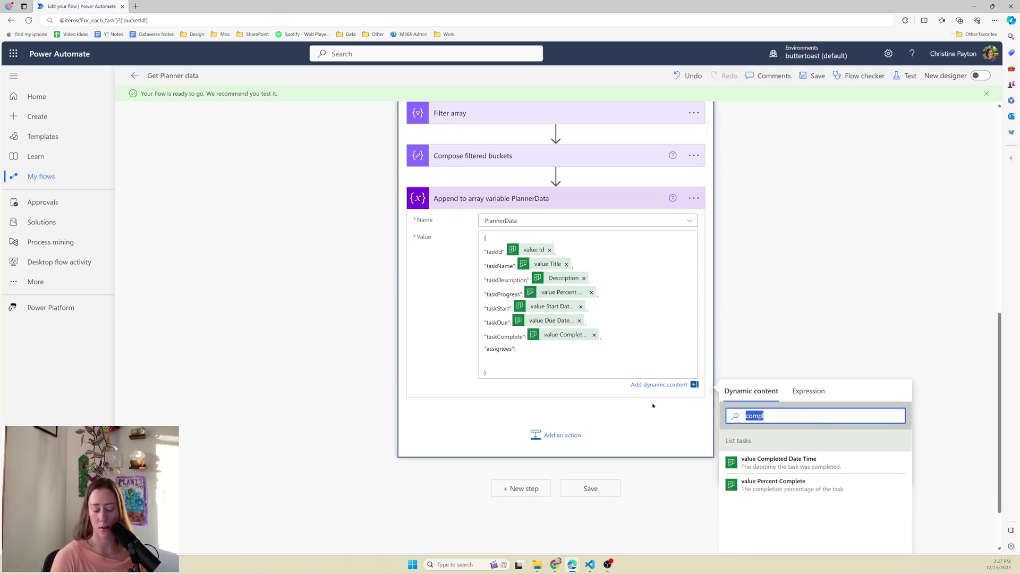
{"action": "key", "text": "BackSpace"}
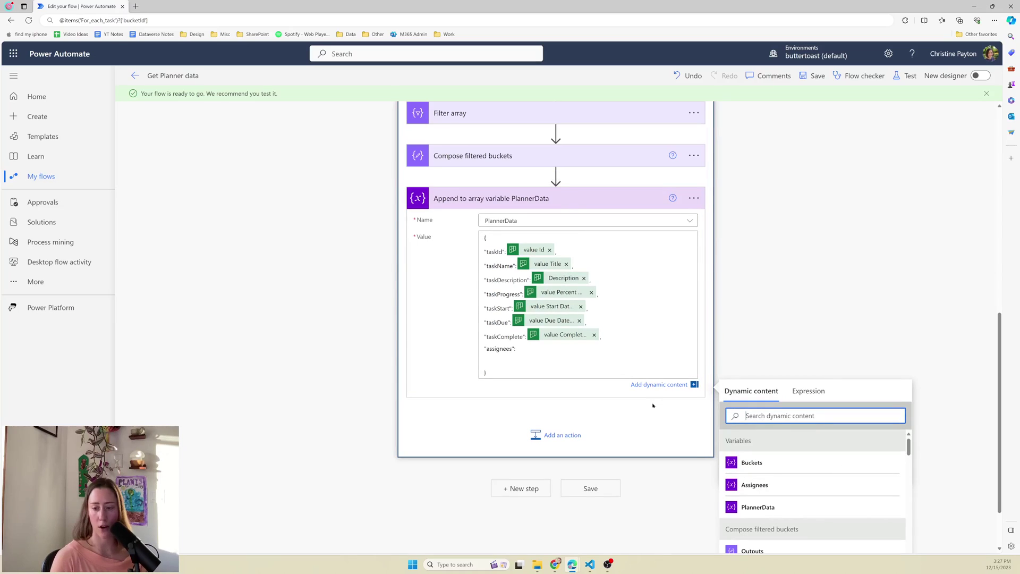
{"action": "left_click", "coordinate": [774, 490]}
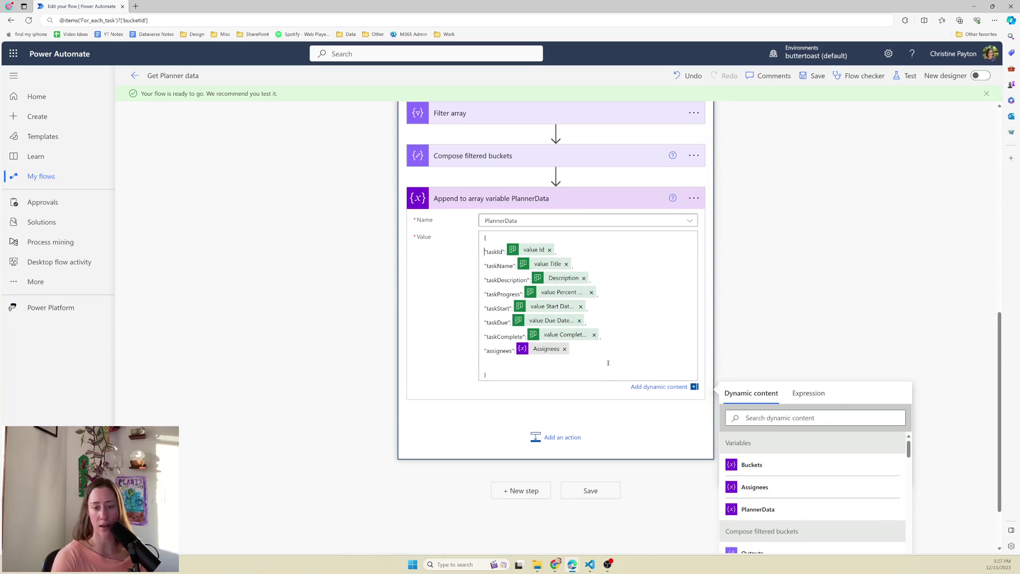
- Add a "subtasks" entry to the JSON object, set to Checklist from Get task details
{"action": "type", "text": ","}
{"action": "key", "text": "Return"}
{"action": "type", "text": "\"subtasks\":"}
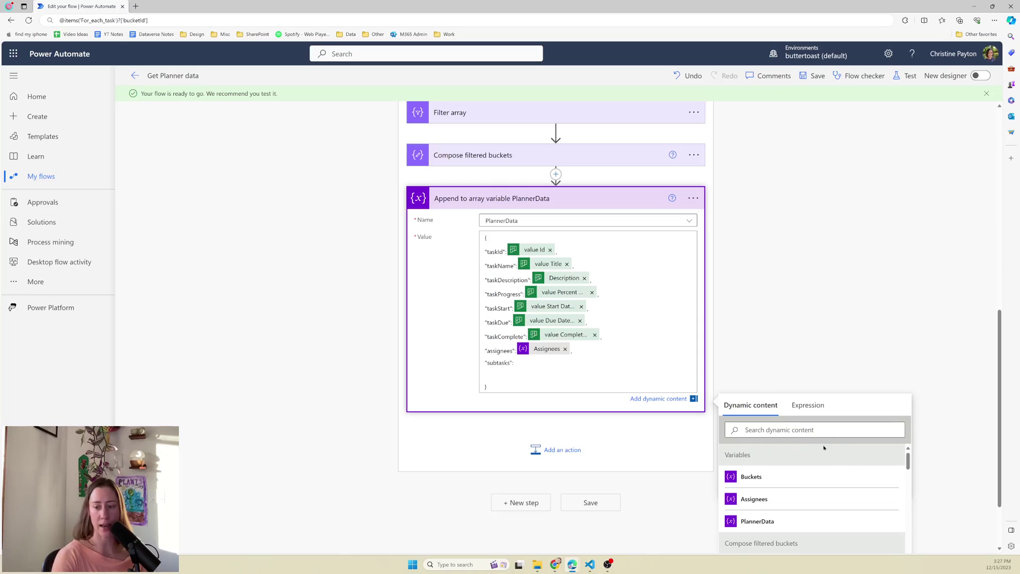
{"action": "left_click", "coordinate": [814, 431]}
{"action": "type", "text": "che"}
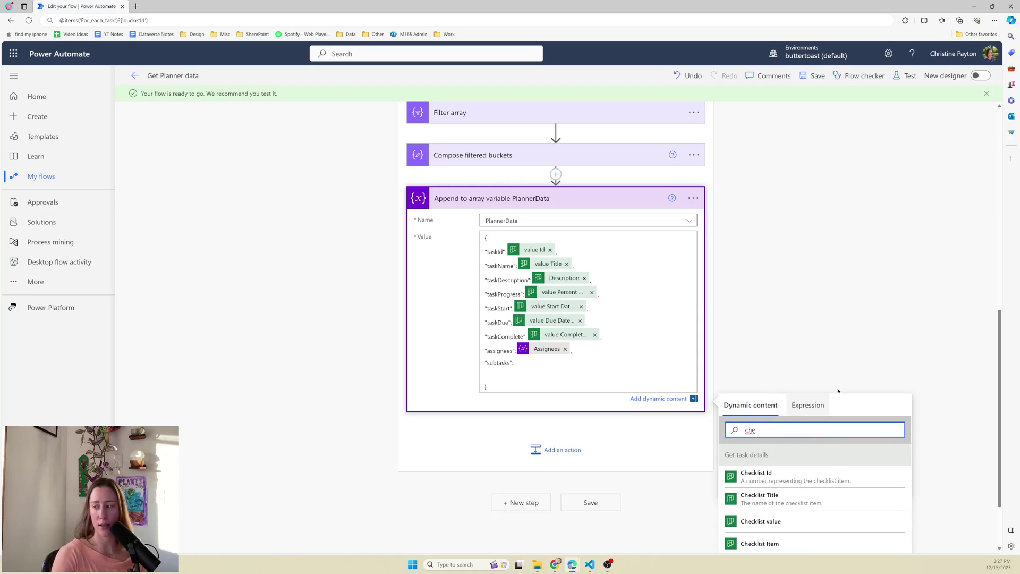
{"action": "scroll", "coordinate": [802, 515], "scroll_direction": "down", "scroll_amount": 1}
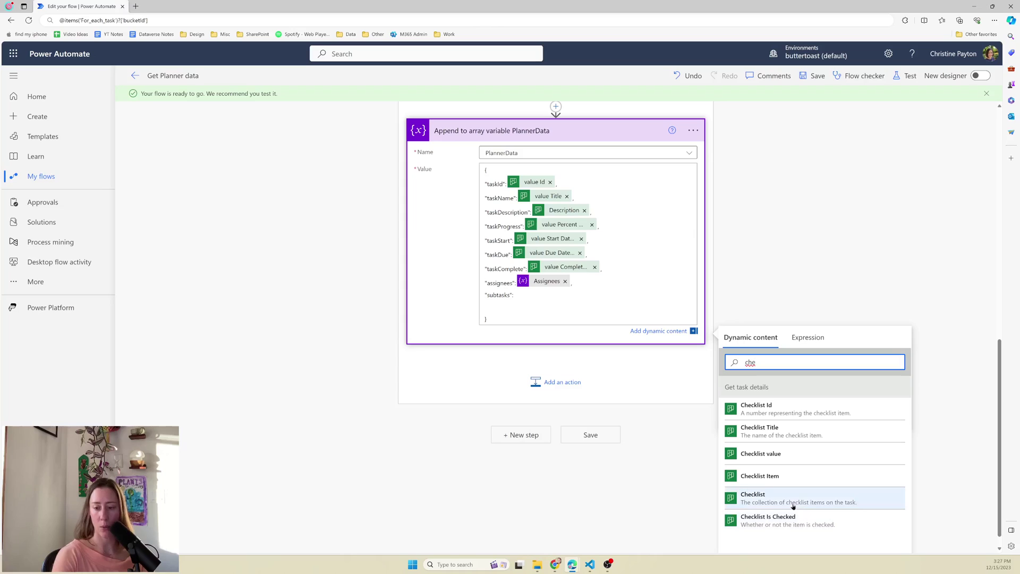
{"action": "left_click", "coordinate": [750, 499]}
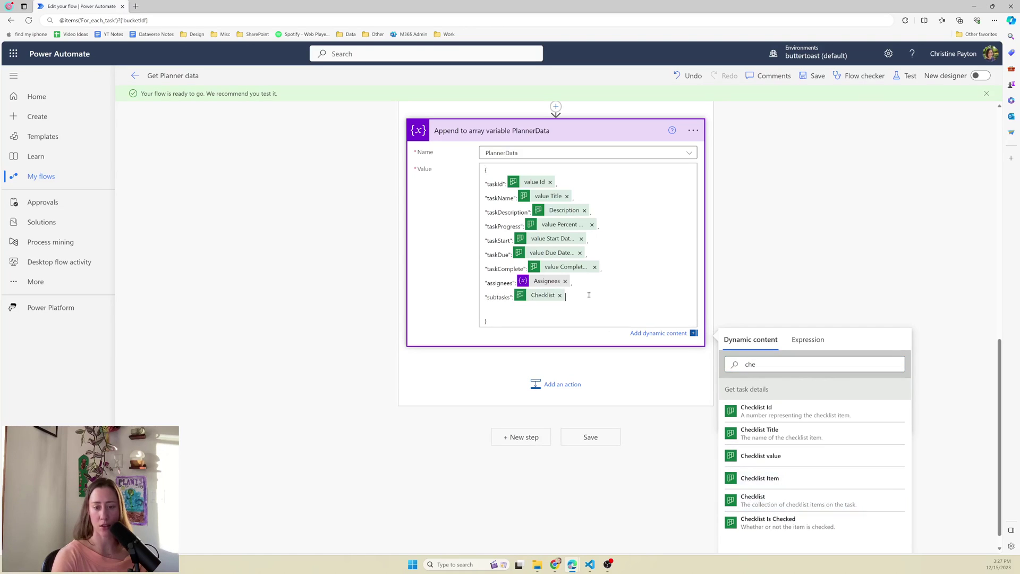
- Add a "buckets" entry to the JSON object, set to Outputs from Compose filtered buckets
{"action": "type", "text": ","}
{"action": "key", "text": "Return"}
{"action": "type", "text": "\"buckets\":"}
{"action": "left_click", "coordinate": [751, 376]}
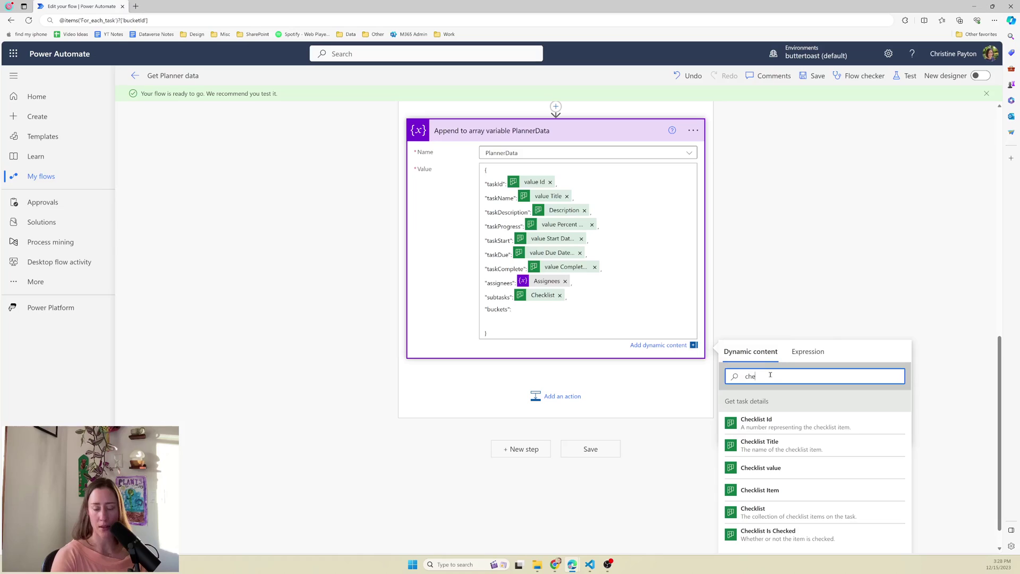
{"action": "double_click", "coordinate": [752, 375]}
{"action": "key", "text": "BackSpace"}
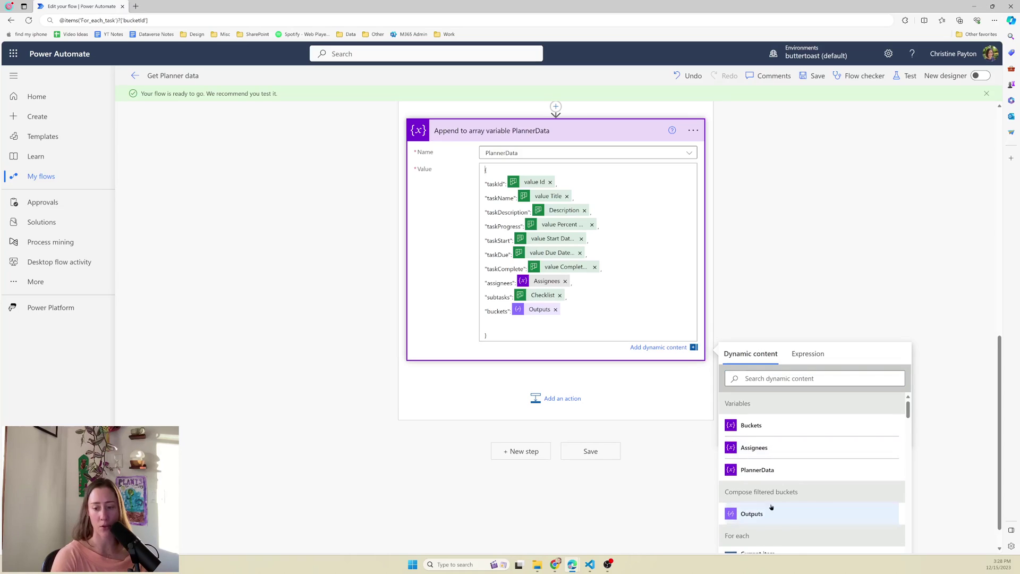
{"action": "left_click", "coordinate": [767, 512]}
{"action": "left_click", "coordinate": [572, 306]}
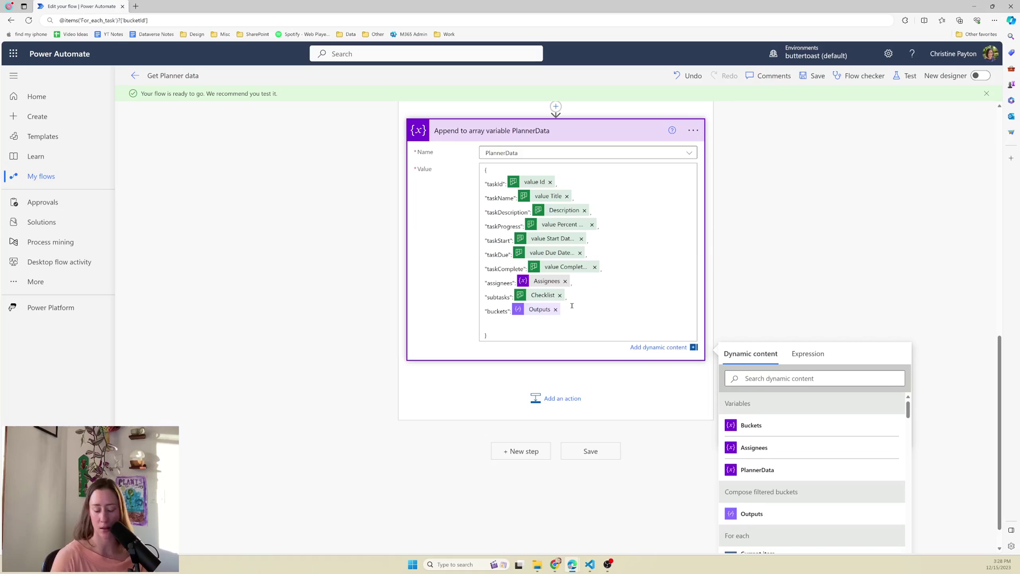
{"action": "type", "text": ","}
{"action": "key", "text": "Return"}
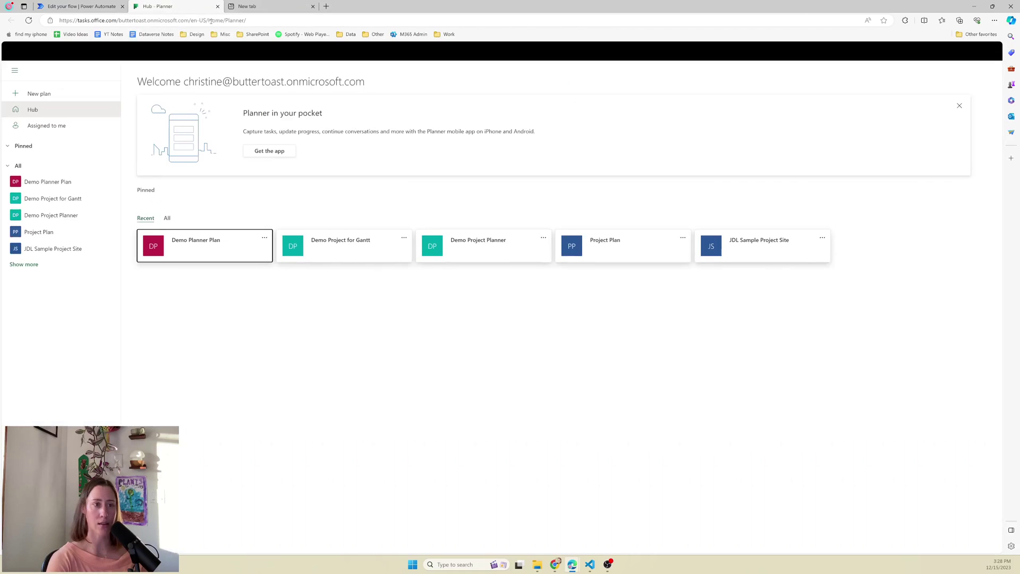
- In Planner, open the "Identify goals and objectives" task of Demo Planner Plan and add the Pending label to it
{"action": "left_click", "coordinate": [232, 229]}
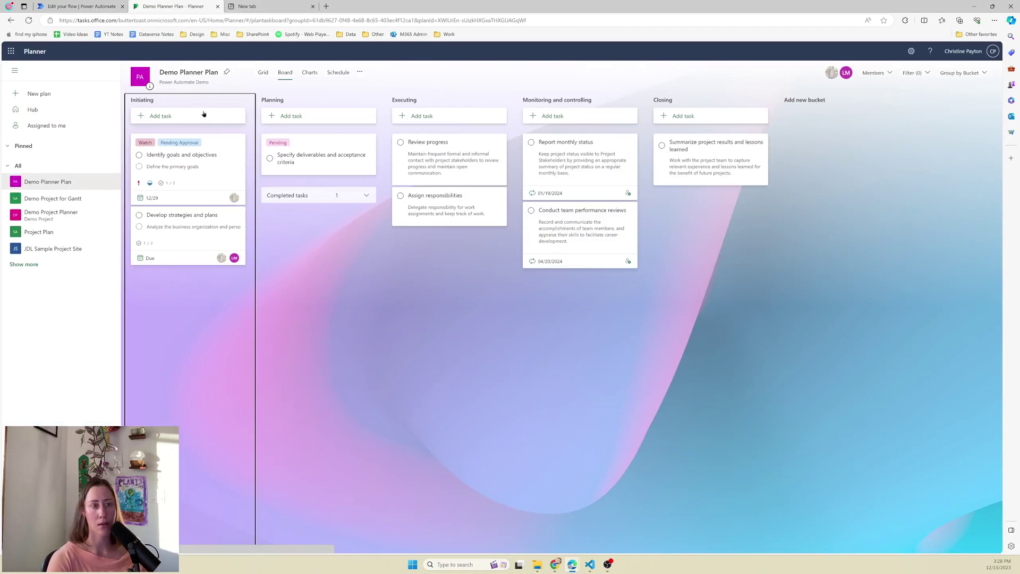
{"action": "left_click", "coordinate": [199, 148]}
{"action": "left_click", "coordinate": [440, 139]}
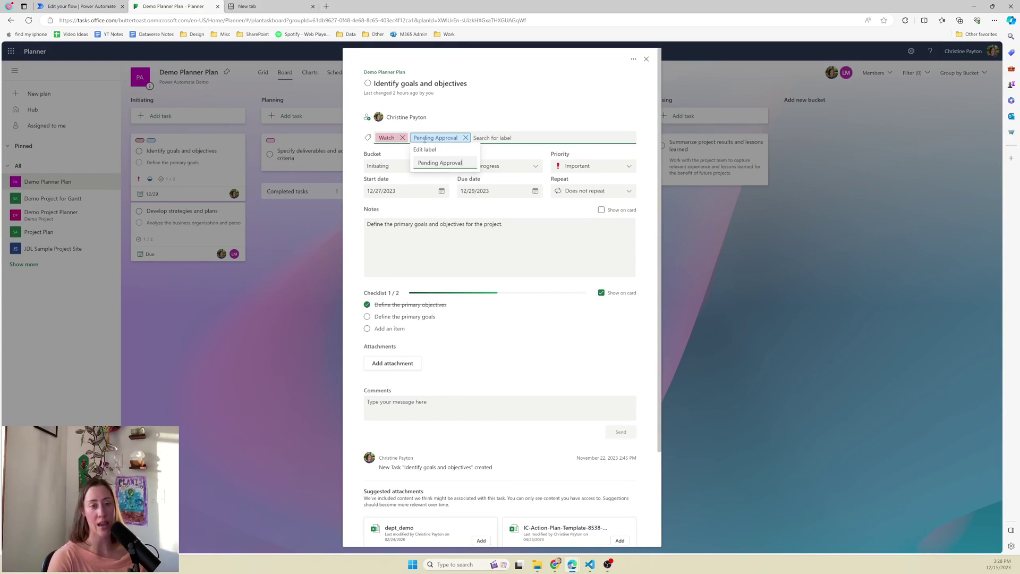
{"action": "key", "text": "Return"}
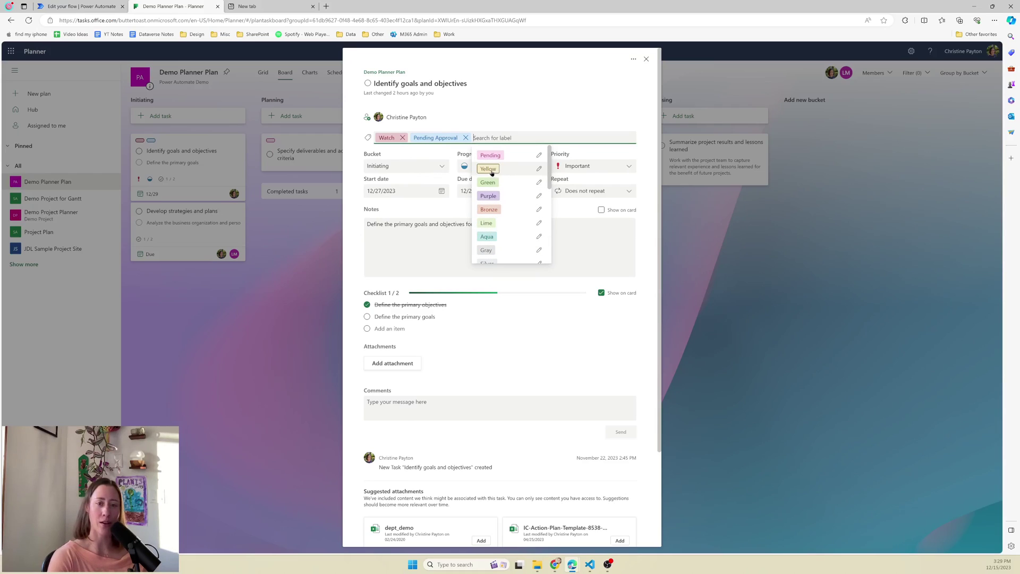
{"action": "scroll", "coordinate": [505, 178], "scroll_direction": "down", "scroll_amount": 2}
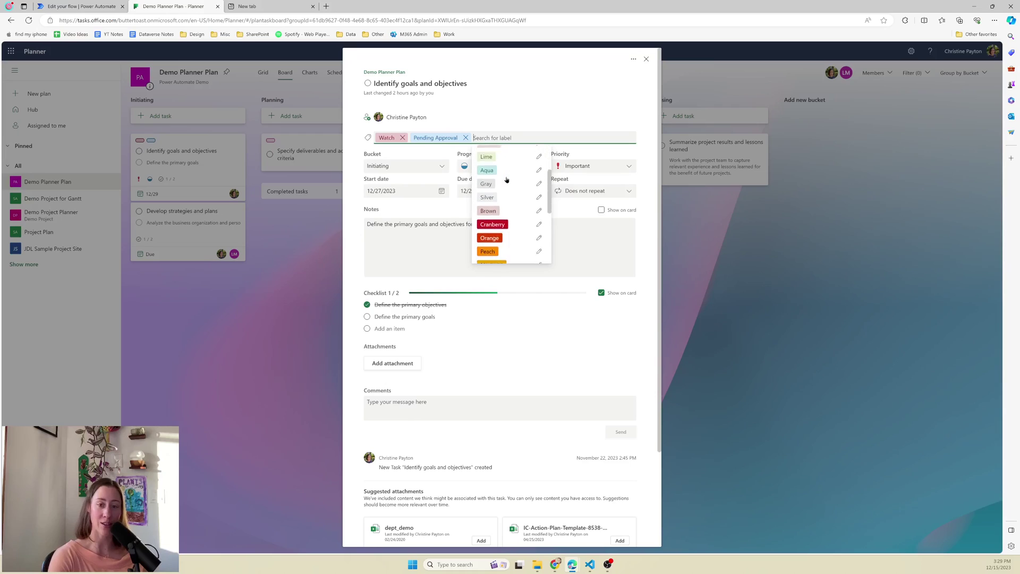
{"action": "scroll", "coordinate": [504, 181], "scroll_direction": "down", "scroll_amount": 3}
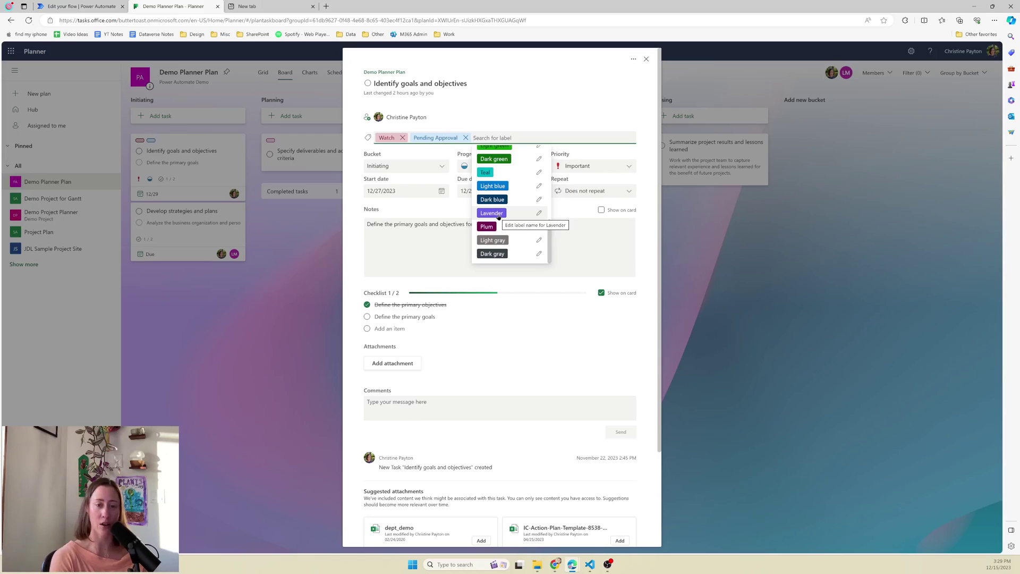
{"action": "scroll", "coordinate": [498, 216], "scroll_direction": "up", "scroll_amount": 5}
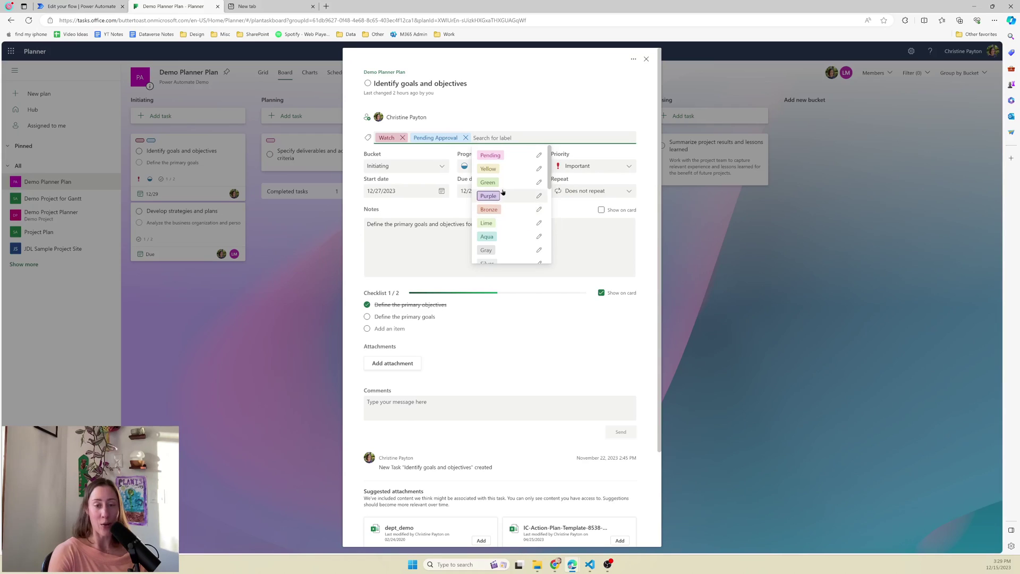
{"action": "left_click", "coordinate": [489, 155]}
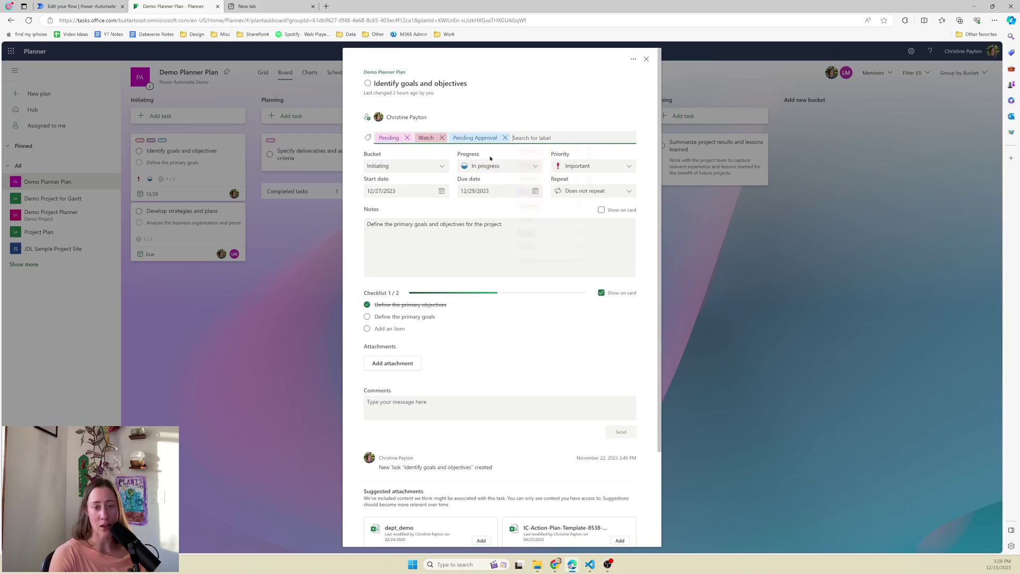
- Rename the task's Pending label to Pink
{"action": "left_click", "coordinate": [389, 138]}
{"action": "double_click", "coordinate": [409, 160]}
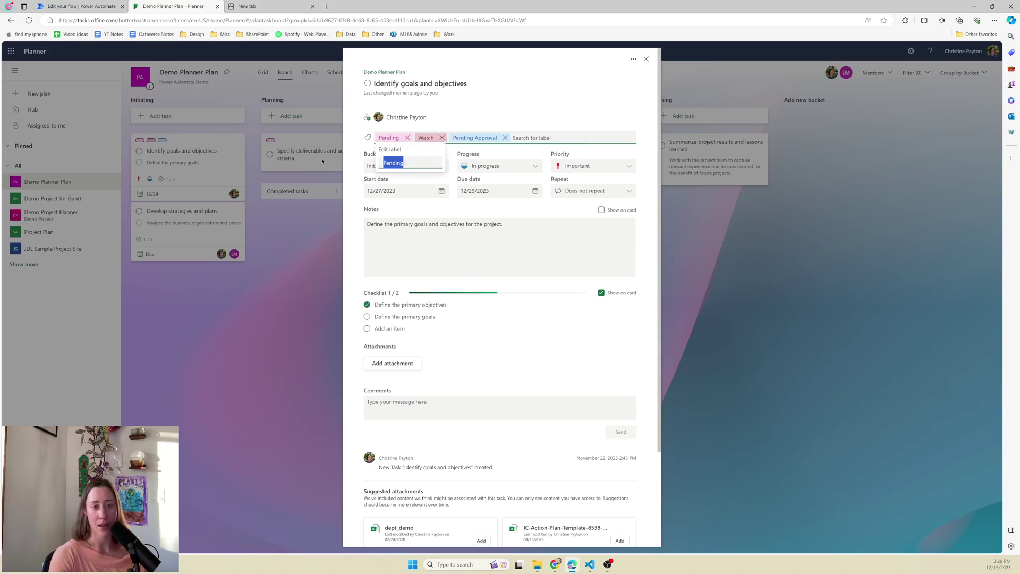
{"action": "key", "text": "BackSpace"}
{"action": "type", "text": "Pink"}
{"action": "key", "text": "Return"}
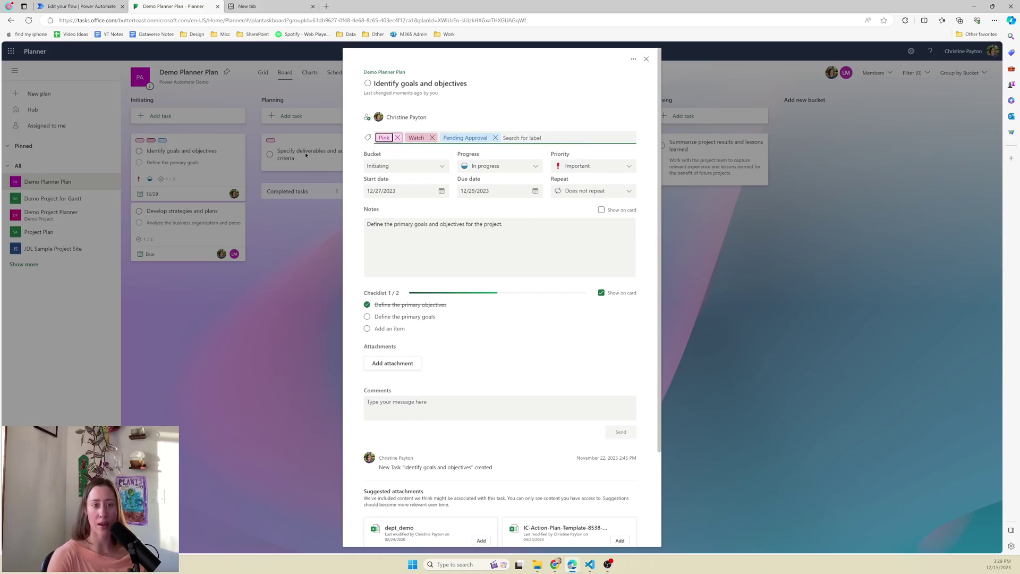
- Rename the Pink label back to Pending and look through the other available label colours
{"action": "left_click", "coordinate": [386, 138]}
{"action": "double_click", "coordinate": [396, 163]}
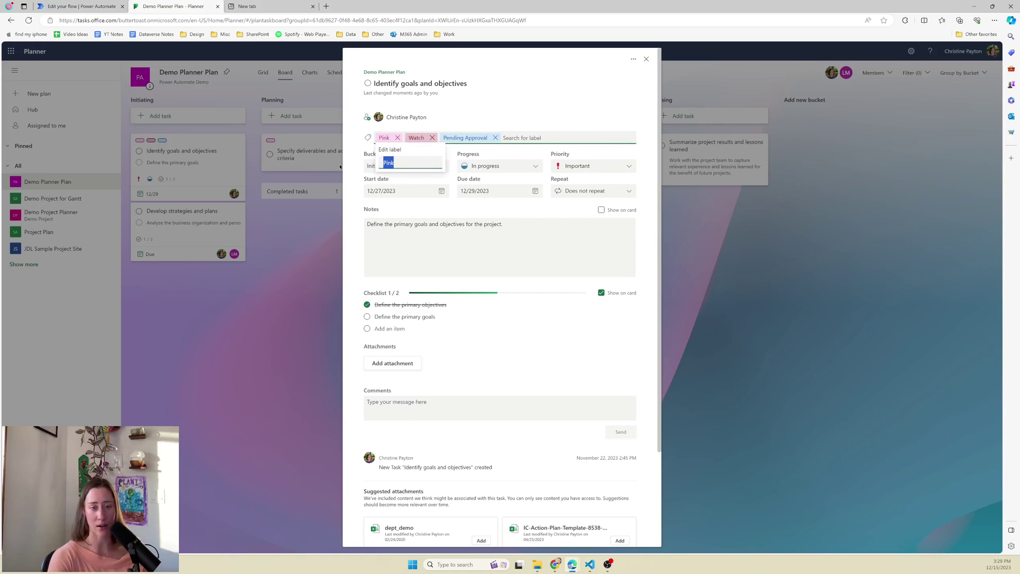
{"action": "type", "text": "Pending"}
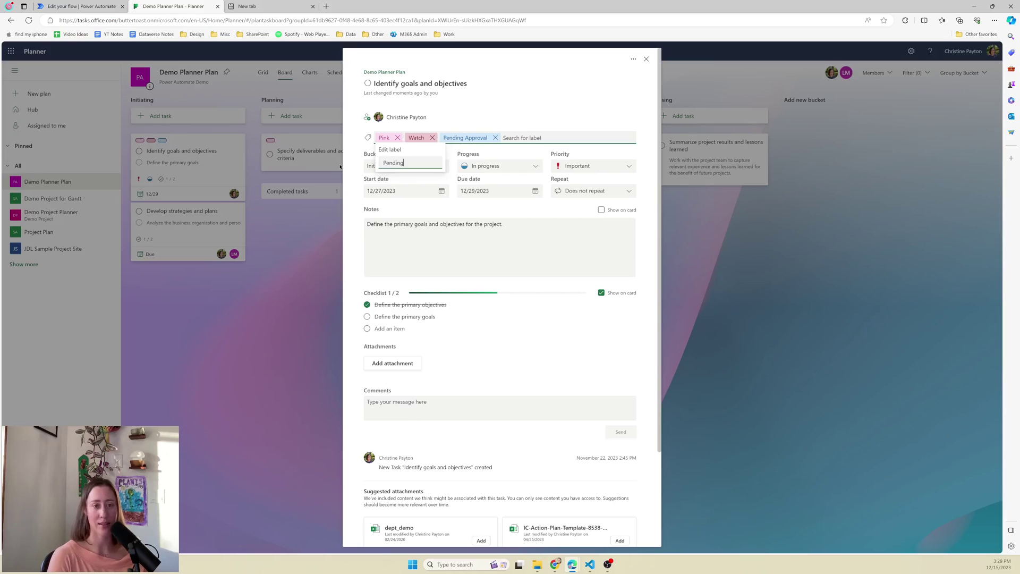
{"action": "key", "text": "Return"}
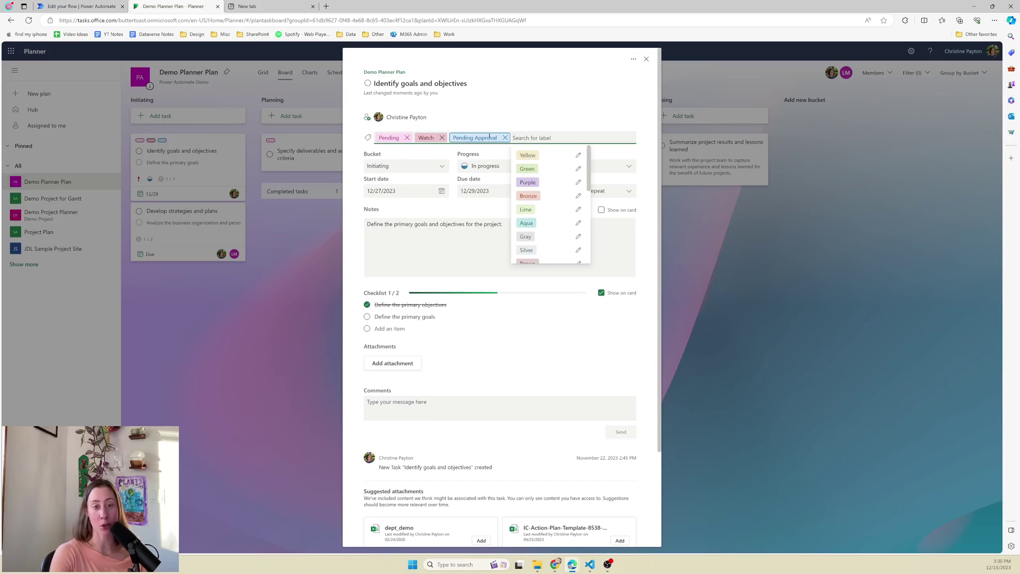
{"action": "scroll", "coordinate": [543, 194], "scroll_direction": "down", "scroll_amount": 3}
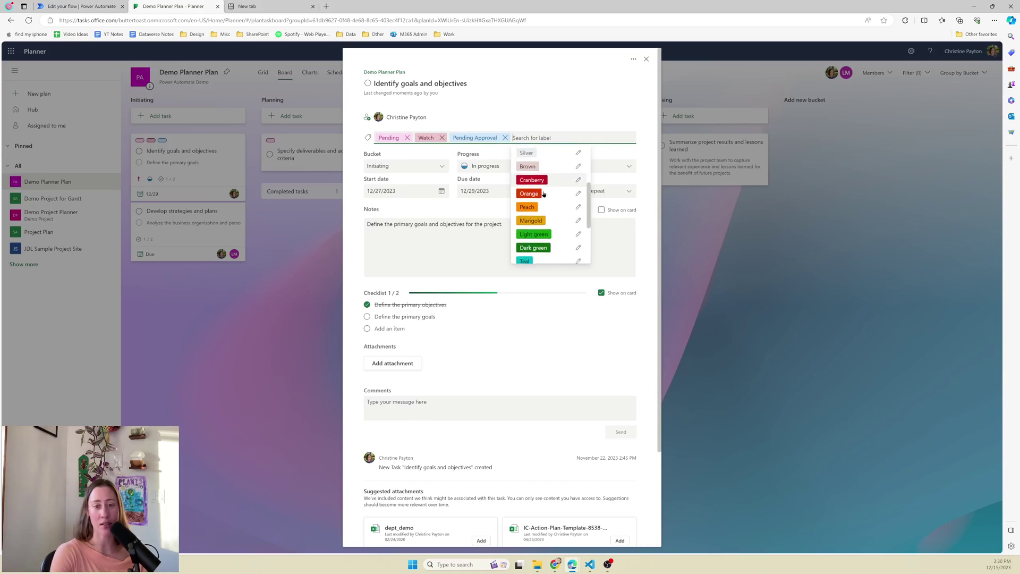
{"action": "scroll", "coordinate": [544, 194], "scroll_direction": "down", "scroll_amount": 3}
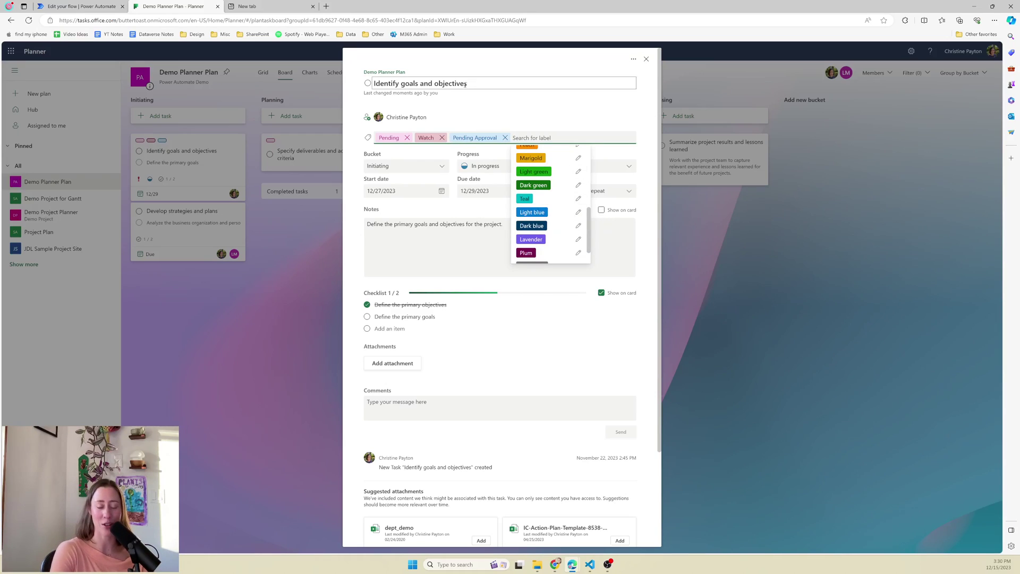
{"action": "scroll", "coordinate": [543, 225], "scroll_direction": "up", "scroll_amount": 3}
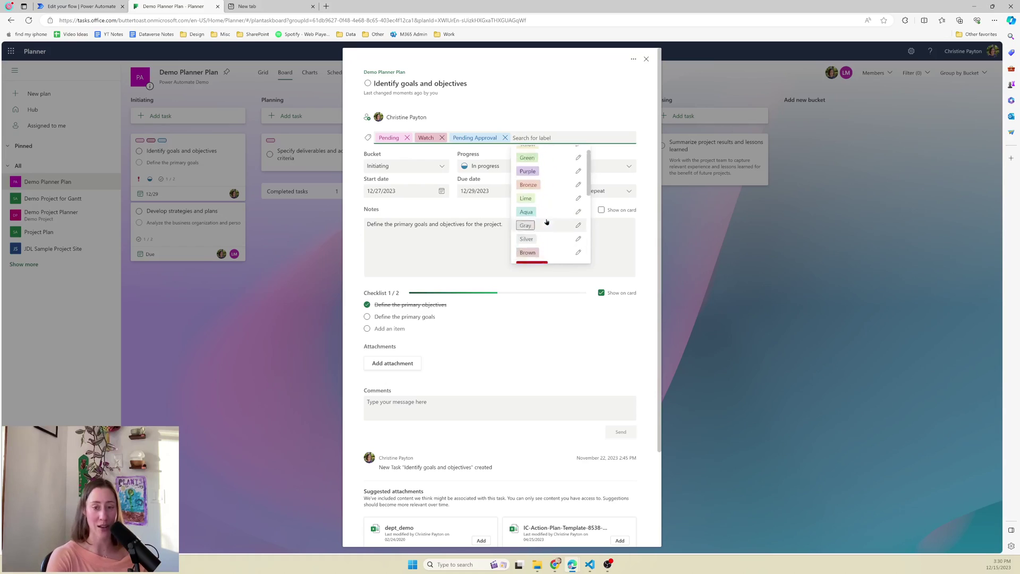
- Switch back to the Power Automate flow and add a "Pending" entry to the JSON object, set to value Pink from List tasks
{"action": "left_click", "coordinate": [84, 7]}
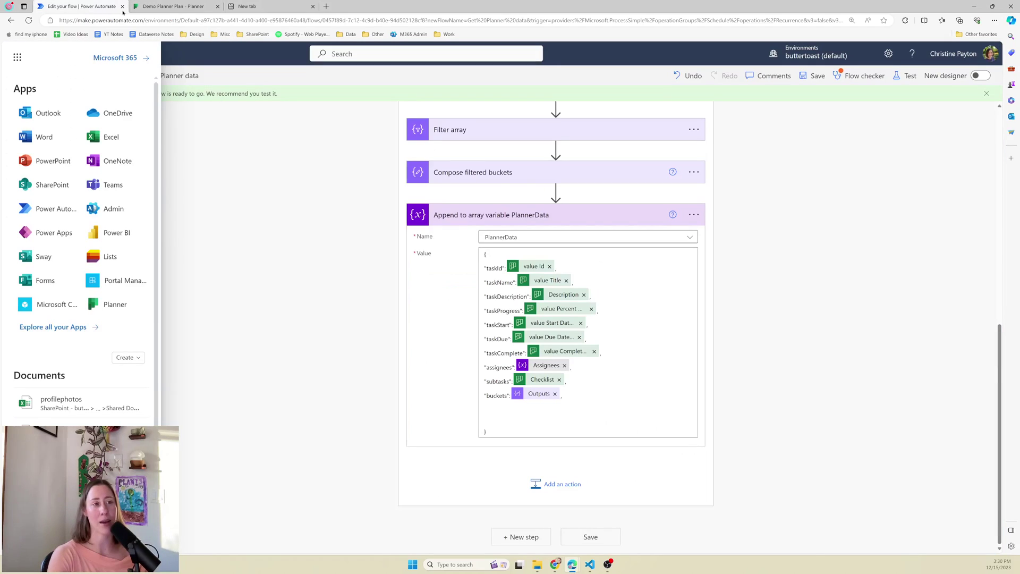
{"action": "left_click", "coordinate": [573, 408]}
{"action": "left_click", "coordinate": [515, 409]}
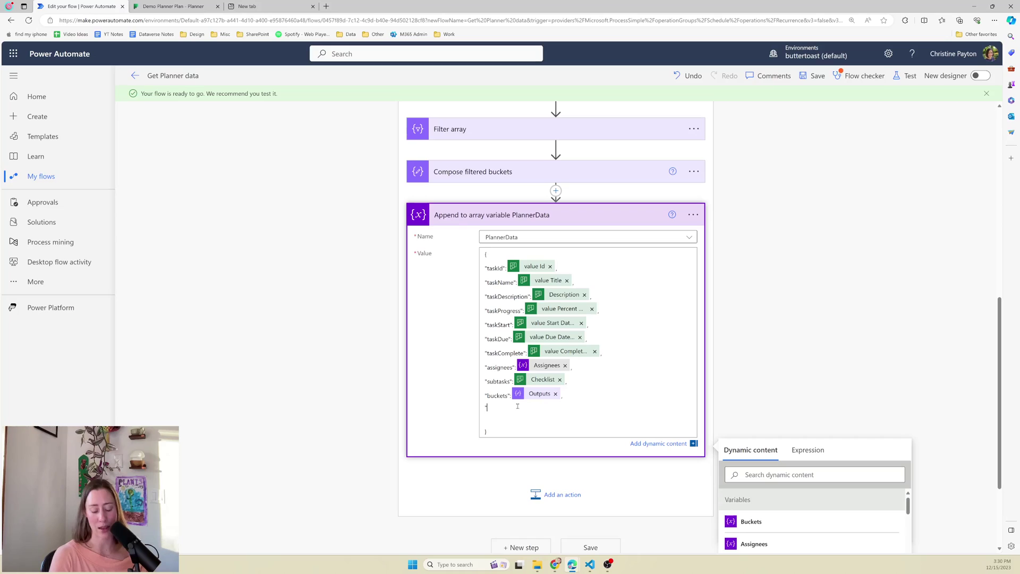
{"action": "type", "text": "Pending\""}
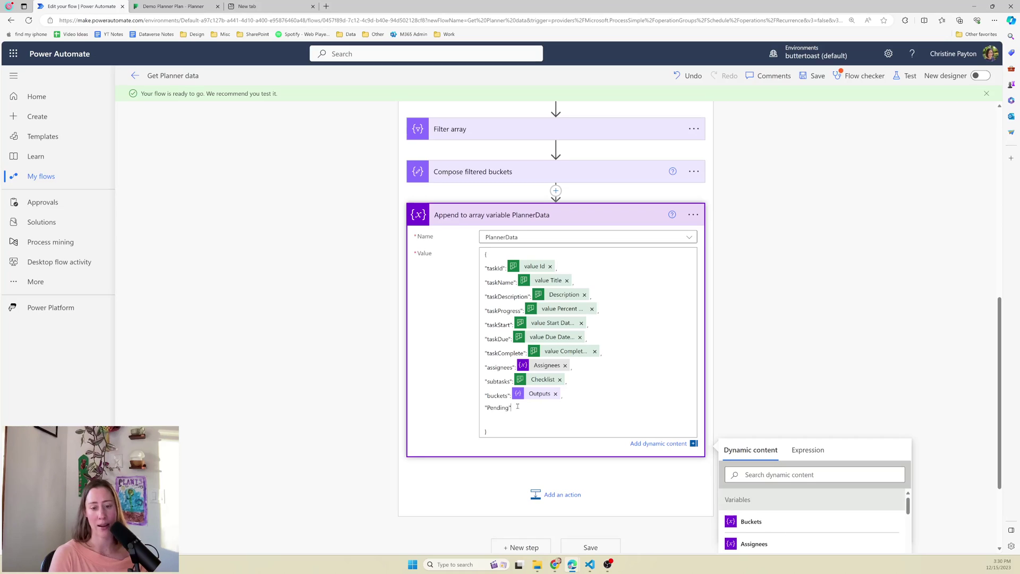
{"action": "scroll", "coordinate": [806, 372], "scroll_direction": "down", "scroll_amount": 3}
{"action": "left_click", "coordinate": [806, 346]}
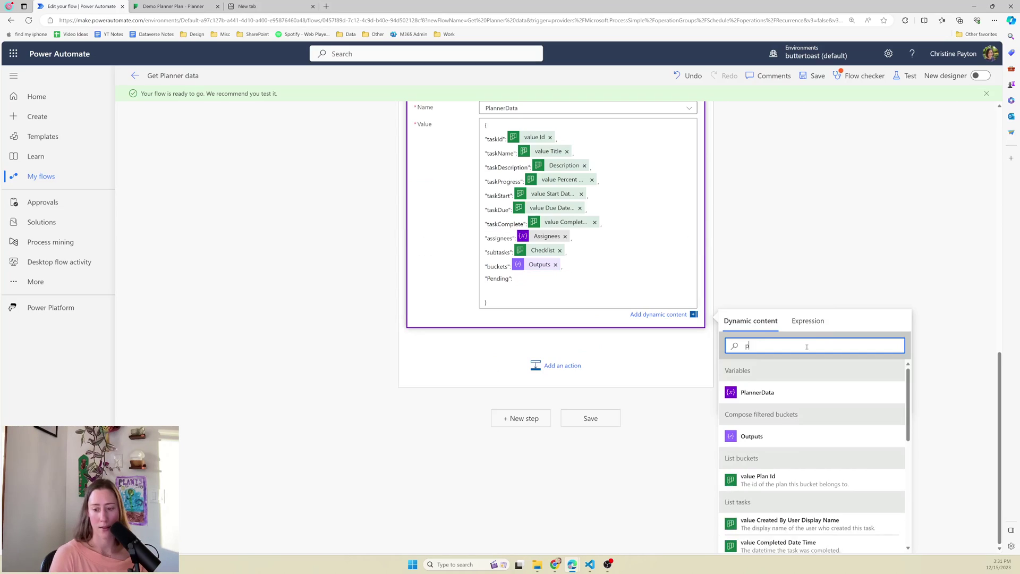
{"action": "type", "text": "pink"}
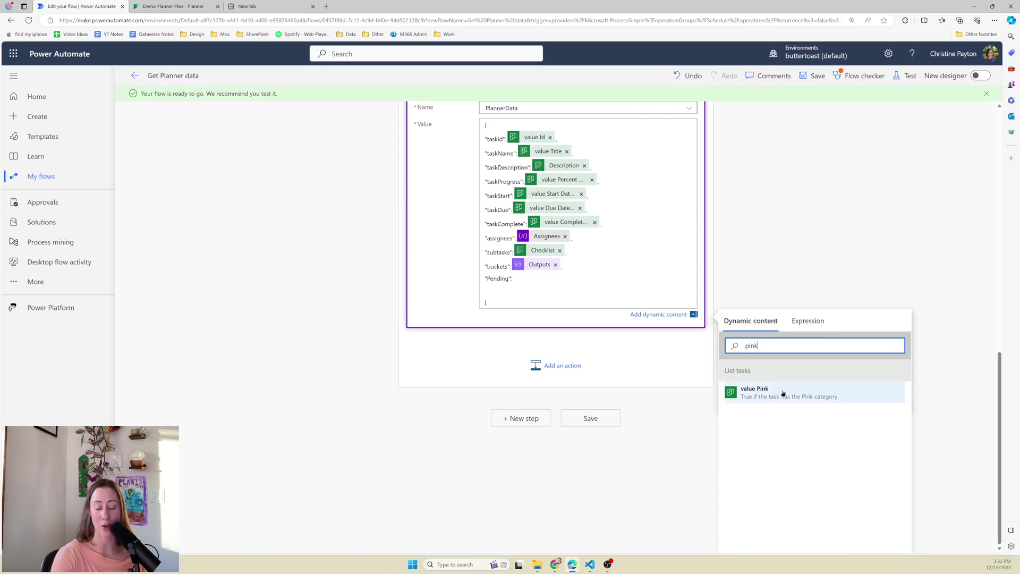
{"action": "left_click", "coordinate": [755, 395]}
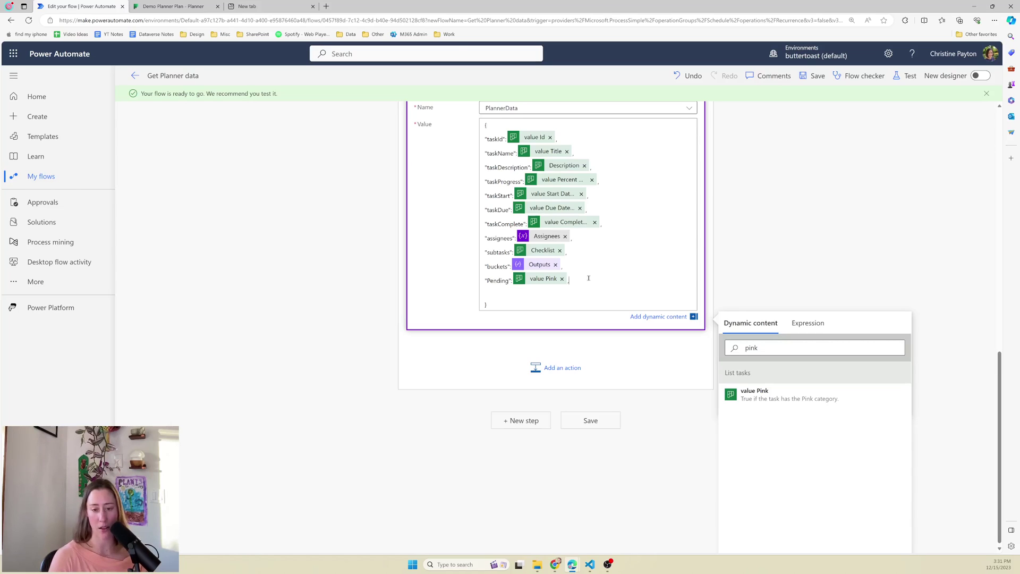
{"action": "key", "text": "Return"}
- Check the task's labels in Planner and add a "PendingApproval" entry to the flow's JSON object, set to value Blue from List tasks
{"action": "key", "text": "ctrl+Tab"}
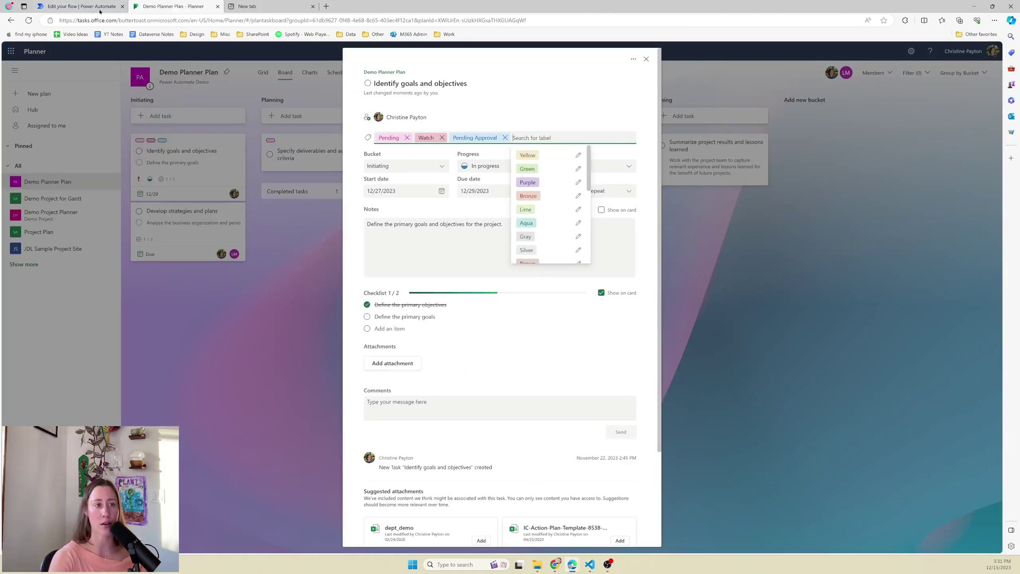
{"action": "left_click", "coordinate": [89, 7]}
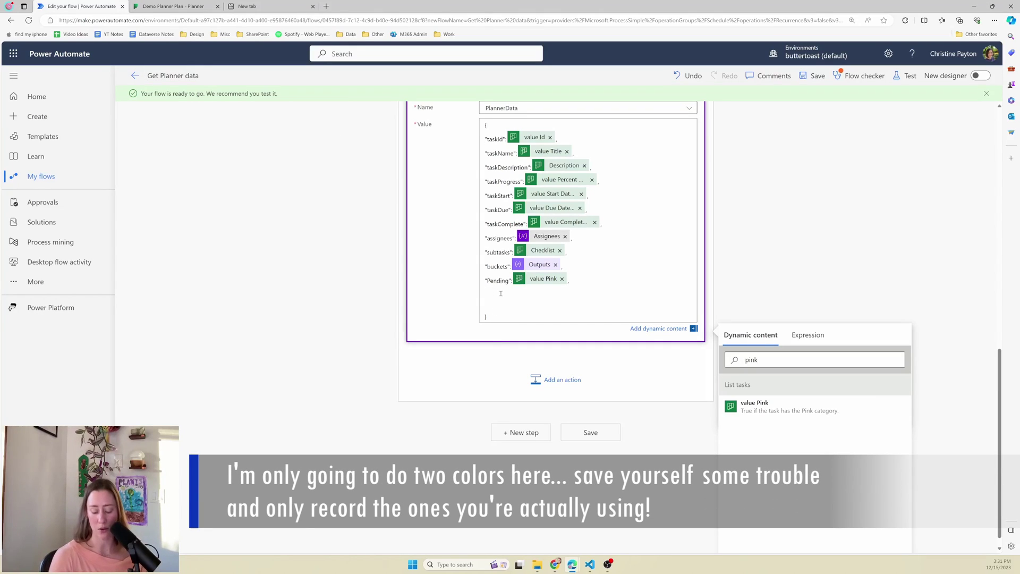
{"action": "type", "text": "\"Pending"}
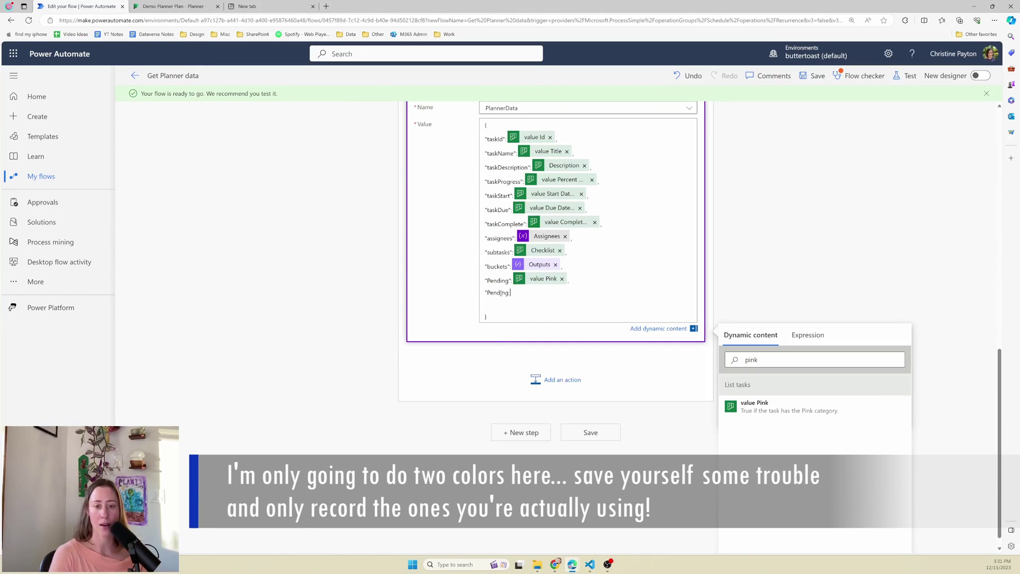
{"action": "key", "text": "BackSpace"}
{"action": "key", "text": "BackSpace"}
{"action": "key", "text": "BackSpace"}
{"action": "type", "text": "Approval\""}
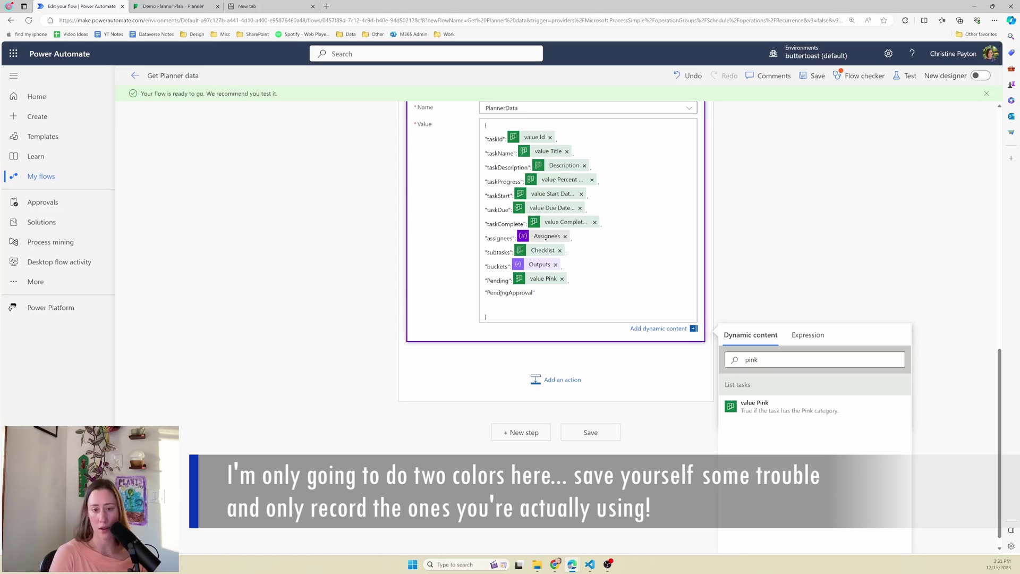
{"action": "type", "text": ":"}
{"action": "double_click", "coordinate": [751, 359]}
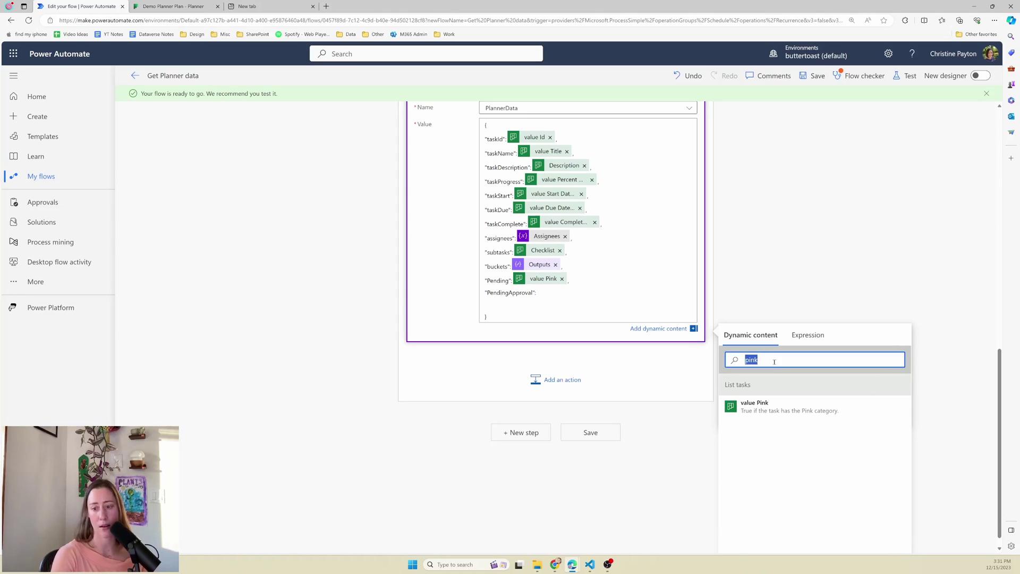
{"action": "type", "text": "blue"}
{"action": "left_click", "coordinate": [754, 403]}
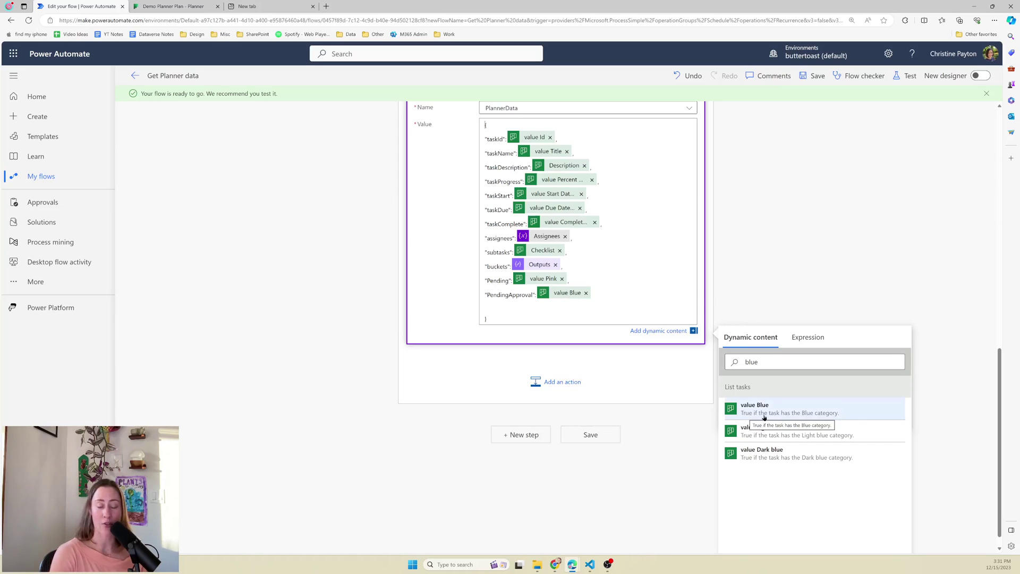
- Remove the blank line before the closing brace of the PlannerData JSON object and dismiss the flow notification
{"action": "left_click", "coordinate": [503, 305]}
{"action": "key", "text": "BackSpace"}
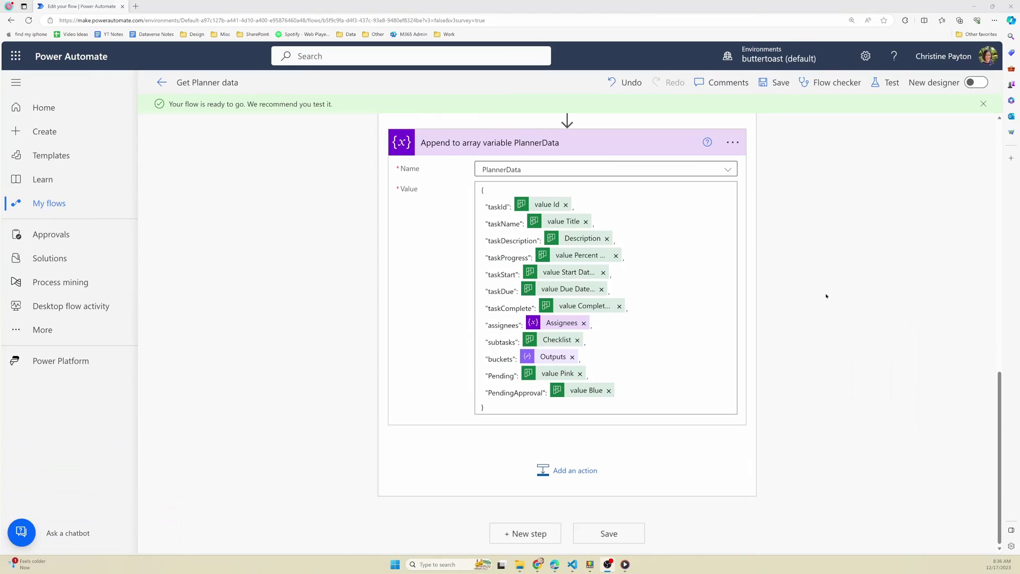
{"action": "left_click", "coordinate": [982, 104]}
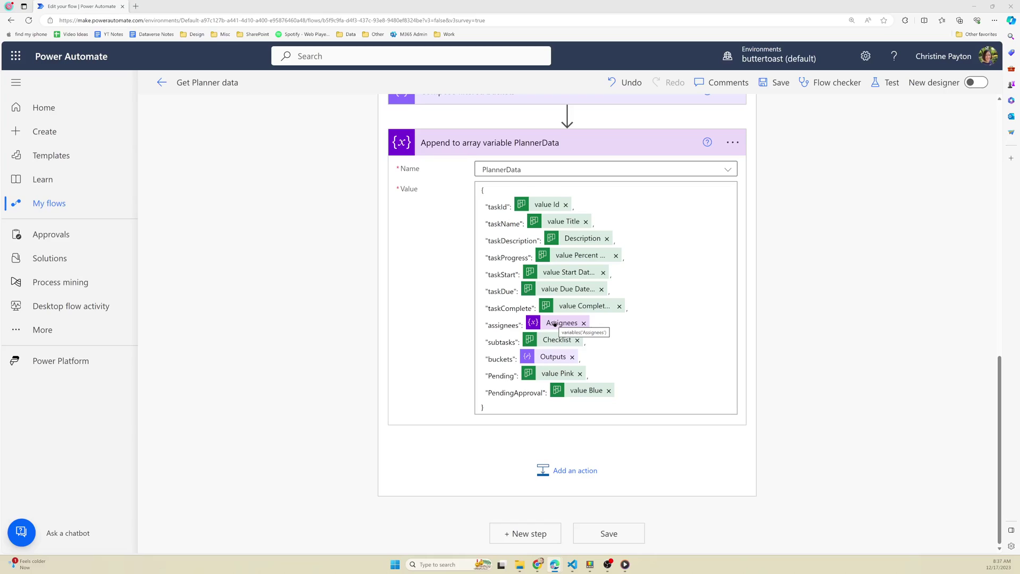
- Add a Set variable action below the append to PlannerData inside the task loop and target the Assignees variable
{"action": "left_click", "coordinate": [571, 471]}
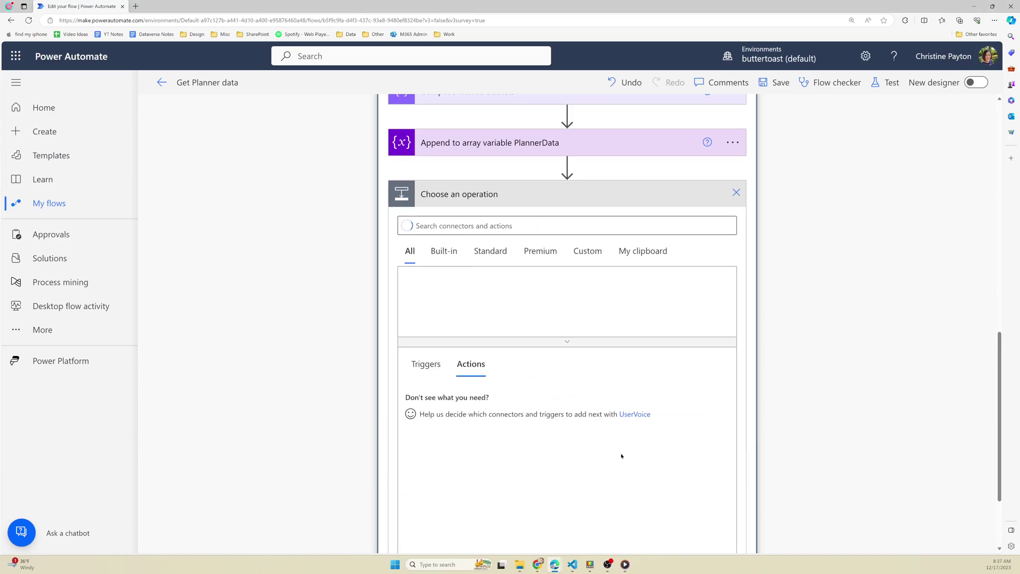
{"action": "type", "text": "set vari"}
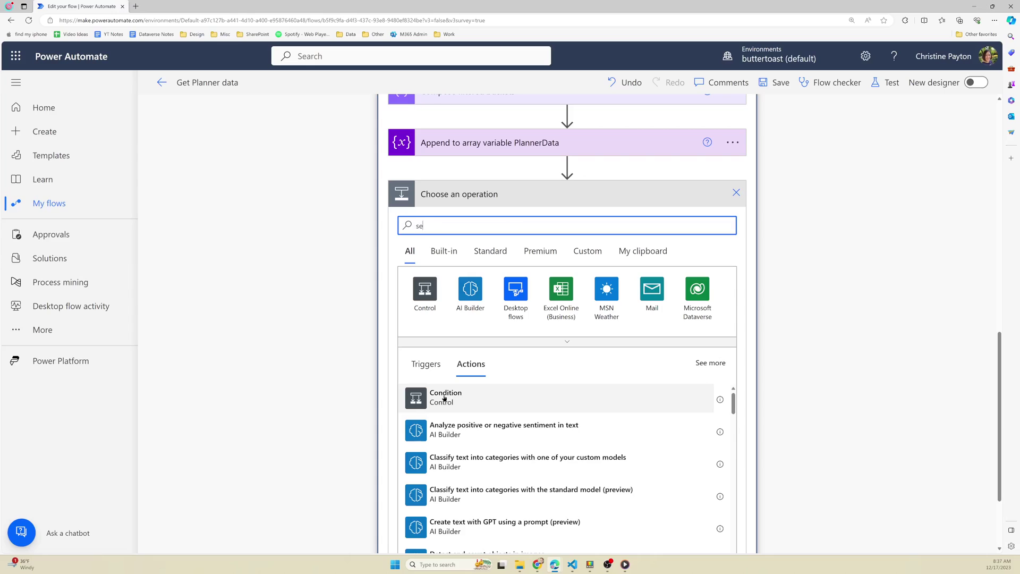
{"action": "left_click", "coordinate": [487, 526]}
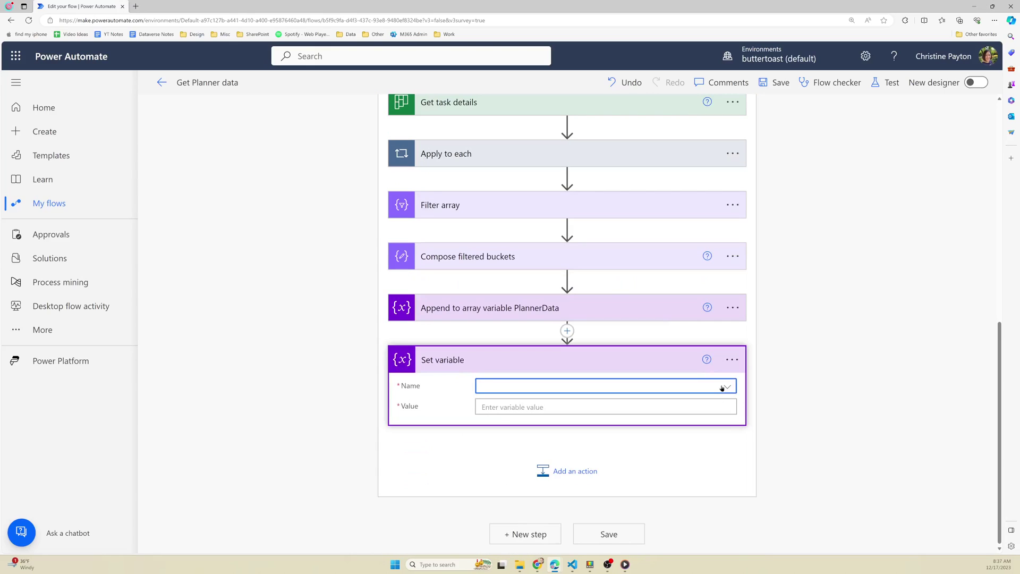
{"action": "left_click", "coordinate": [516, 446]}
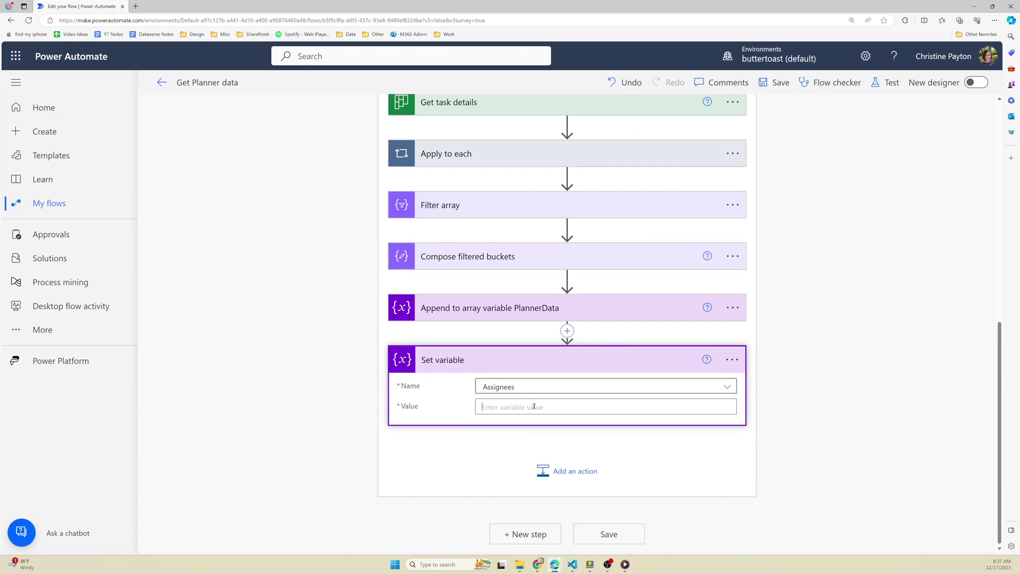
- Set the Assignees variable's value to the expression null
{"action": "left_click", "coordinate": [576, 406]}
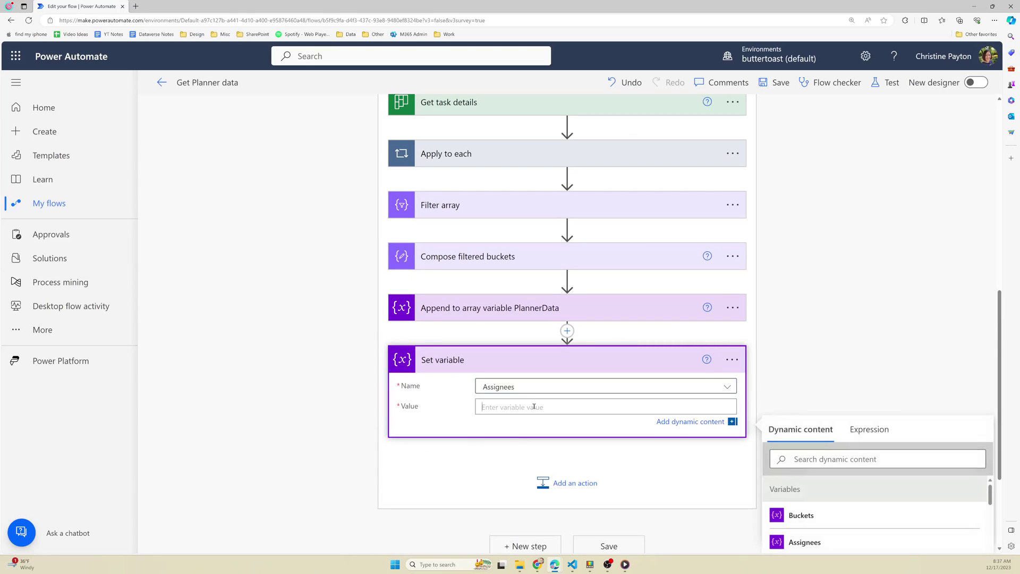
{"action": "left_click", "coordinate": [868, 427]}
{"action": "scroll", "coordinate": [870, 419], "scroll_direction": "down", "scroll_amount": 3}
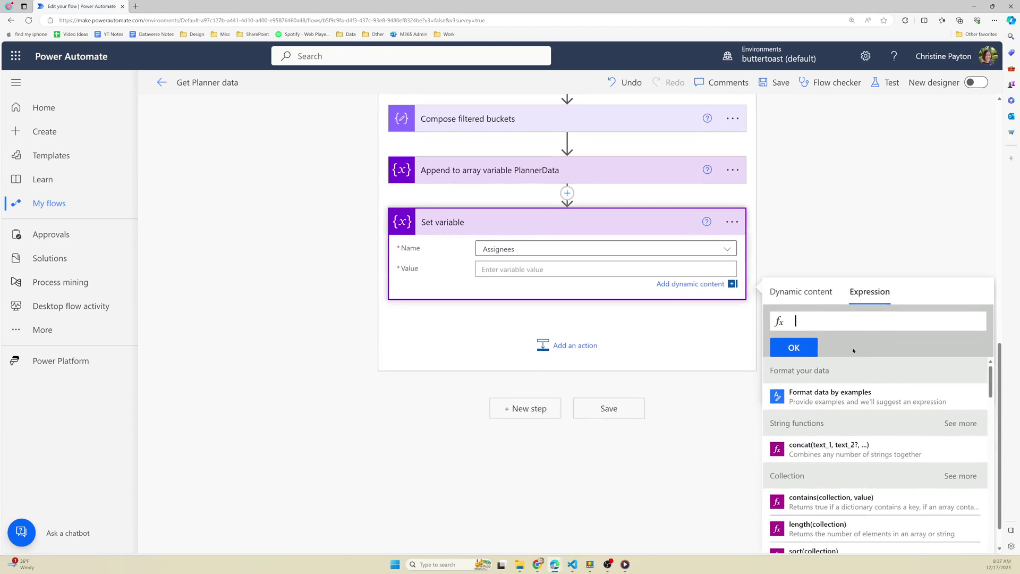
{"action": "type", "text": "null"}
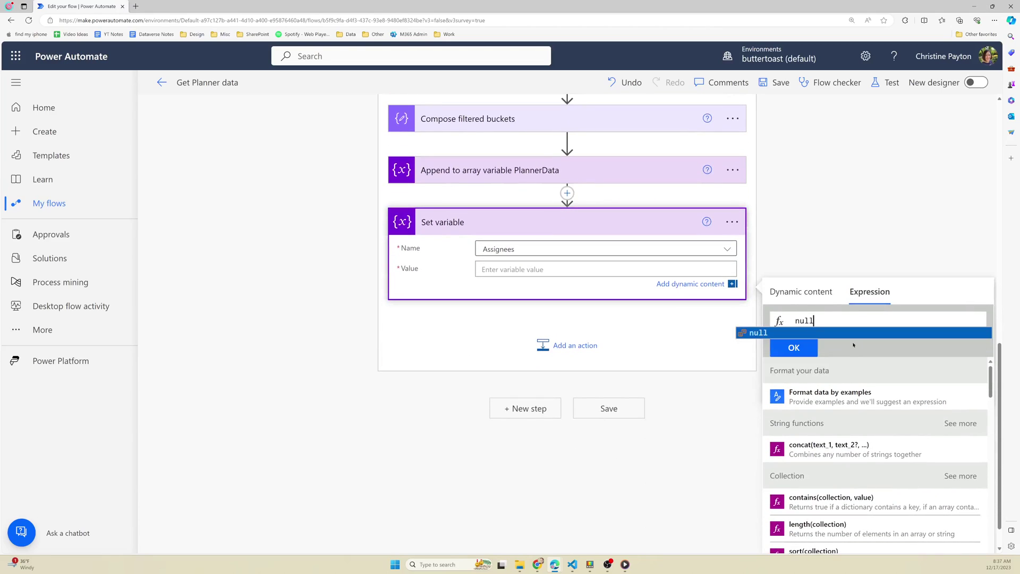
{"action": "left_click", "coordinate": [851, 333]}
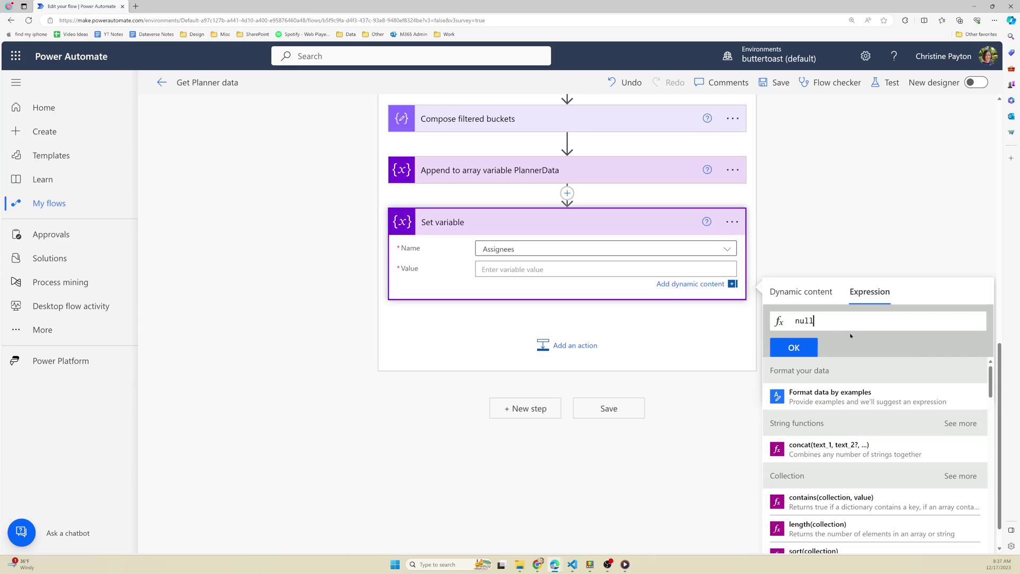
{"action": "left_click", "coordinate": [807, 348]}
- Rename the Set variable action as "Reset Assignees"
{"action": "type", "text": "s"}
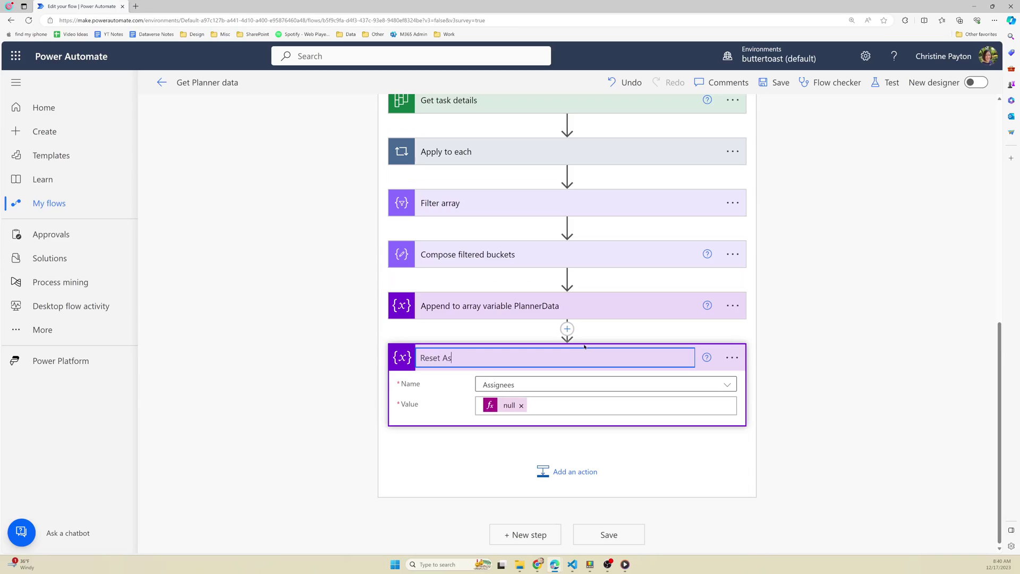
{"action": "type", "text": "signees"}
{"action": "key", "text": "Return"}
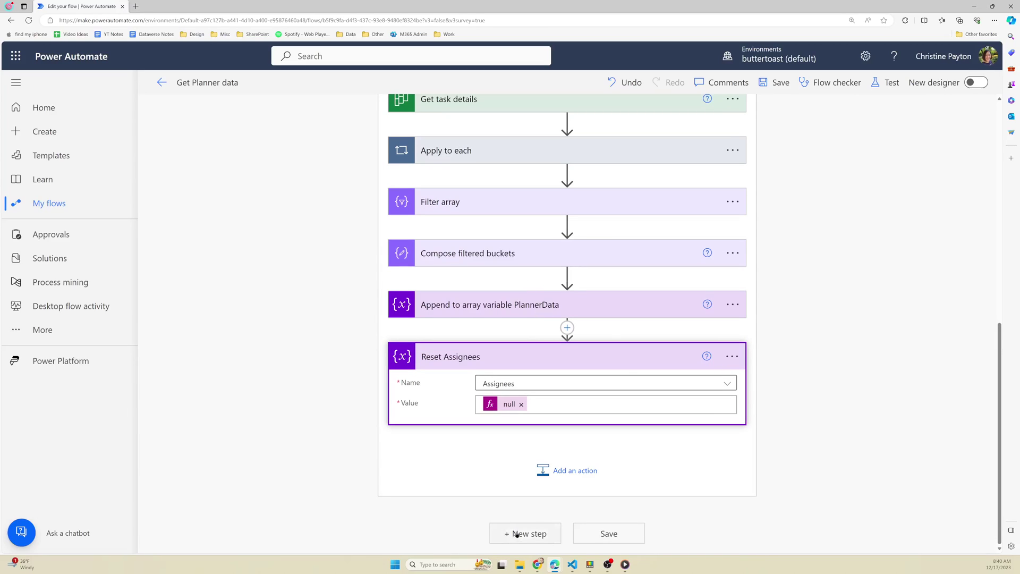
- Add a Compose action named "Compose PlannerData" after the For each task loop, with the PlannerData variable as its input
{"action": "left_click", "coordinate": [452, 534]}
{"action": "left_click", "coordinate": [537, 534]}
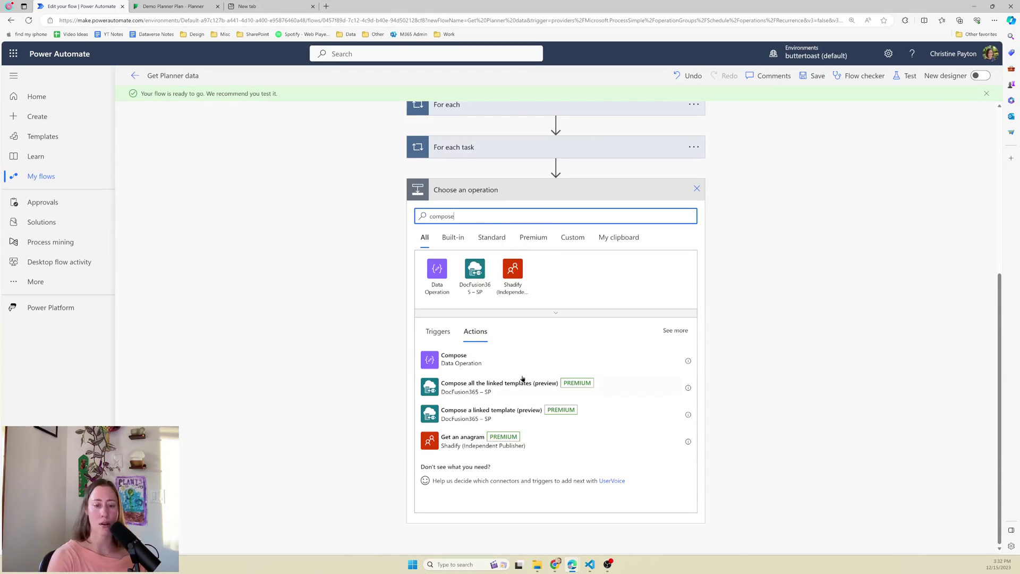
{"action": "left_click", "coordinate": [449, 358]}
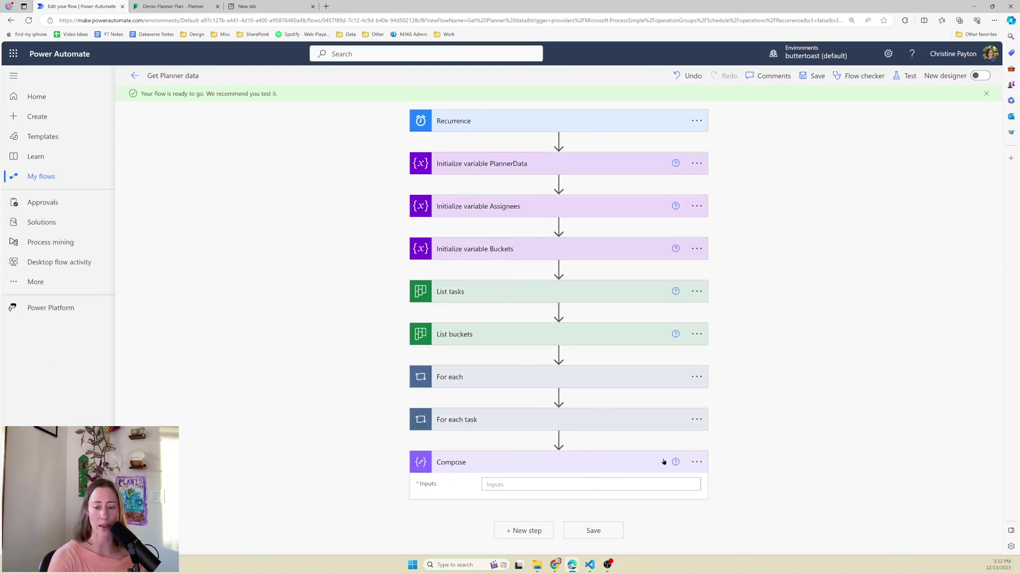
{"action": "left_click", "coordinate": [671, 485]}
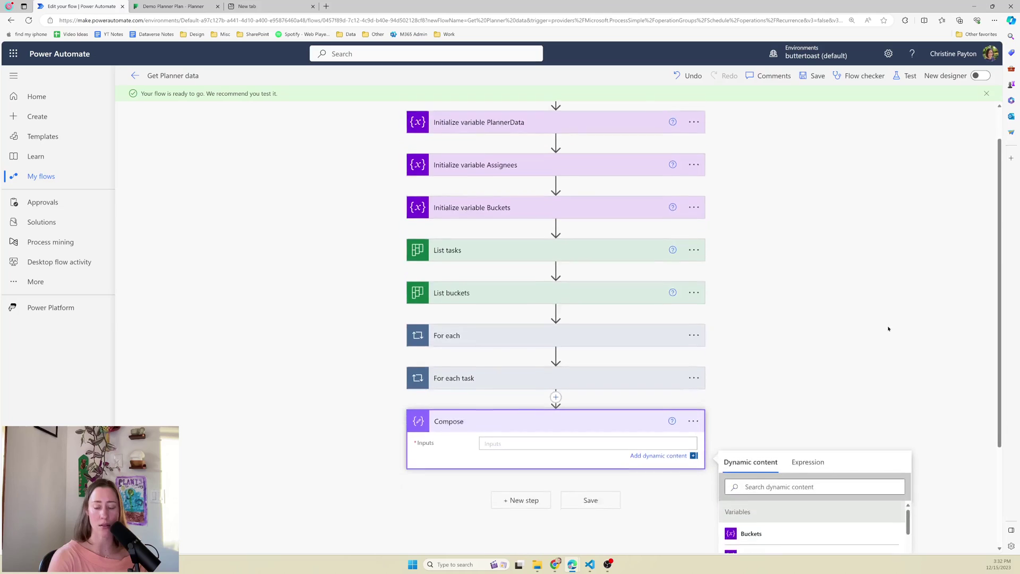
{"action": "left_click", "coordinate": [757, 437]}
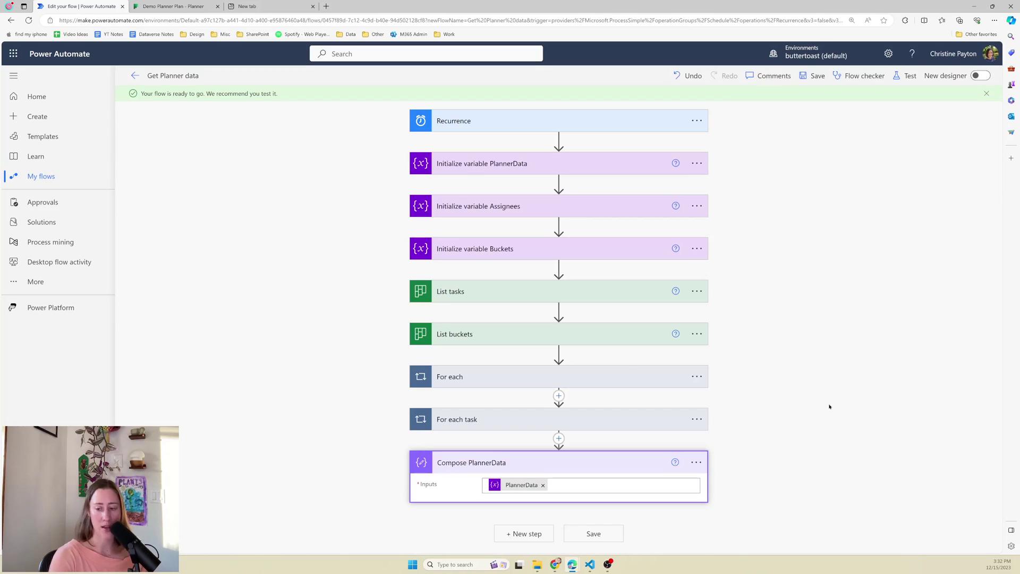
- Add a SharePoint Create file action after Compose PlannerData
{"action": "left_click", "coordinate": [518, 535]}
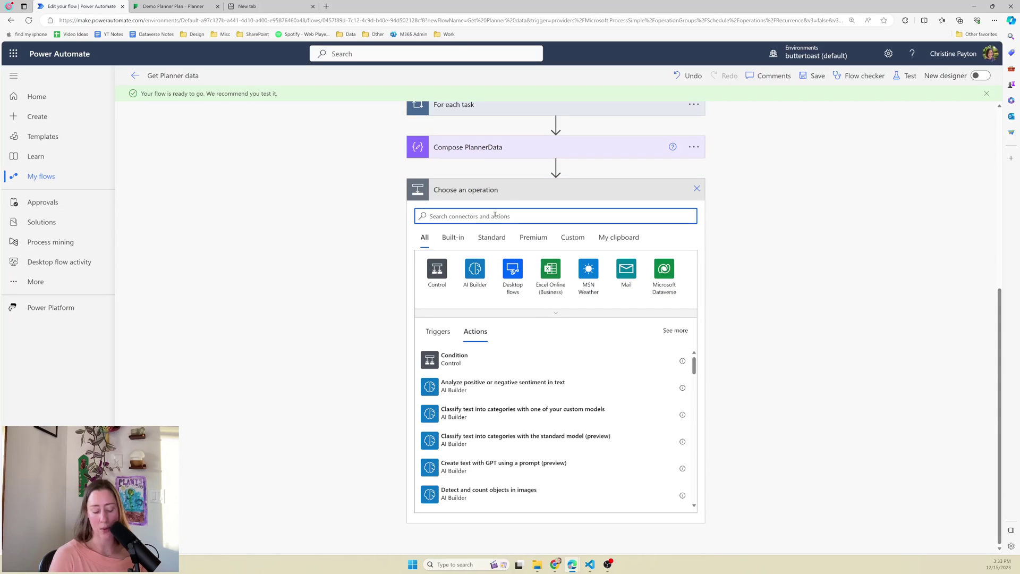
{"action": "type", "text": "create file"}
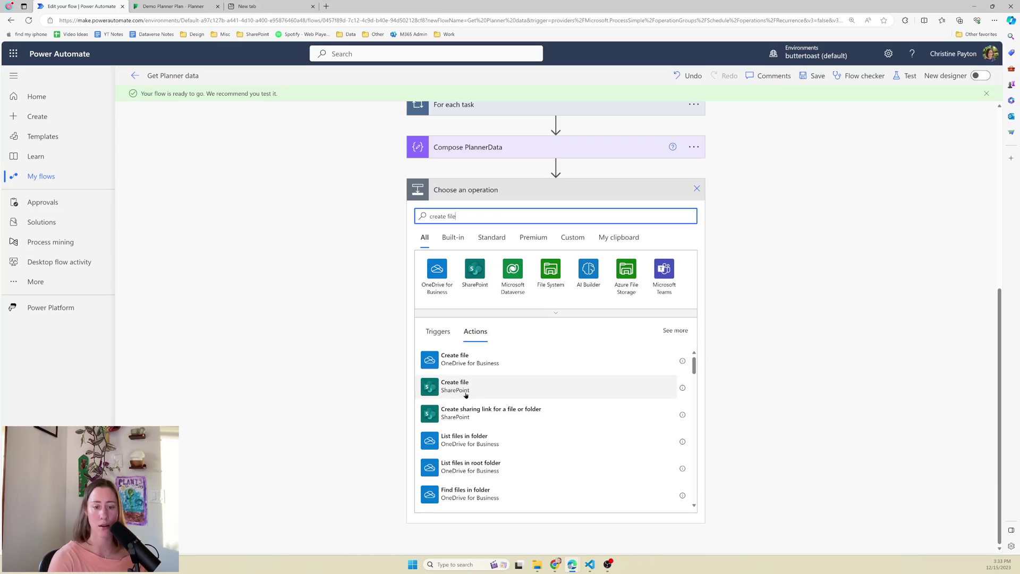
{"action": "left_click", "coordinate": [493, 393]}
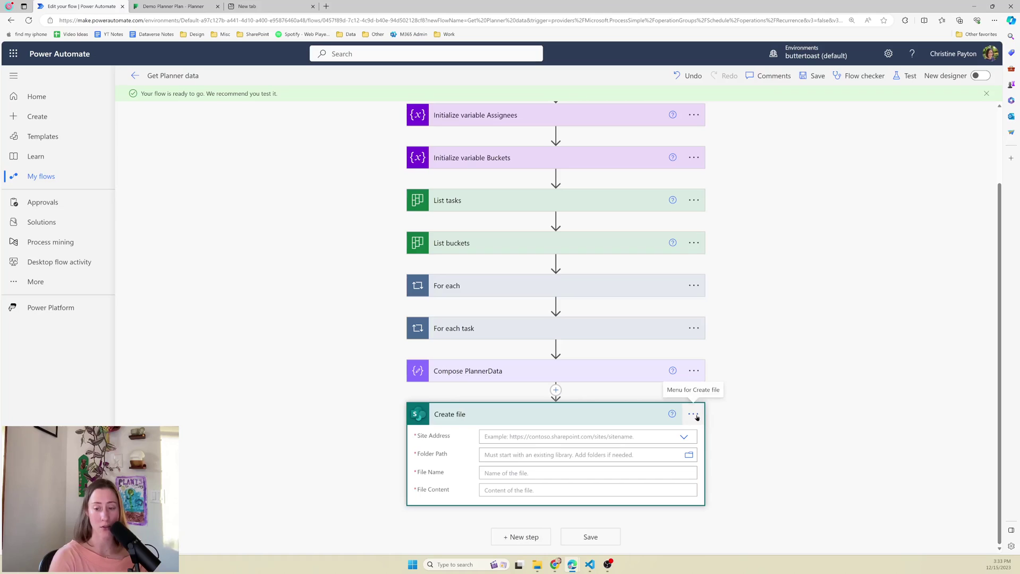
- Turn off Allow chunking in the Create file action's settings and apply the change
{"action": "left_click", "coordinate": [695, 416]}
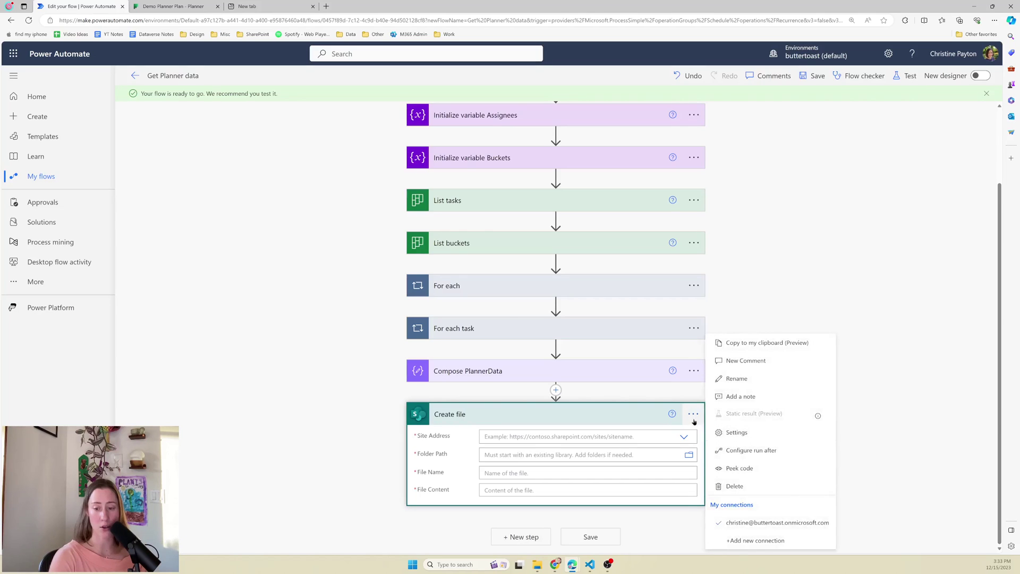
{"action": "left_click", "coordinate": [748, 434]}
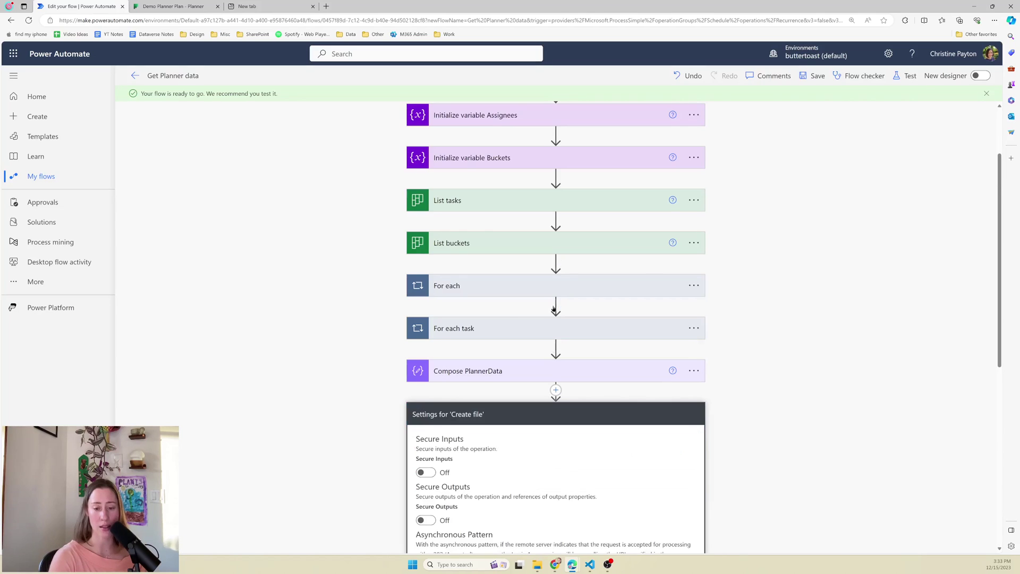
{"action": "scroll", "coordinate": [769, 365], "scroll_direction": "down", "scroll_amount": 7}
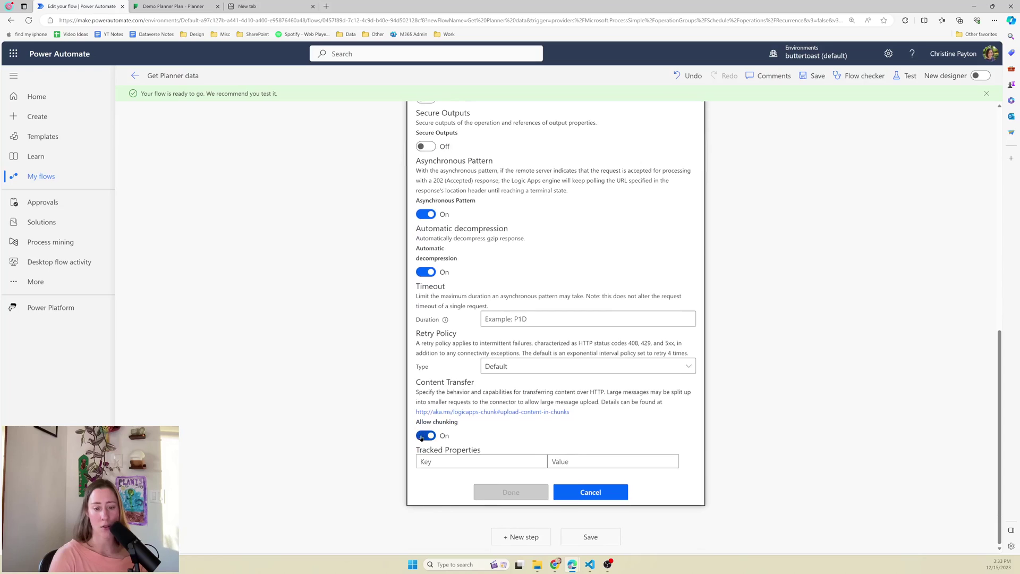
{"action": "left_click", "coordinate": [426, 437]}
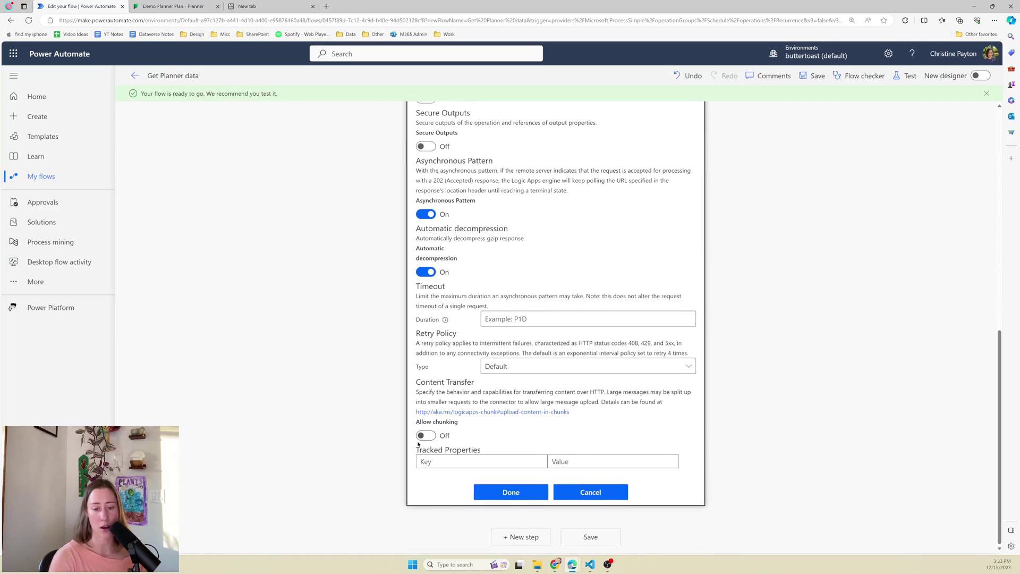
{"action": "left_click", "coordinate": [509, 492]}
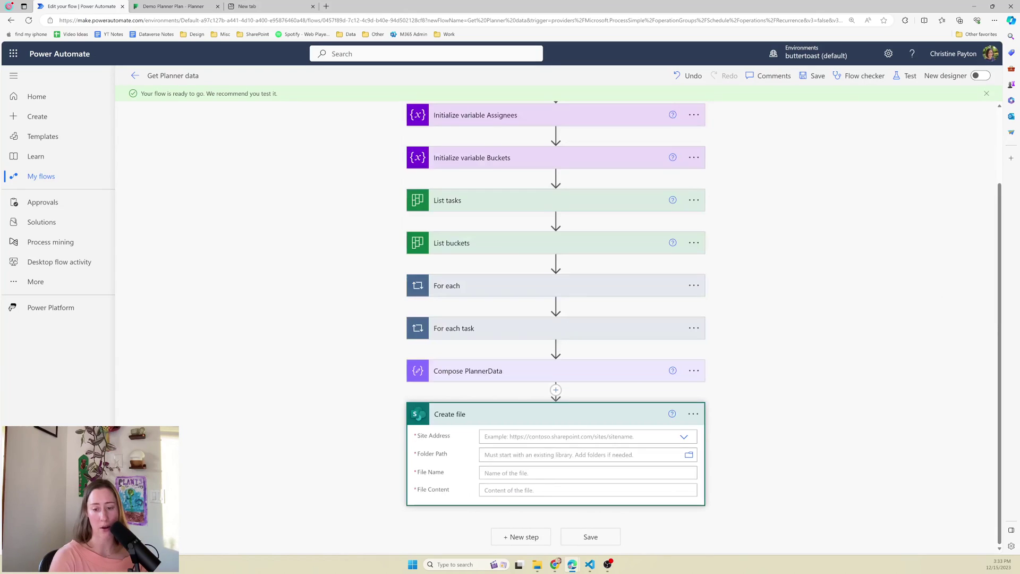
- Set the Create file action's site address to Power Automate Demo and its folder path to /Shared Documents
{"action": "left_click", "coordinate": [642, 437]}
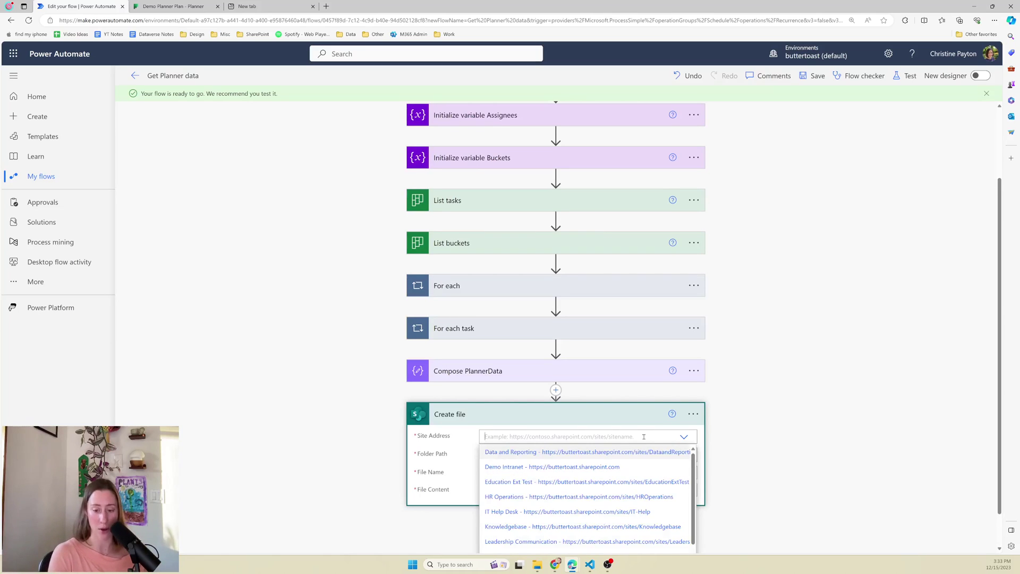
{"action": "scroll", "coordinate": [728, 477], "scroll_direction": "down", "scroll_amount": 1}
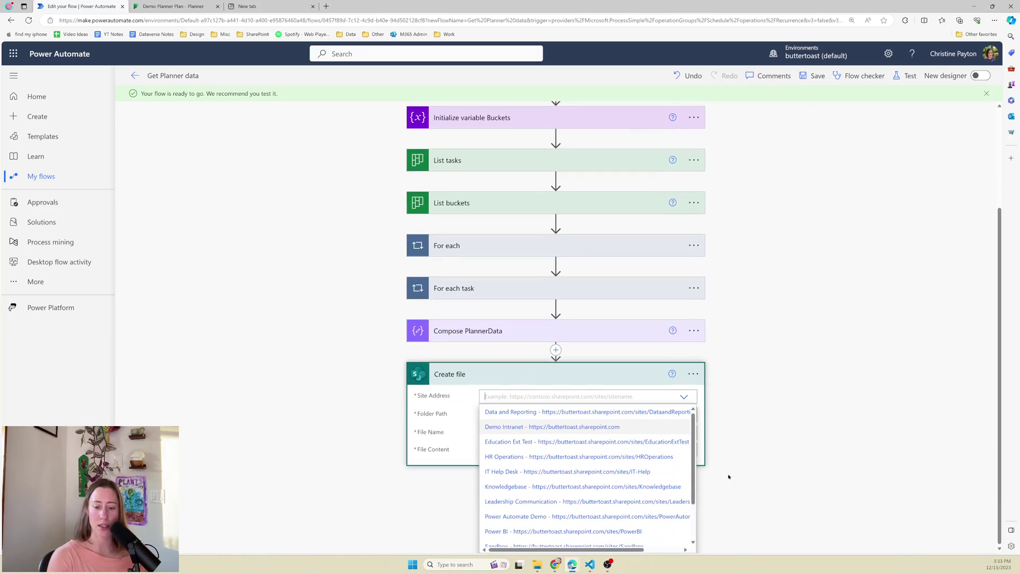
{"action": "left_click", "coordinate": [595, 516]}
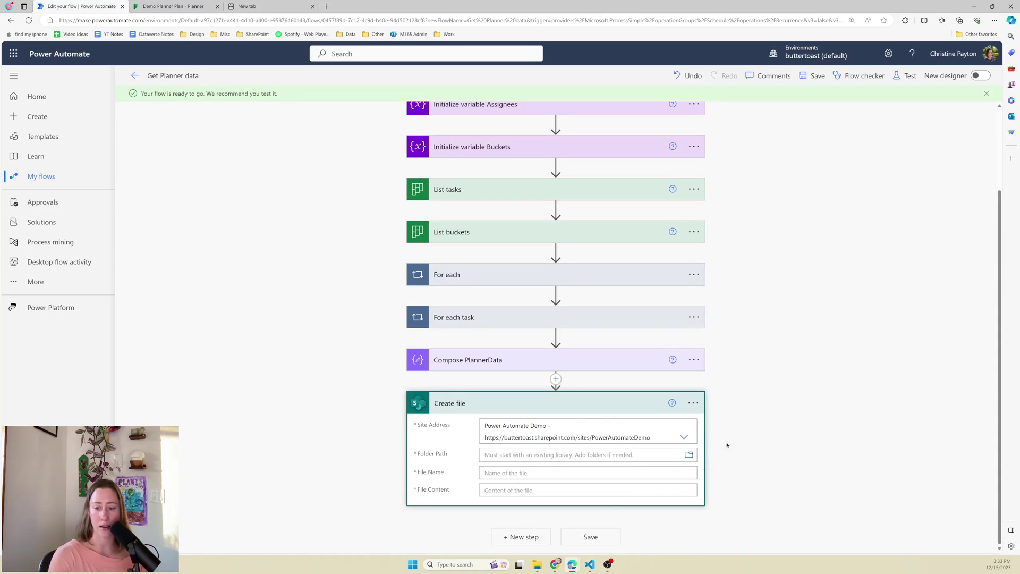
{"action": "left_click", "coordinate": [753, 371]}
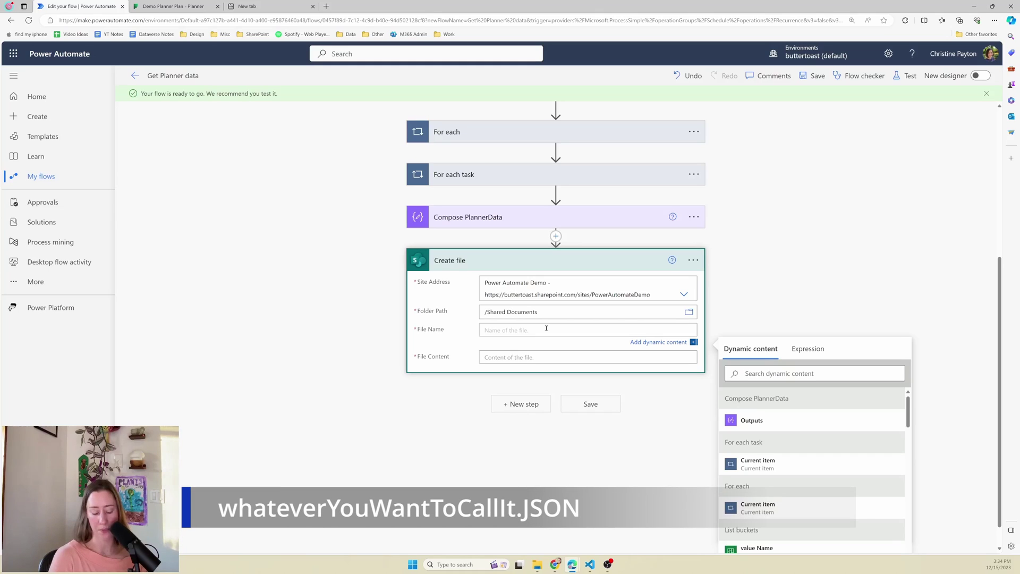
- Name the file PlannerDataDemo.json and set its content to the Outputs of Compose PlannerData
{"action": "type", "text": "PlannerDataDemo."}
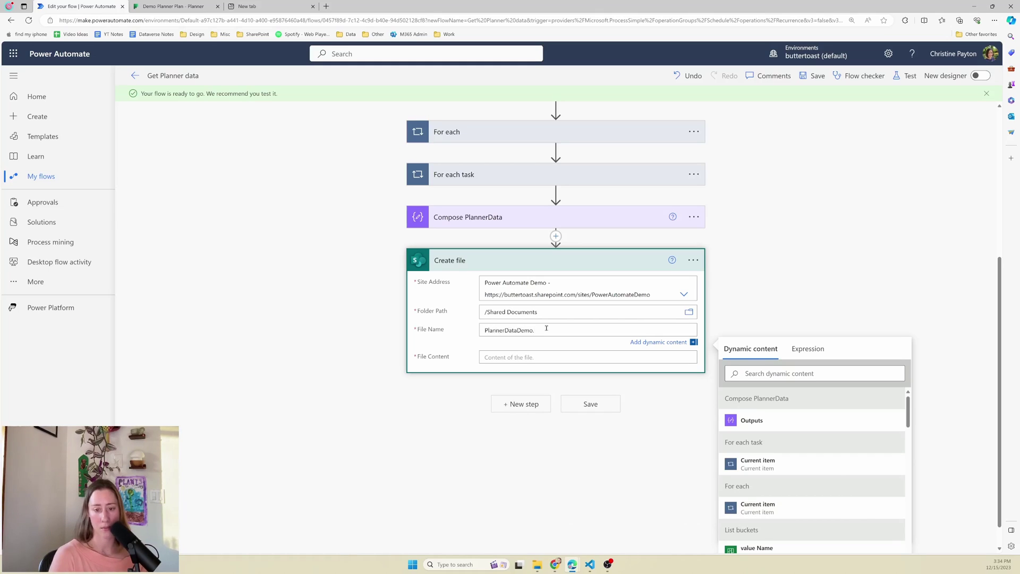
{"action": "type", "text": "json"}
{"action": "left_click", "coordinate": [519, 356]}
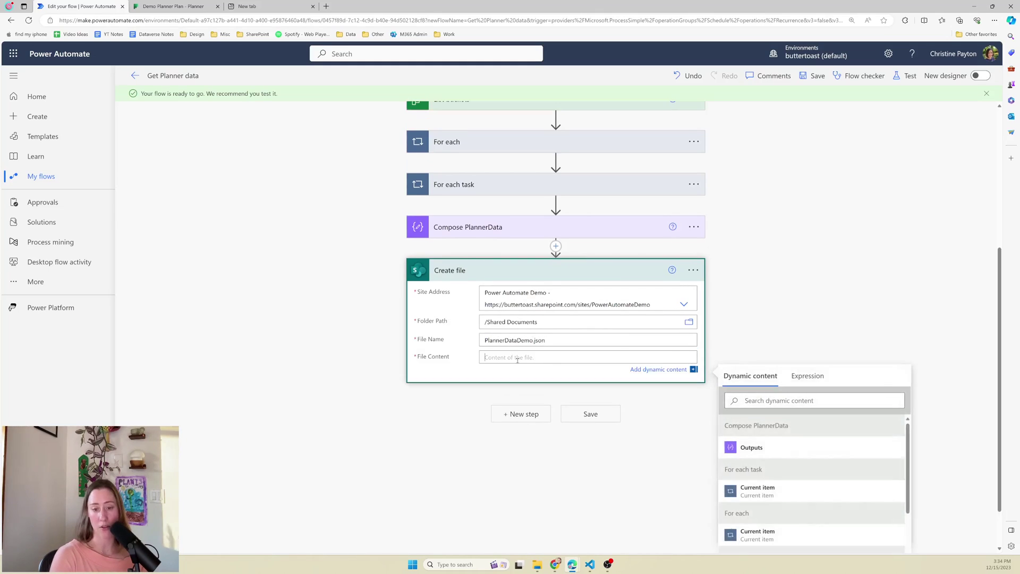
{"action": "left_click", "coordinate": [779, 449]}
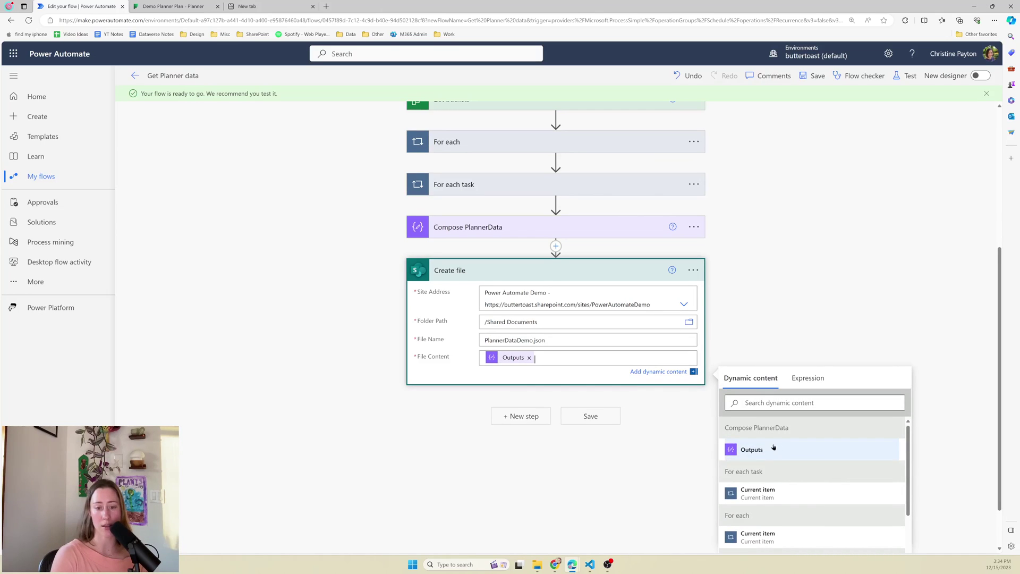